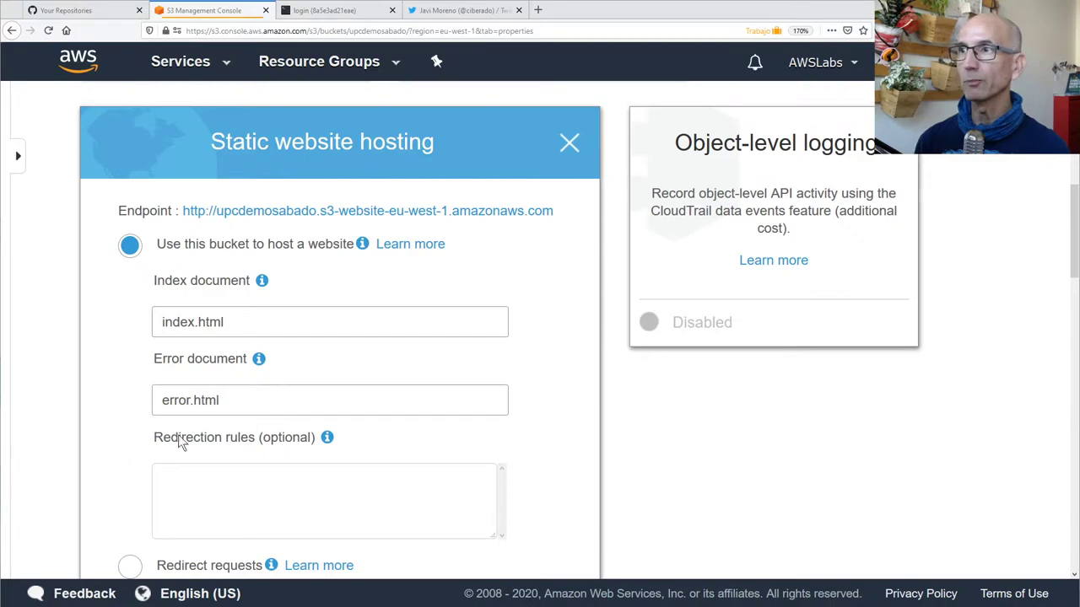
Save the static website hosting settings with index.html as index document and error.html as error document
scroll(524, 438, "down", 2)
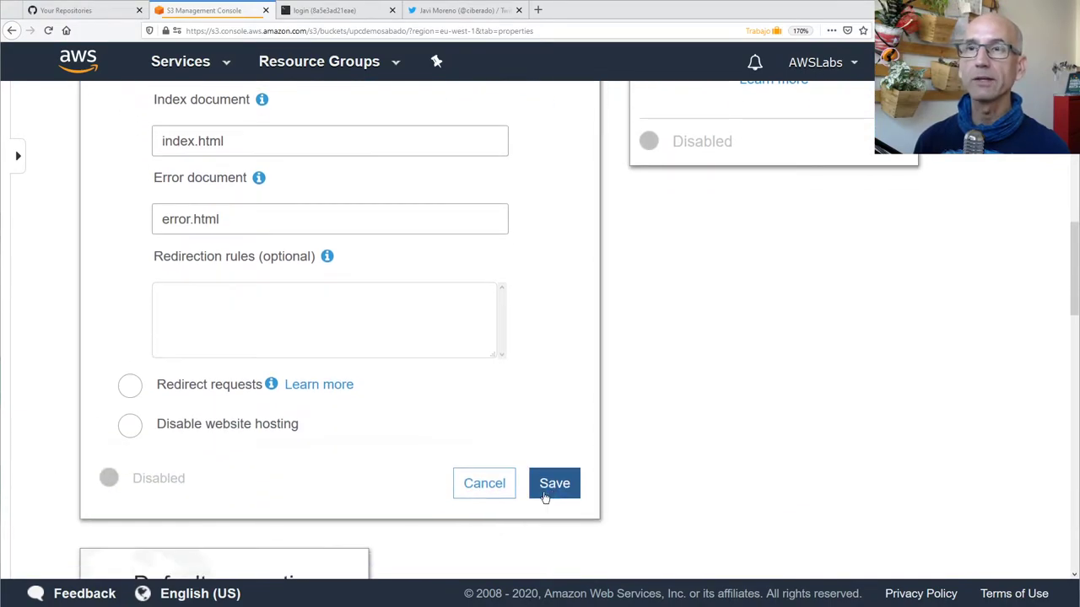
left_click(552, 483)
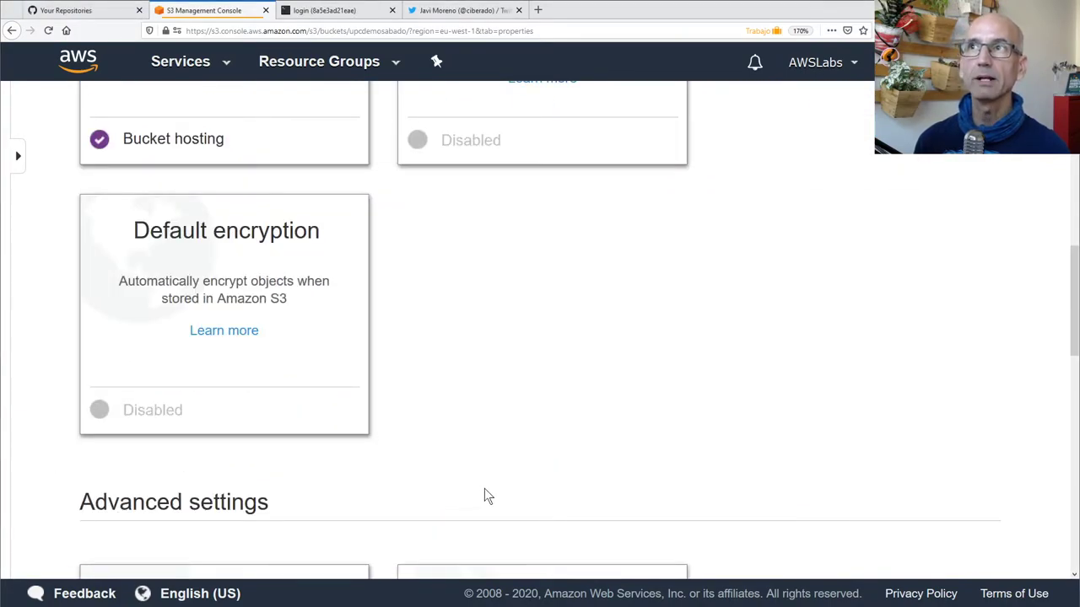
Open the bucket's static website endpoint and enlarge the page to examine its heading
scroll(487, 496, "up", 5)
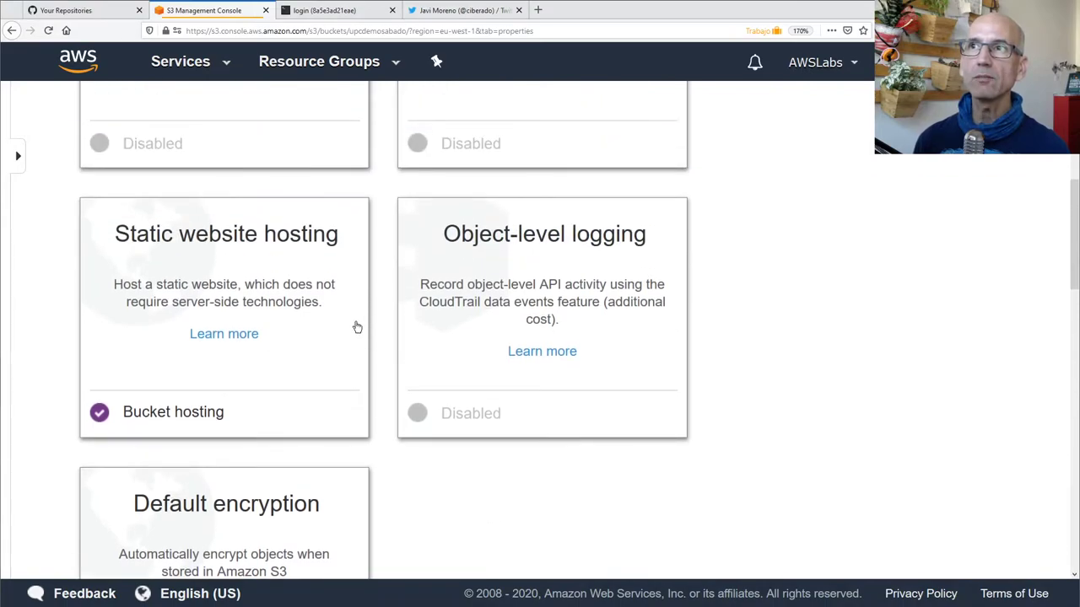
left_click(356, 326)
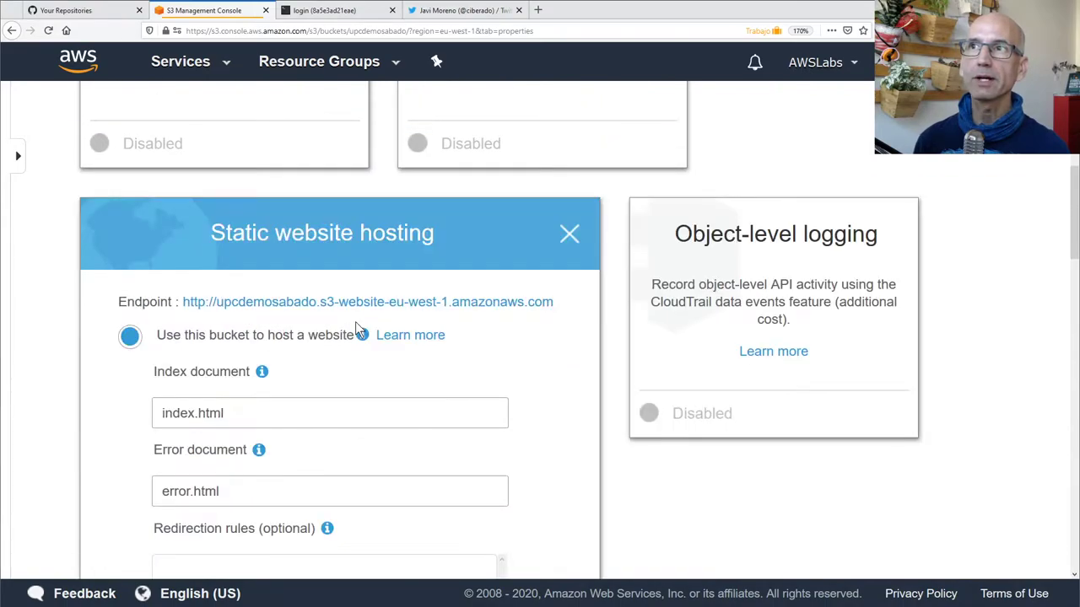
left_click(257, 302)
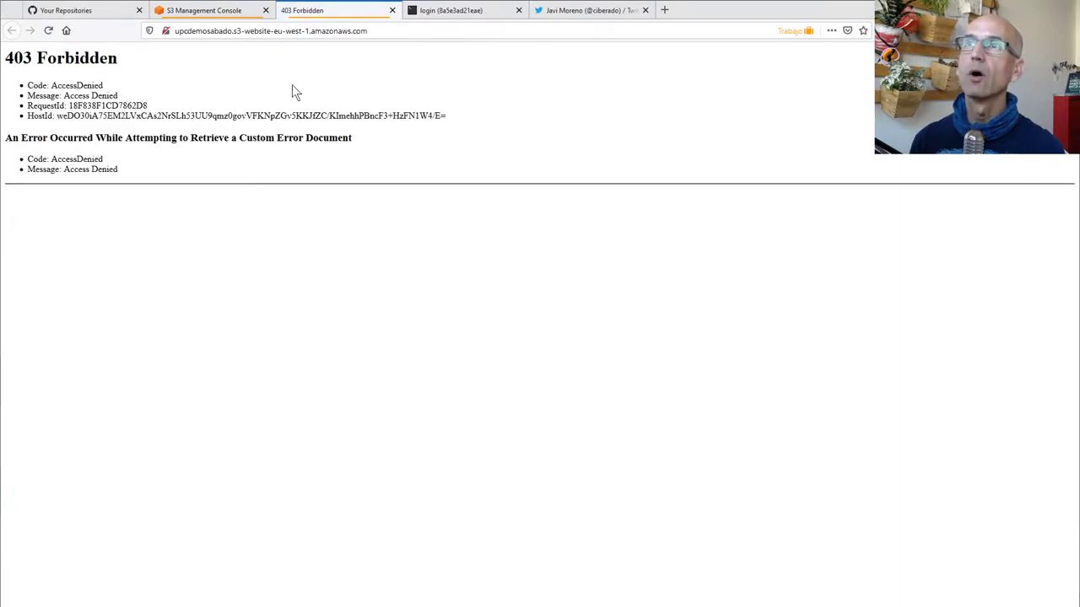
key("ctrl+plus")
key("ctrl+plus")
key("ctrl+plus")
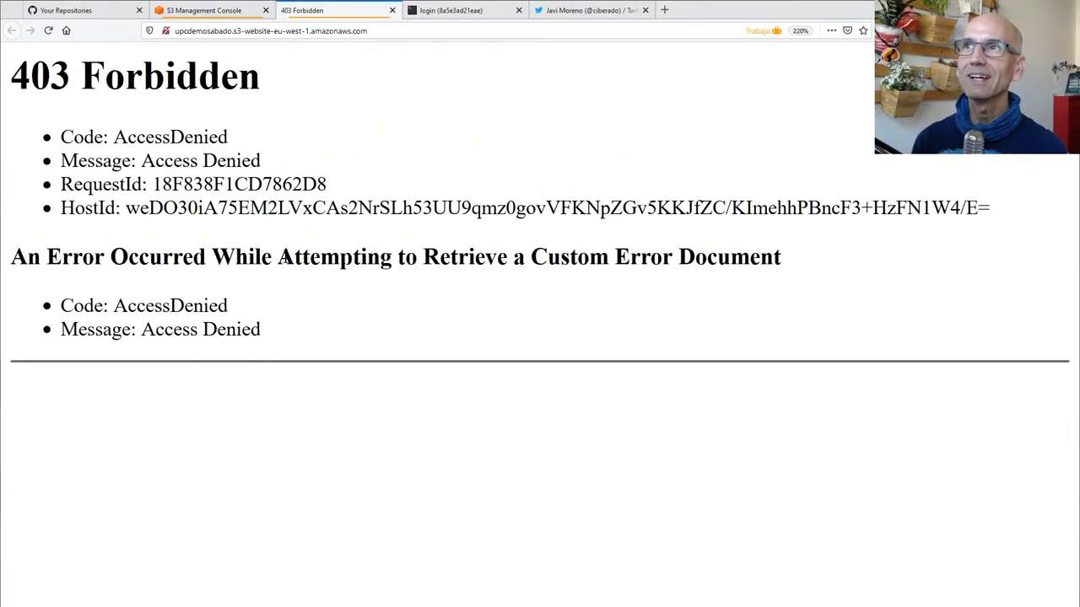
double_click(59, 76)
left_click_drag(59, 76, 215, 77)
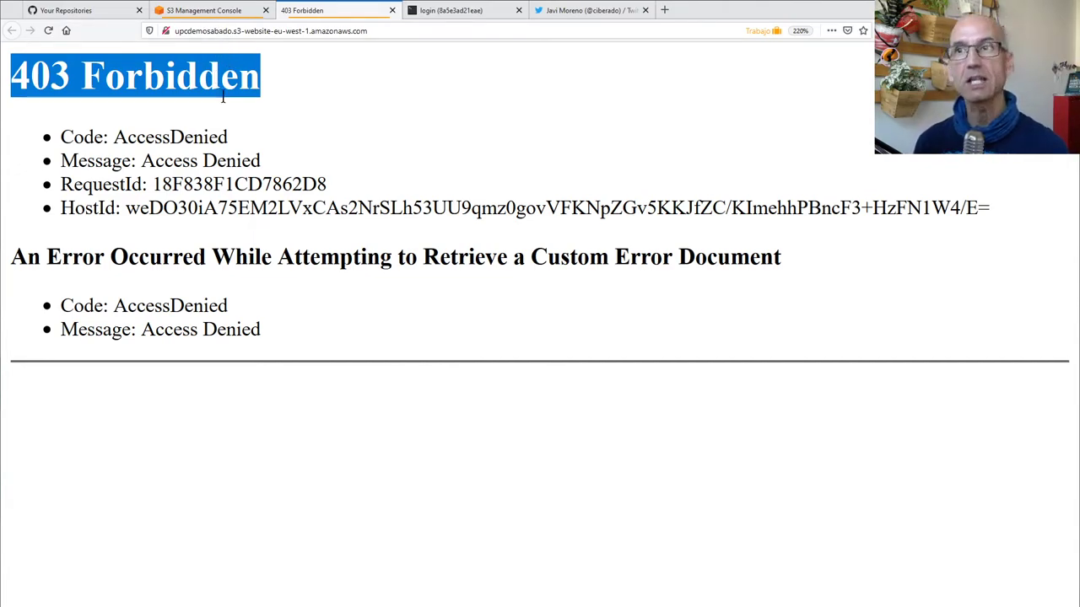
In the upcdemosabado bucket's access control list, grant the Everyone group the List objects permission and save
left_click(236, 12)
left_click(513, 325)
scroll(514, 327, "up", 5)
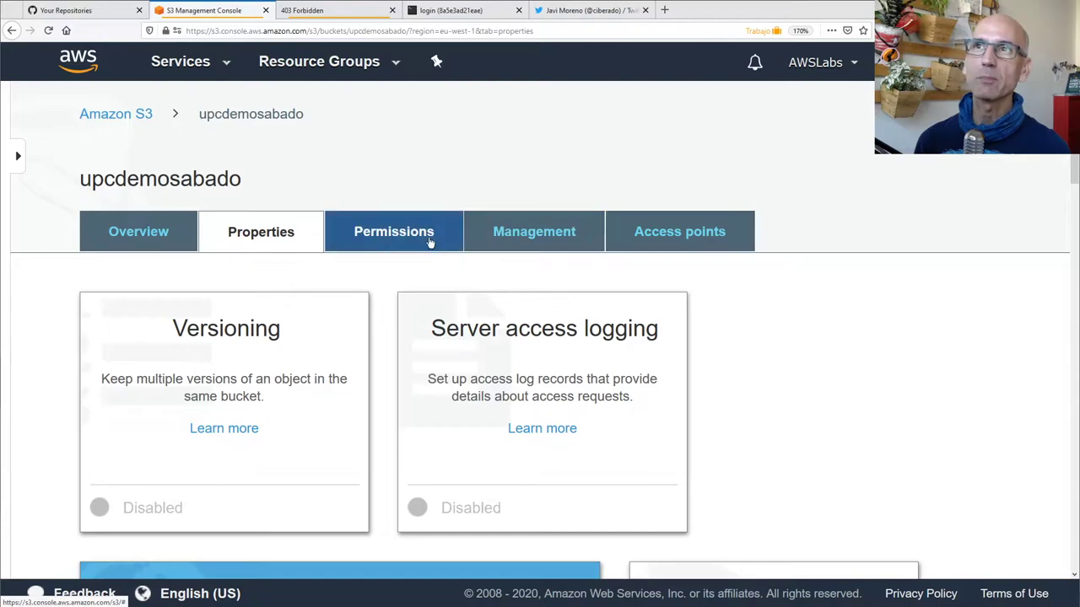
left_click(395, 238)
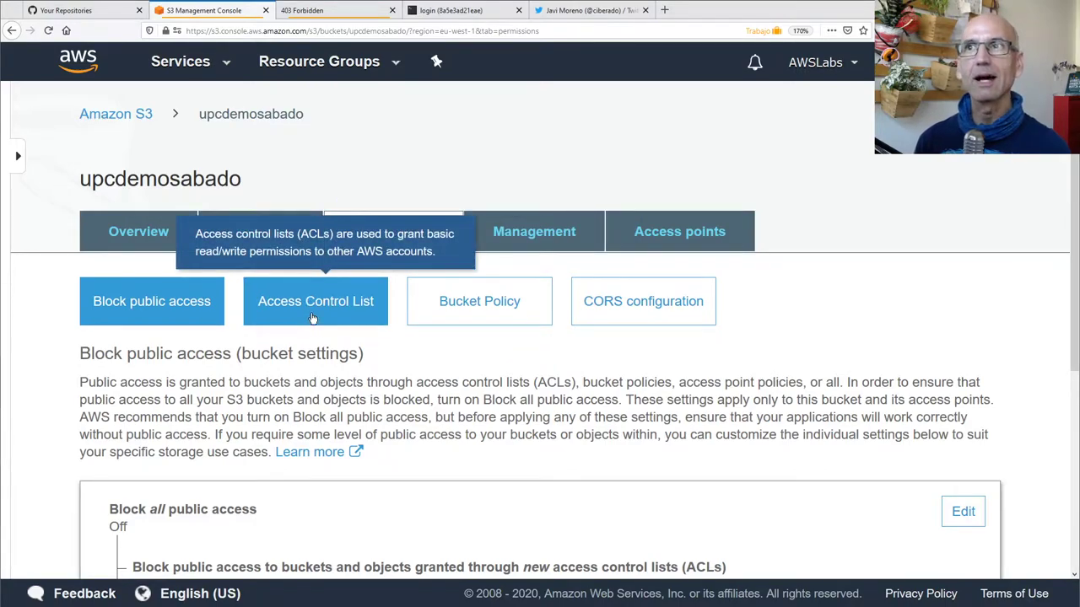
key("ctrl+minus")
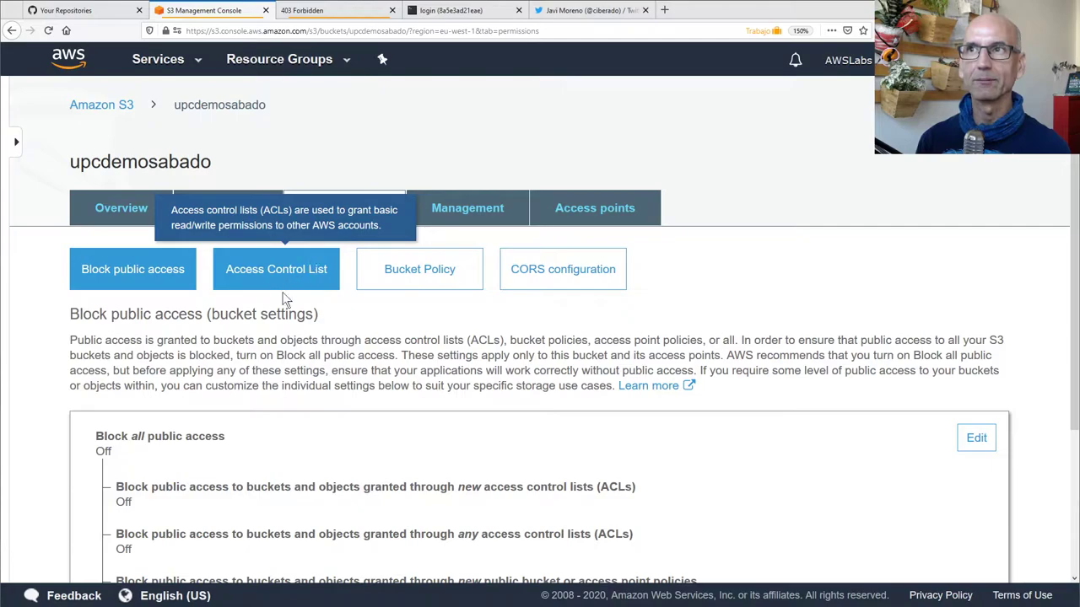
left_click(293, 284)
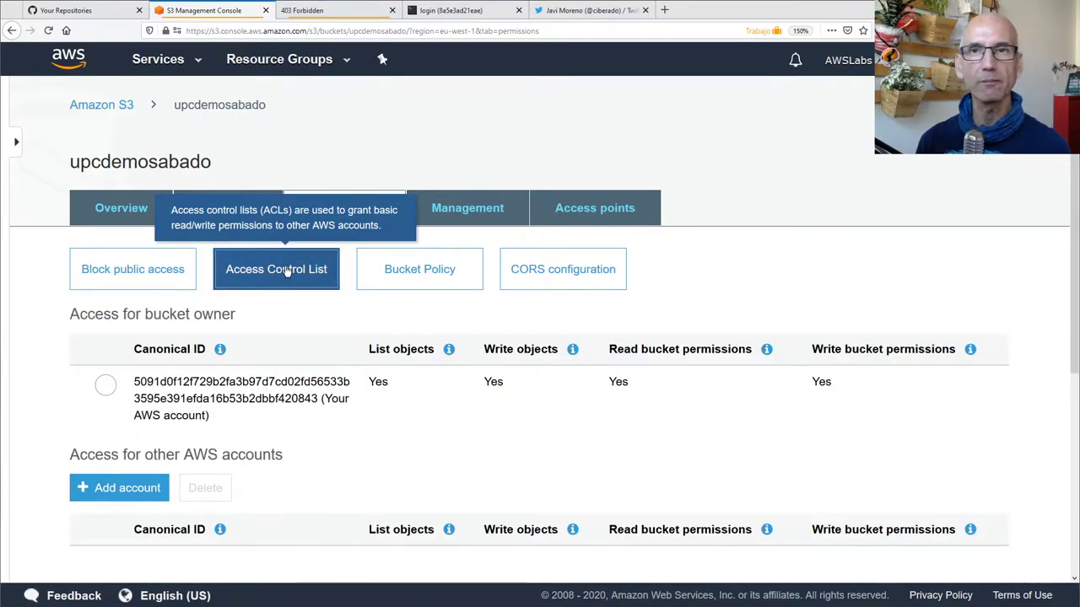
scroll(519, 319, "down", 1)
scroll(519, 319, "down", 4)
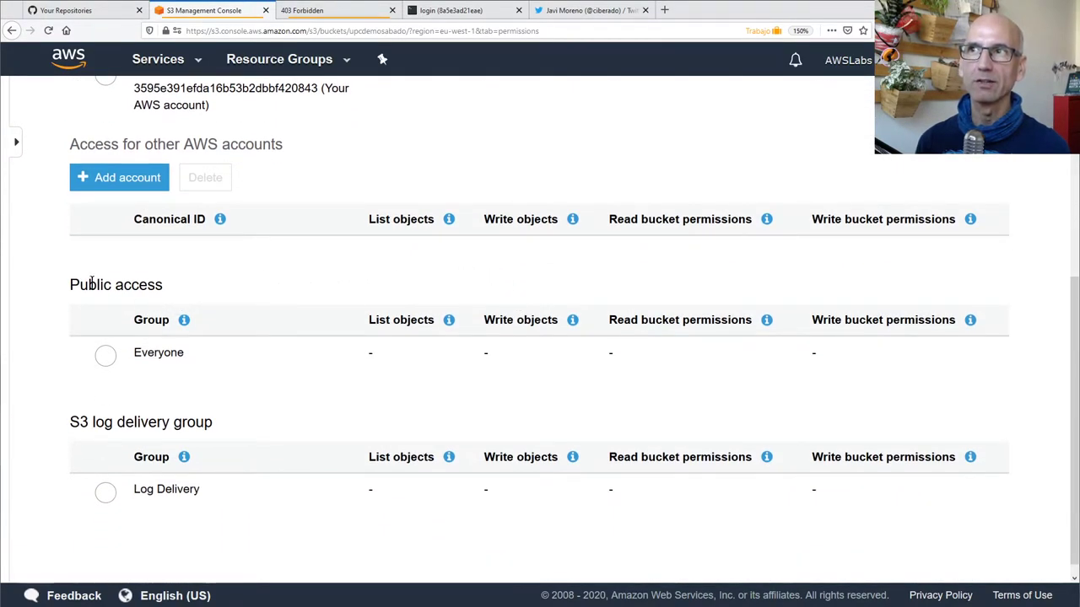
left_click(106, 356)
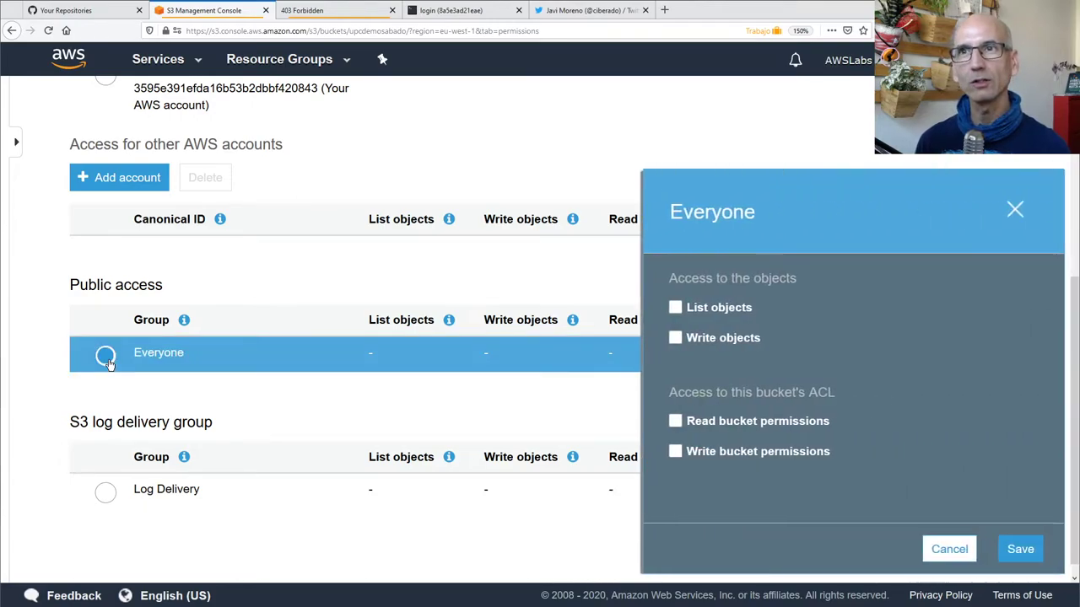
left_click(721, 308)
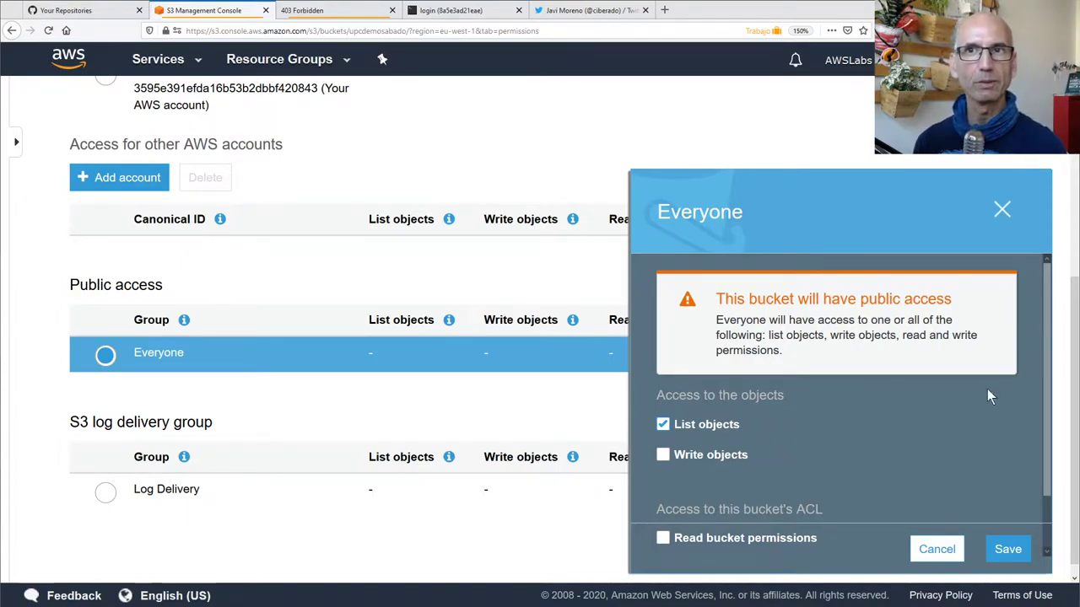
left_click(1022, 554)
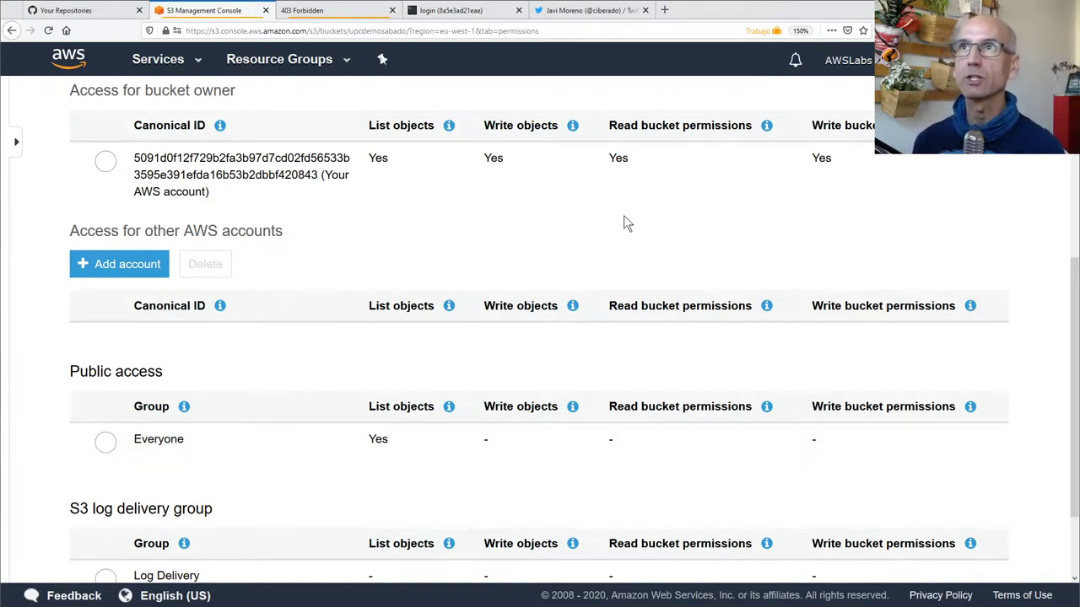
Reload the website endpoint page to check the effect of the bucket's public list access
left_click(334, 11)
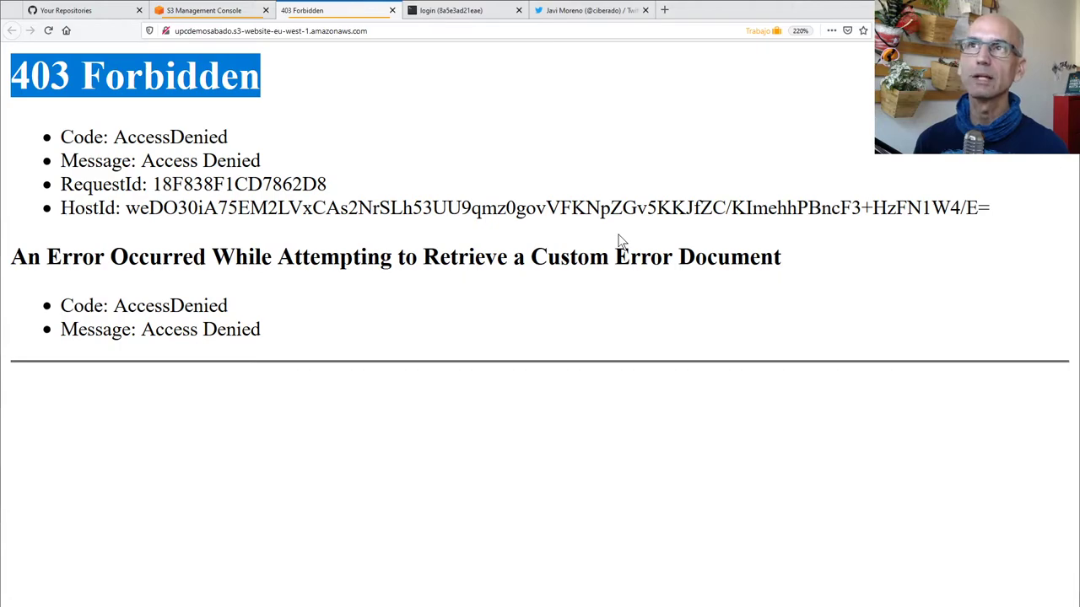
left_click(272, 181)
key("F5")
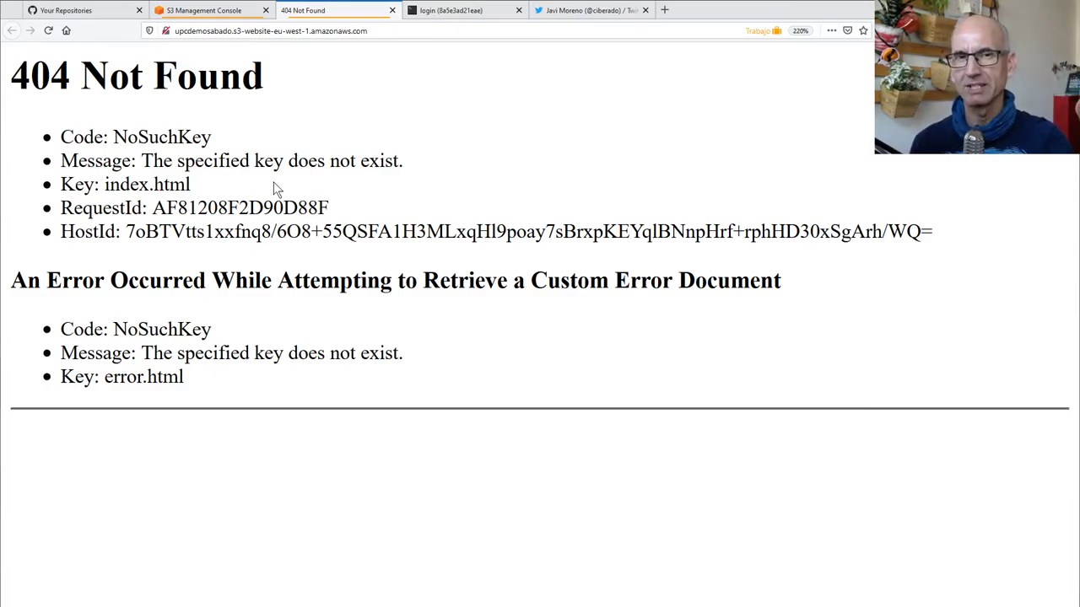
Upload index.html and error.html to the upcdemosabado bucket
left_click(187, 11)
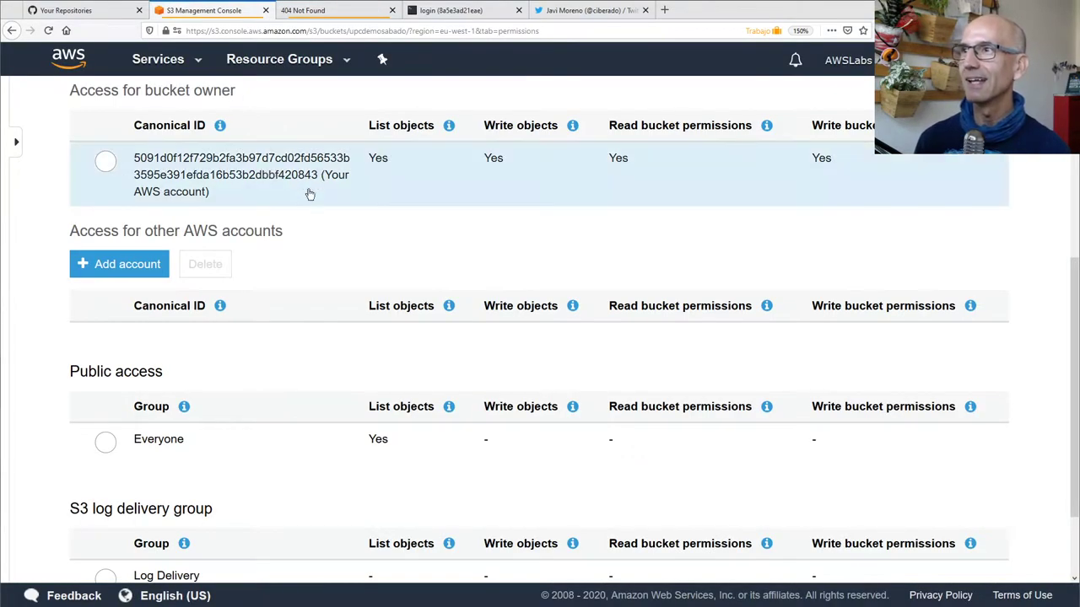
scroll(364, 347, "up", 4)
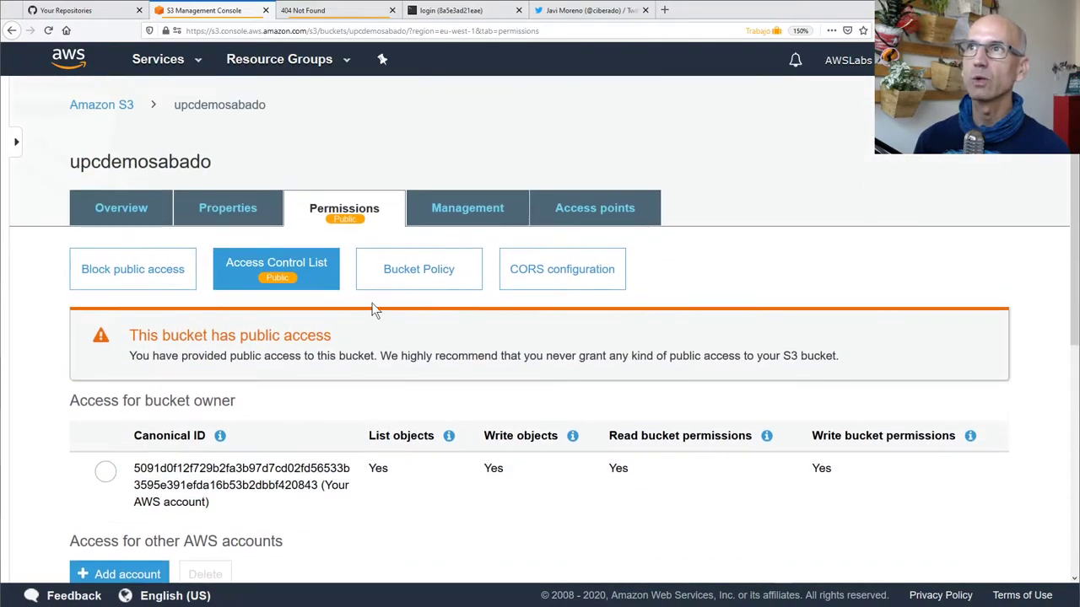
left_click(127, 218)
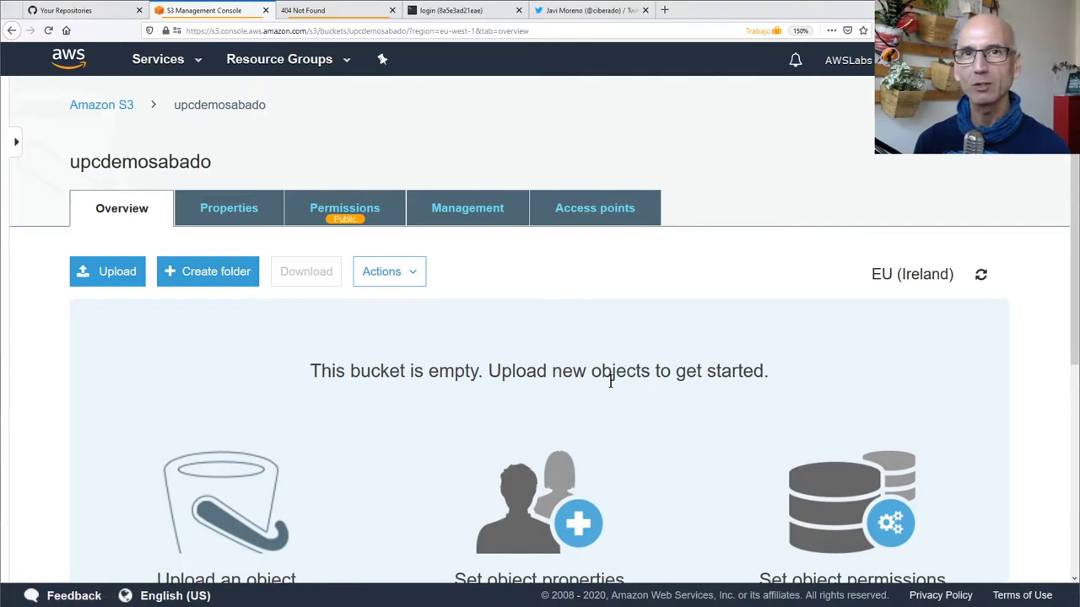
left_click(111, 275)
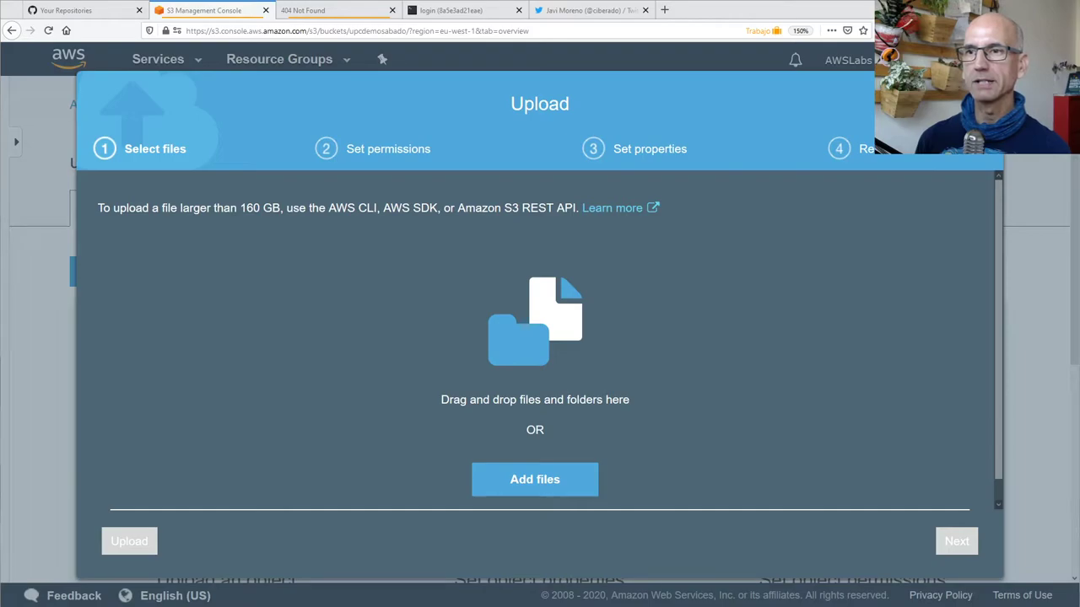
left_click_drag(472, 590, 382, 370)
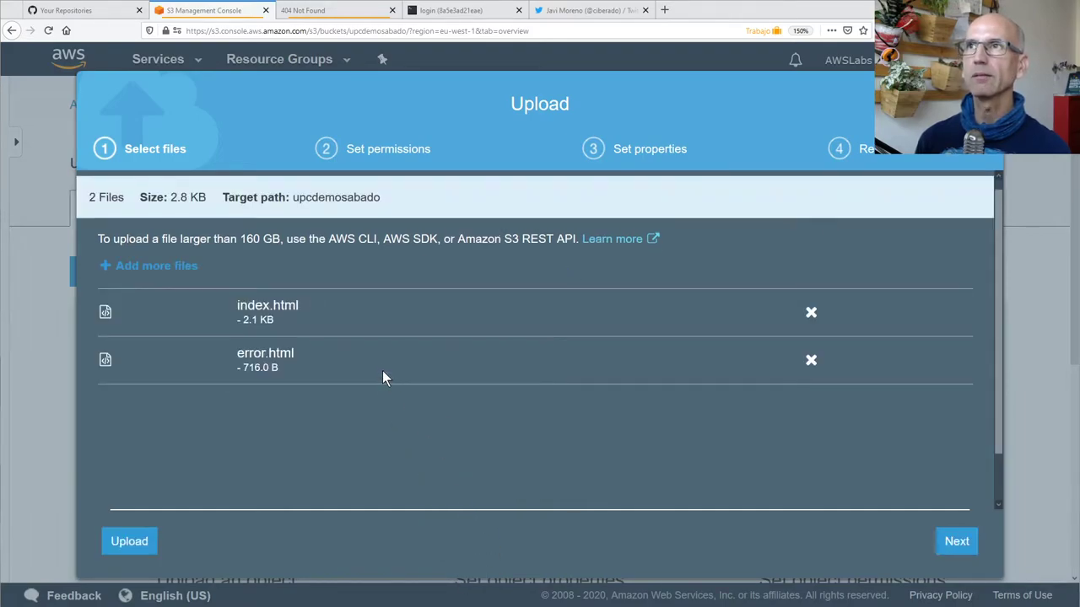
left_click(147, 542)
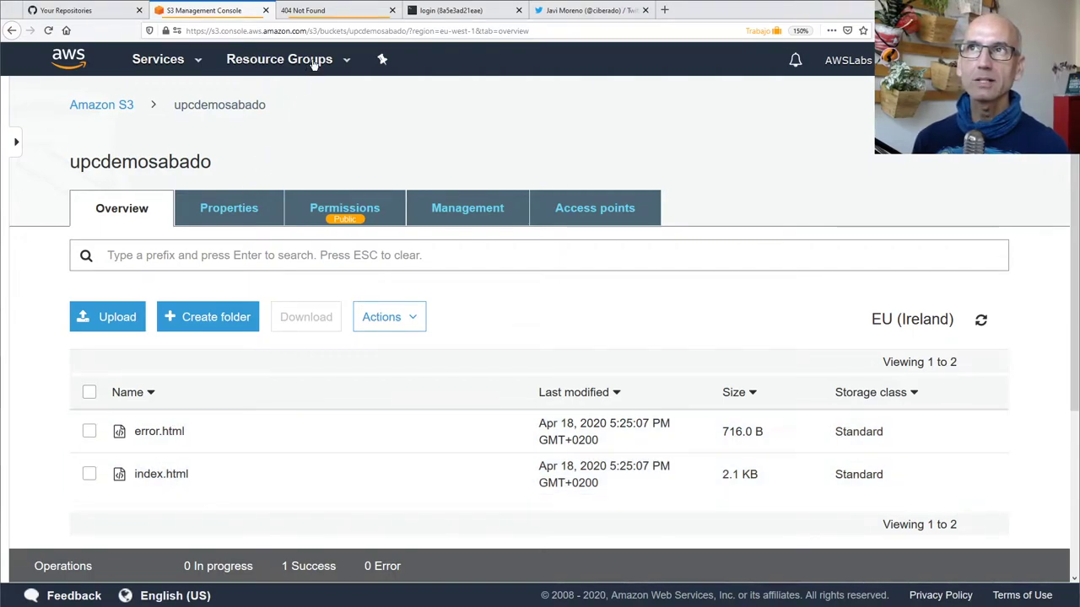
Reload the website endpoint page to test the site with the uploaded files
left_click(323, 12)
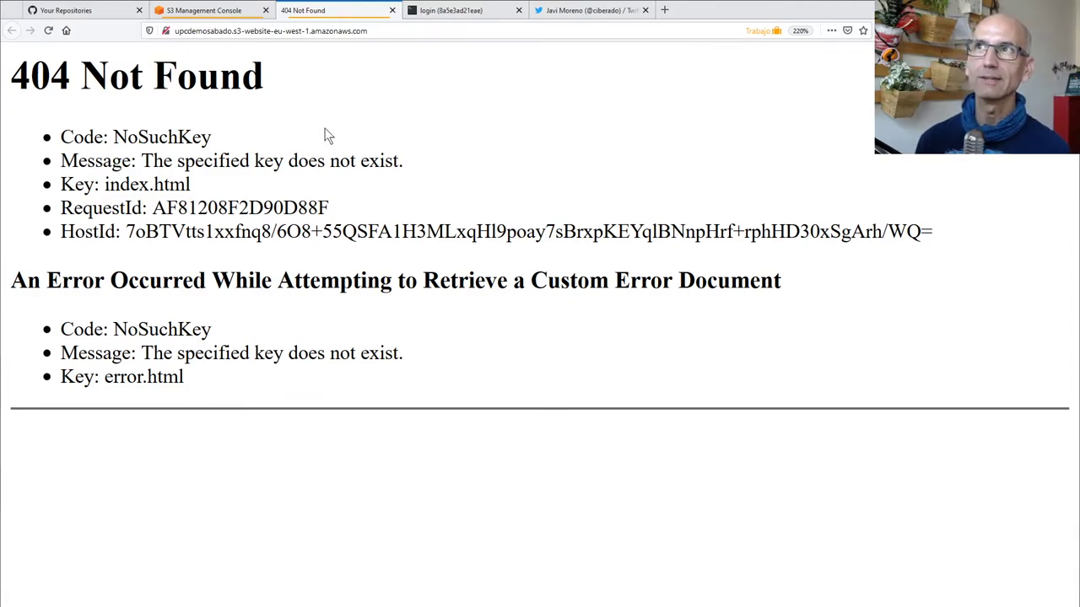
key("F5")
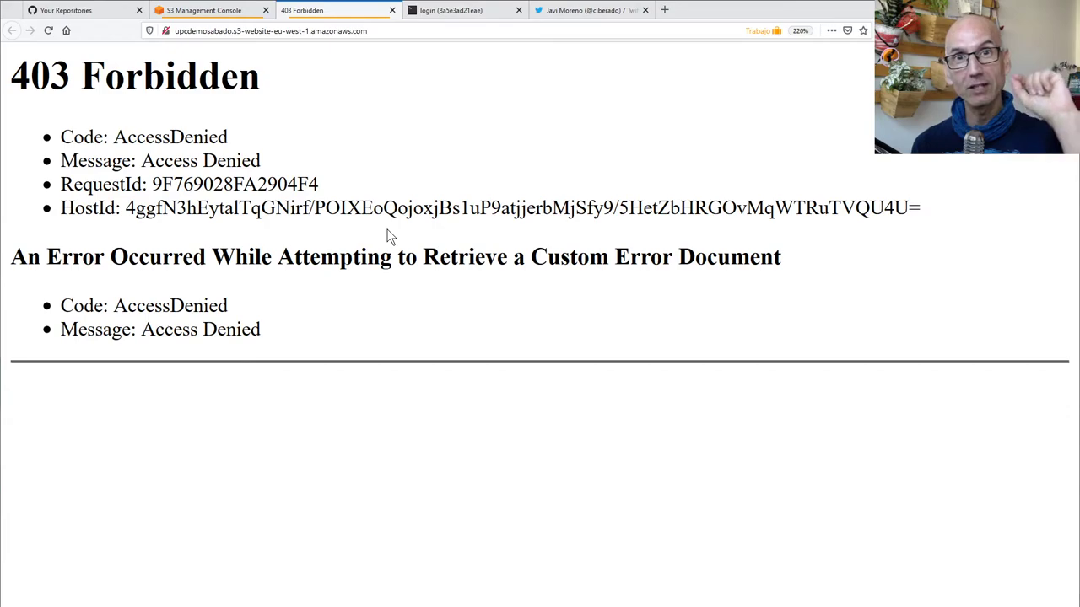
Grant the Everyone group Read object access in the permissions of error.html and save
left_click(201, 16)
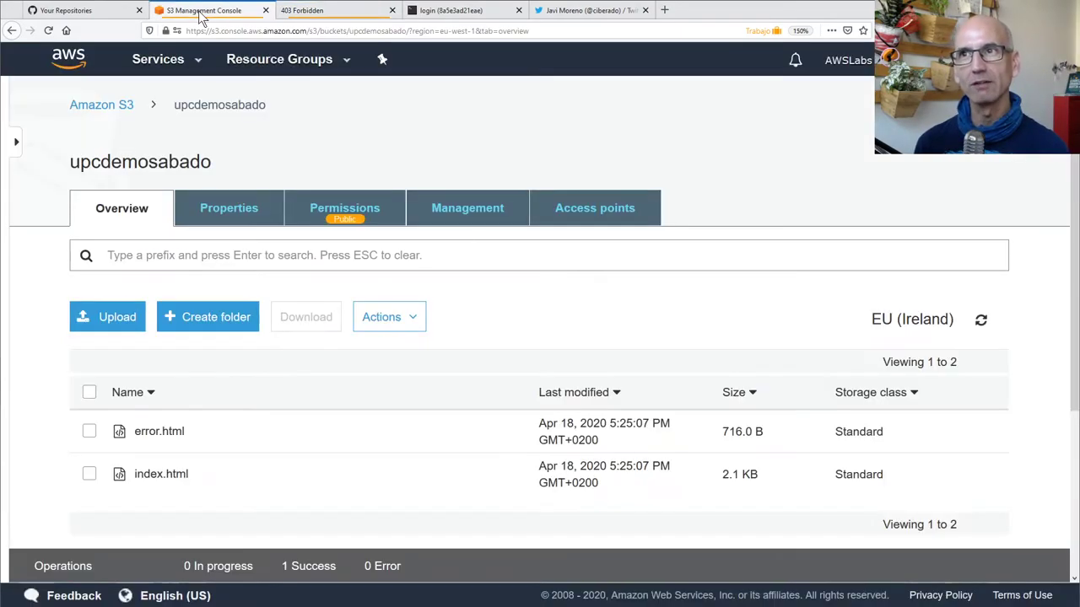
left_click(89, 431)
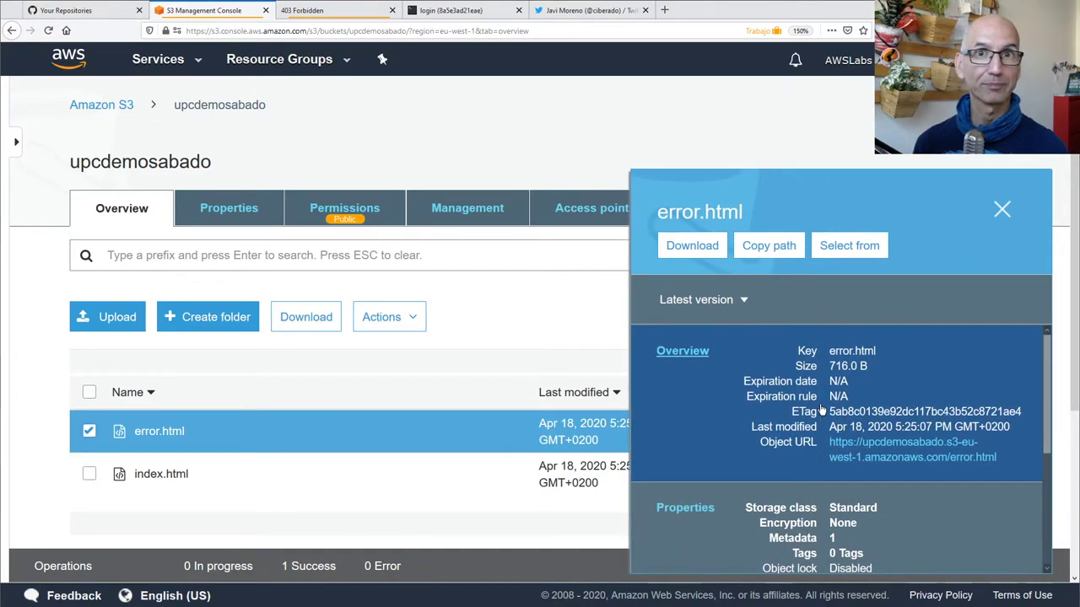
scroll(810, 415, "down", 5)
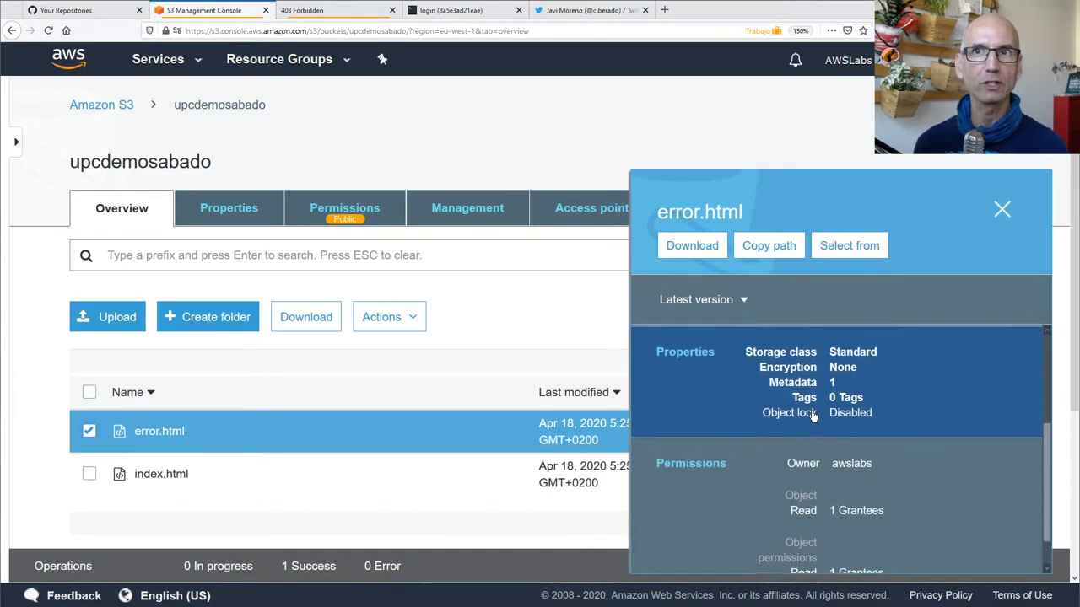
scroll(742, 463, "down", 2)
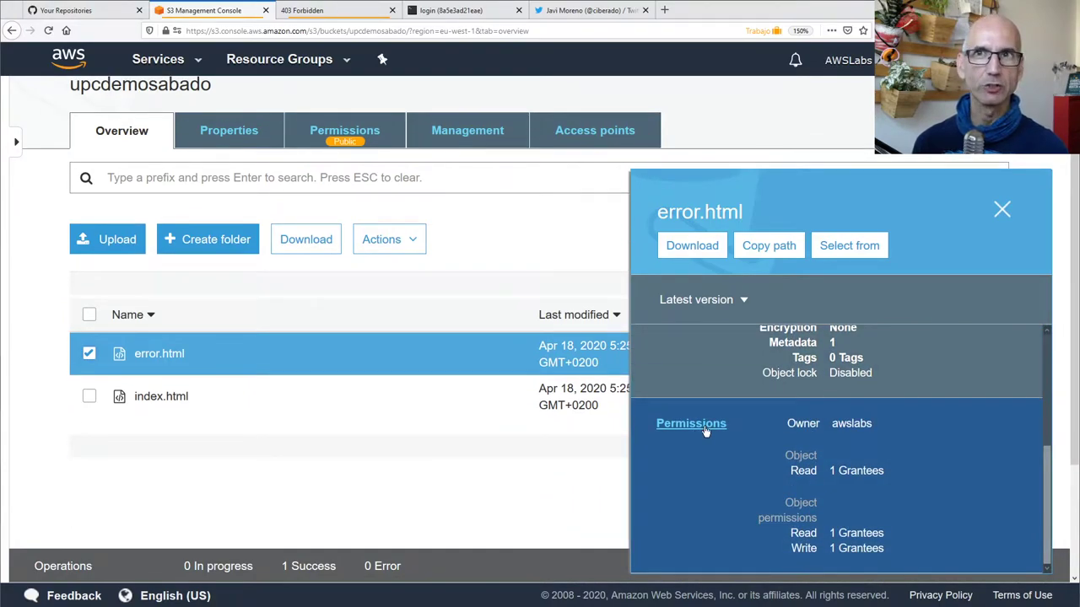
left_click(691, 424)
scroll(525, 410, "down", 3)
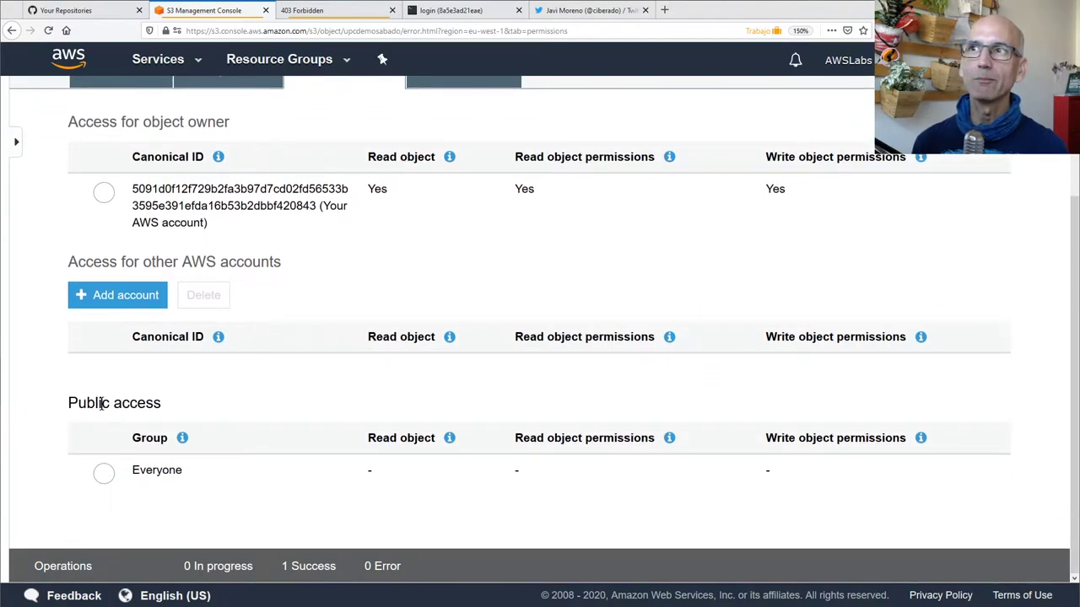
left_click(104, 473)
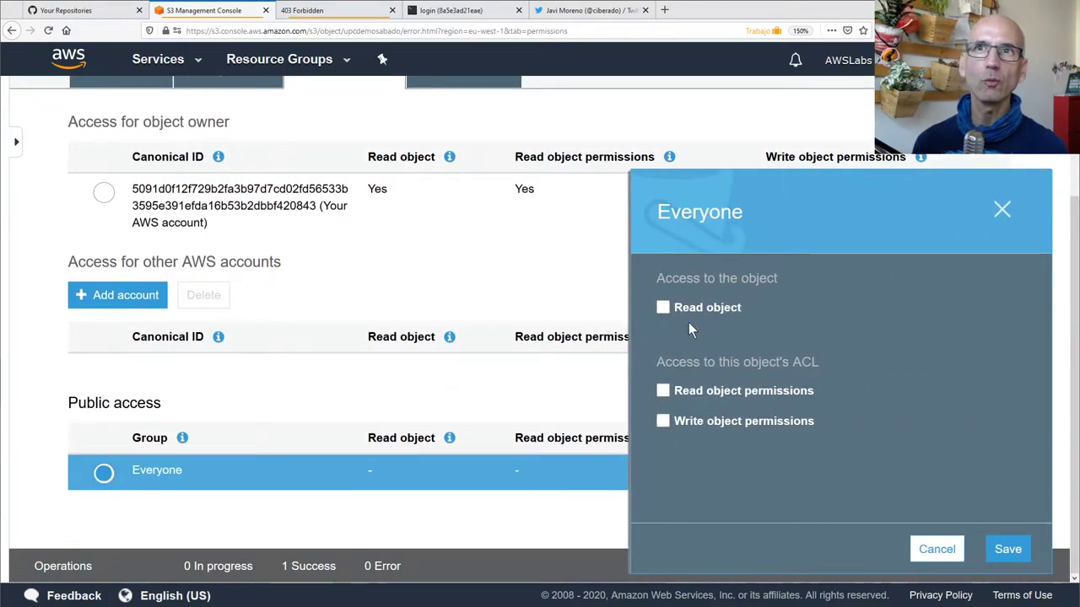
left_click(706, 311)
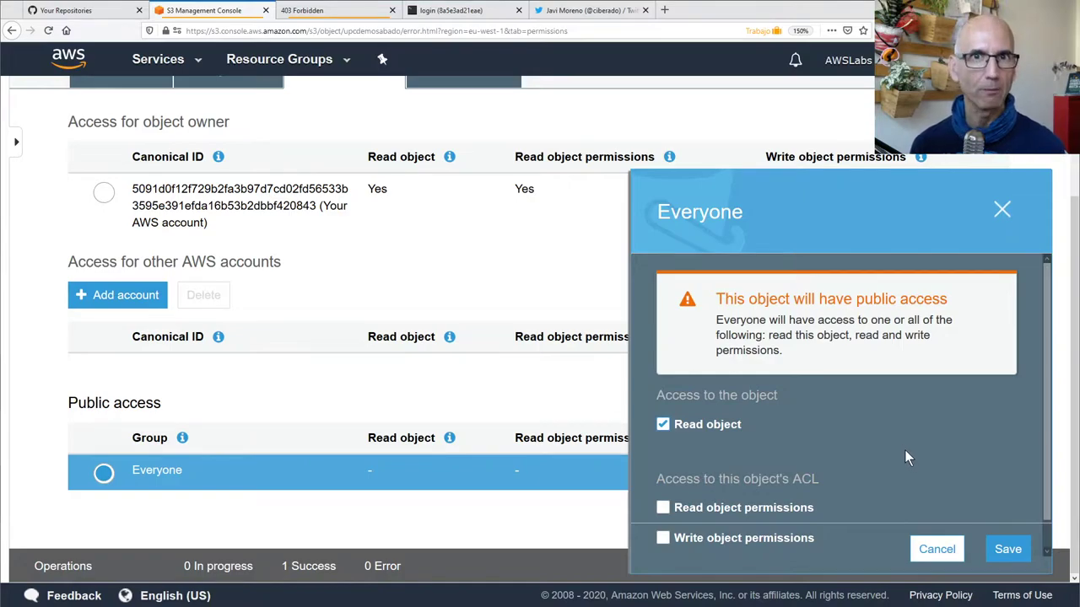
left_click(1007, 562)
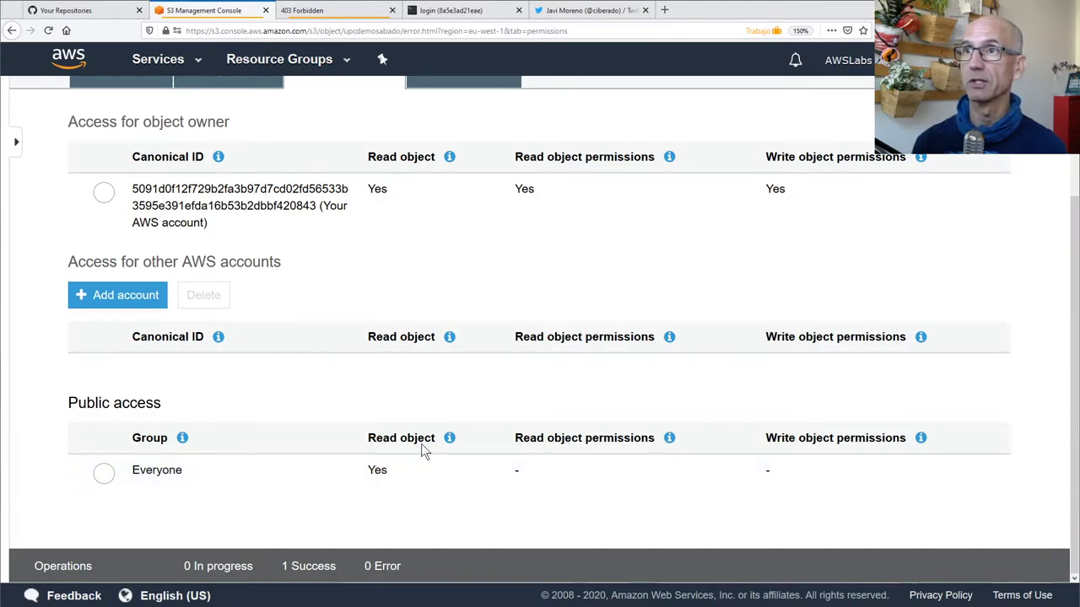
Return to the upcdemosabado bucket and open the permissions of index.html
scroll(286, 297, "up", 2)
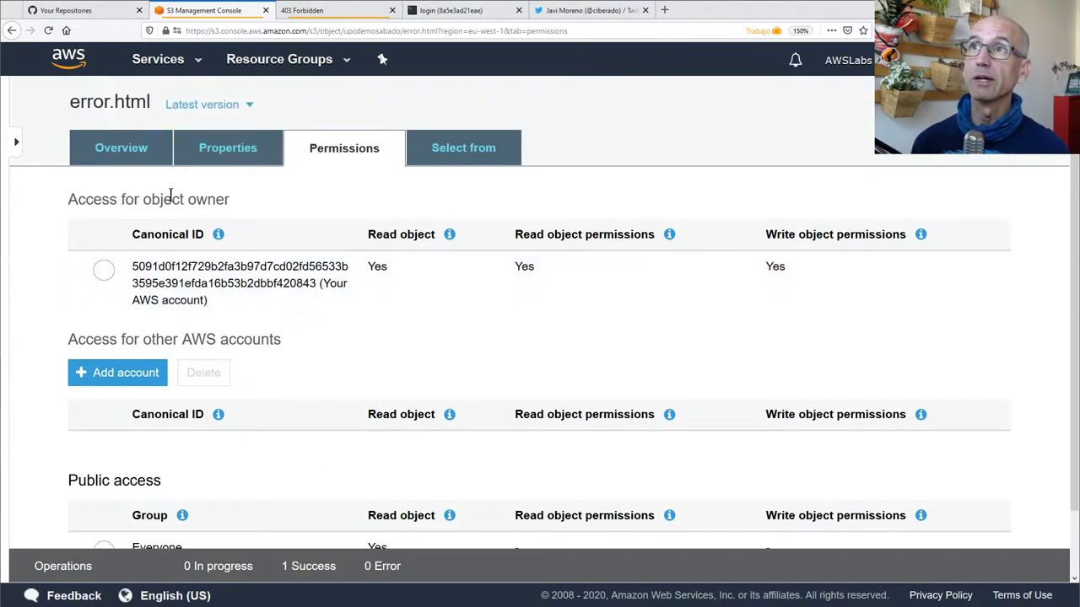
left_click(104, 150)
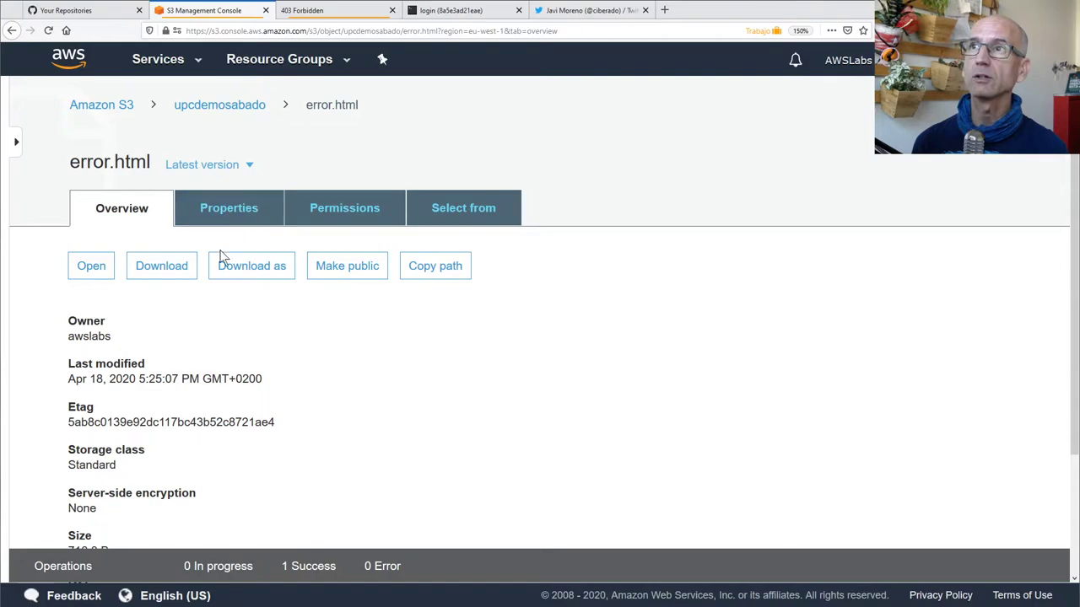
left_click(218, 106)
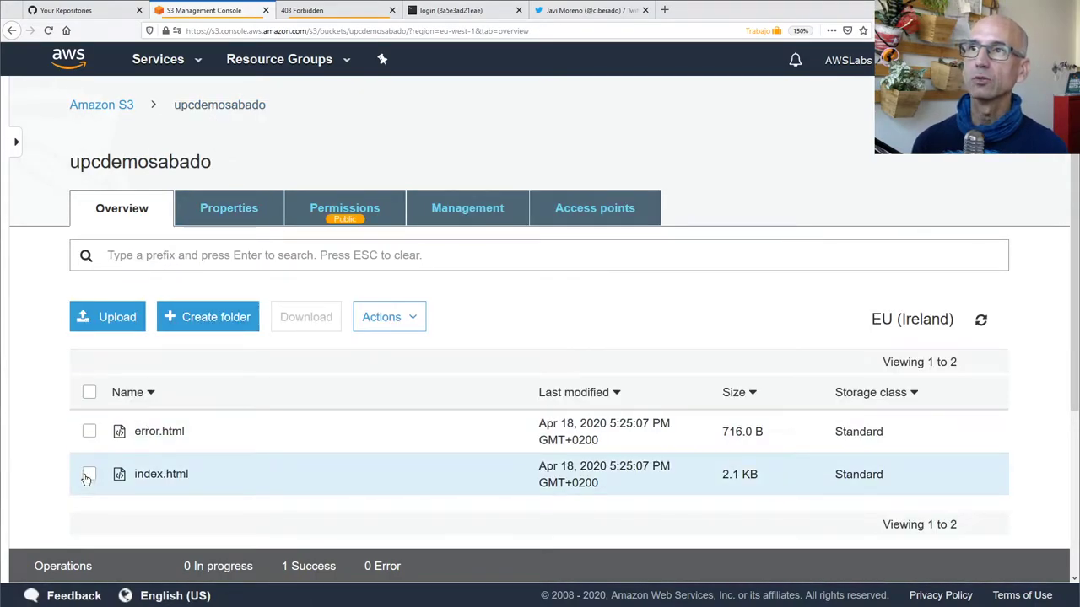
left_click(89, 477)
scroll(759, 456, "down", 3)
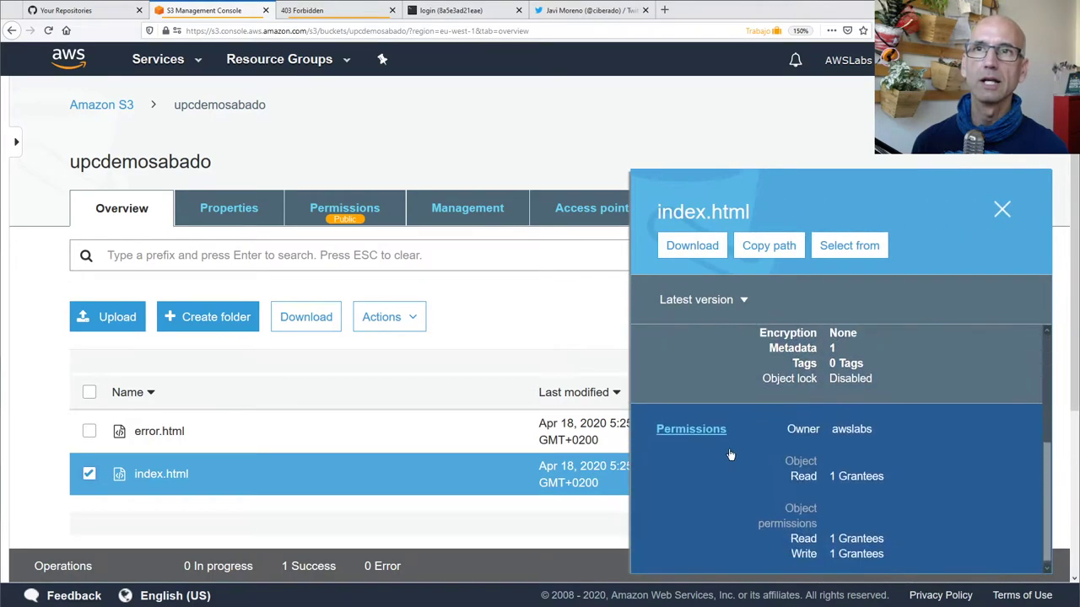
left_click(713, 437)
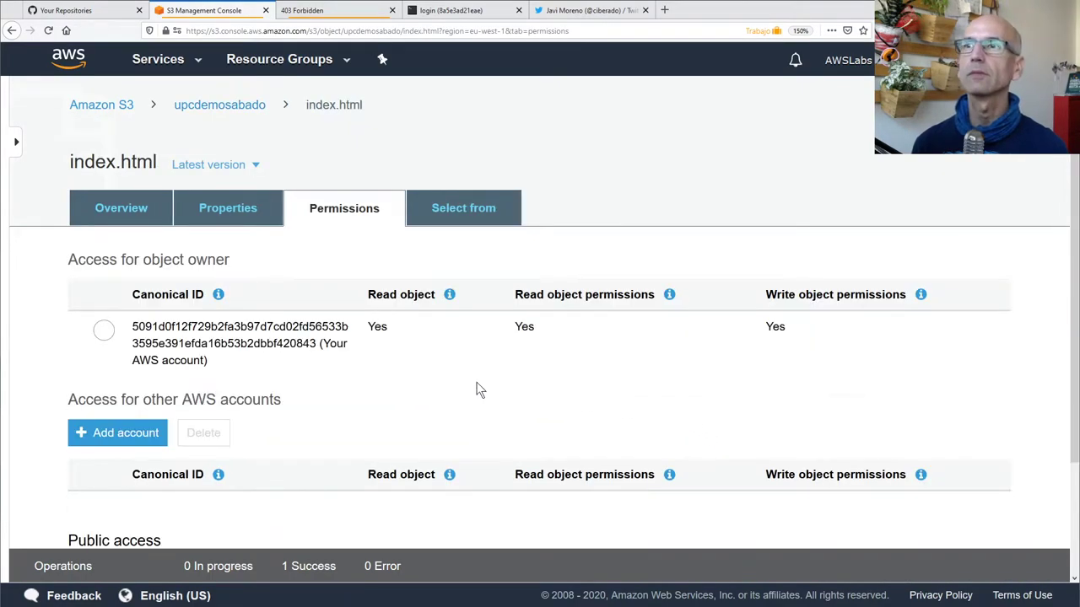
Grant the Everyone group Read object access to index.html and save
scroll(338, 366, "down", 3)
left_click(104, 474)
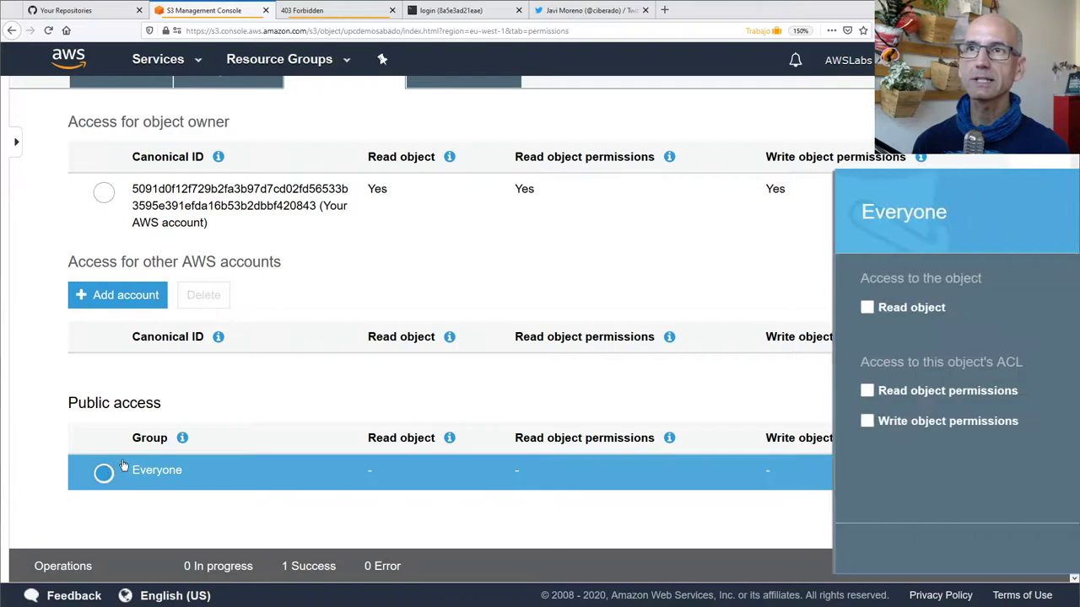
left_click(706, 307)
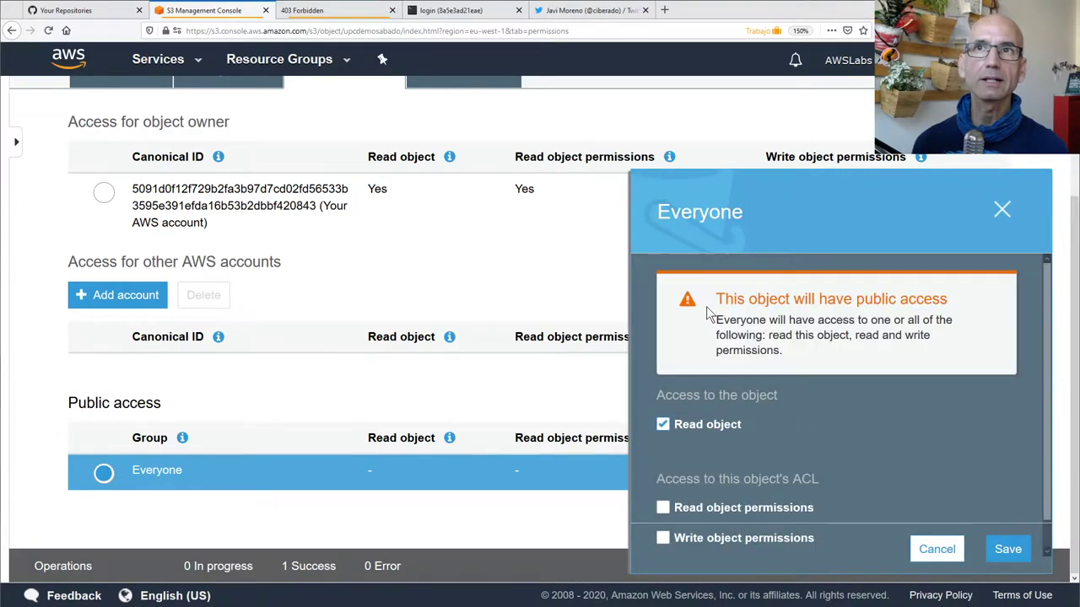
left_click(1006, 550)
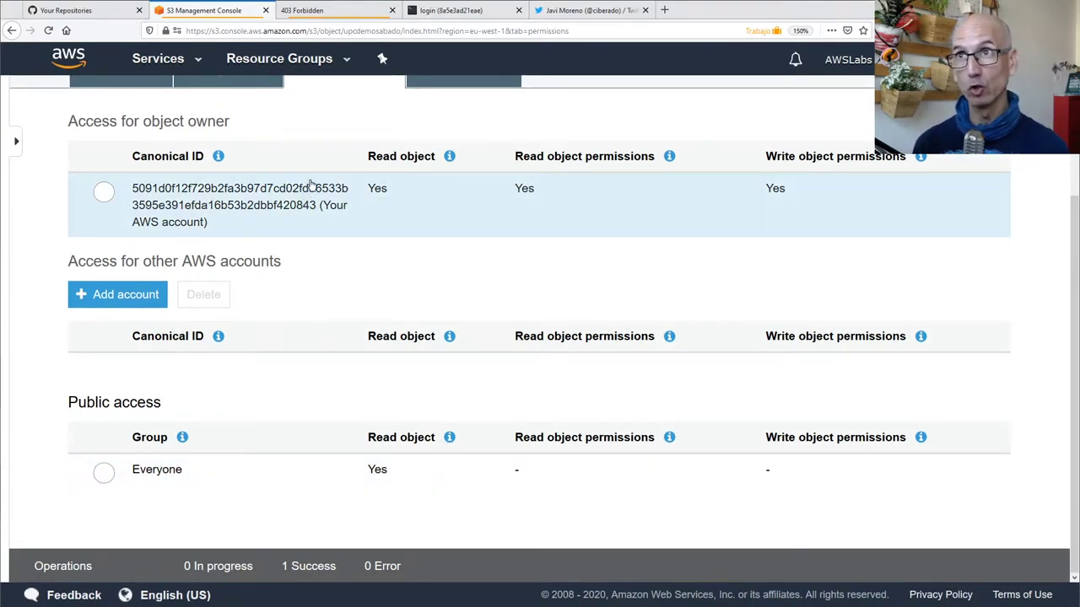
Reload the website endpoint page to test public access to the site and examine its address
left_click(346, 15)
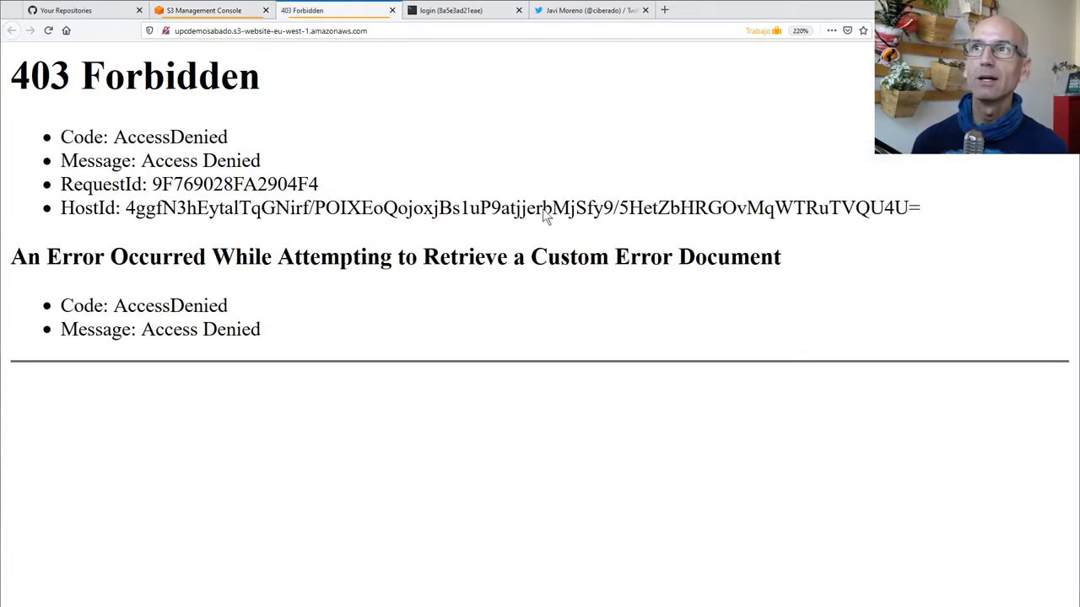
key("F5")
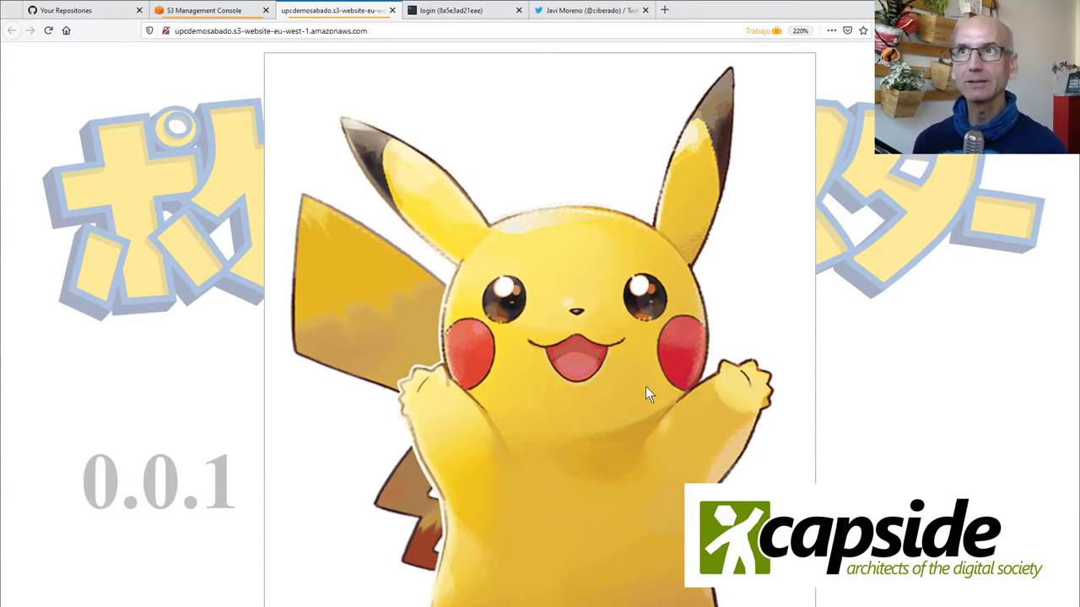
left_click(285, 32)
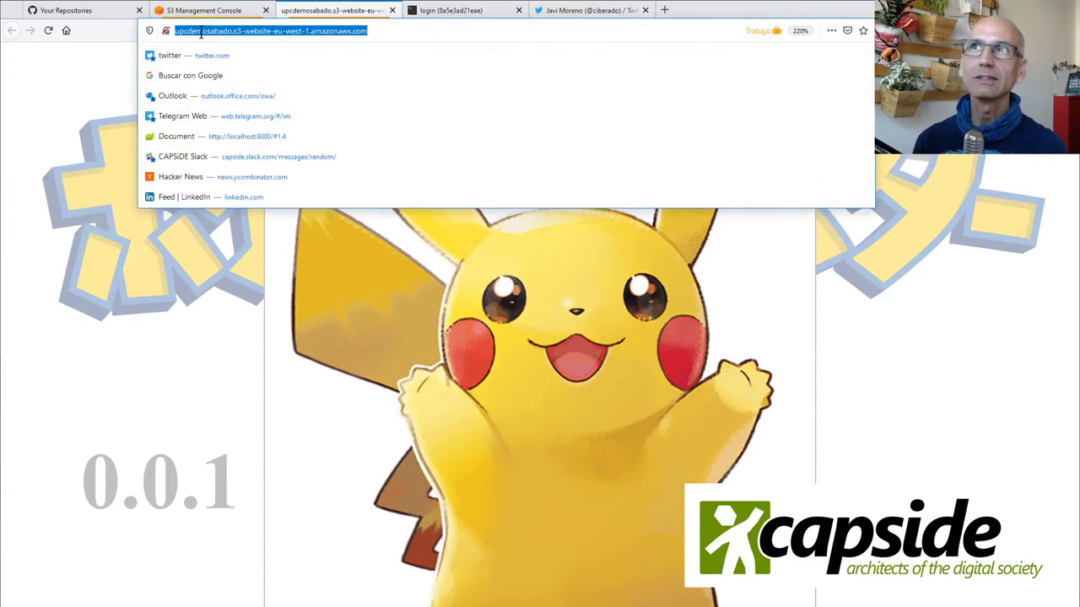
left_click(165, 431)
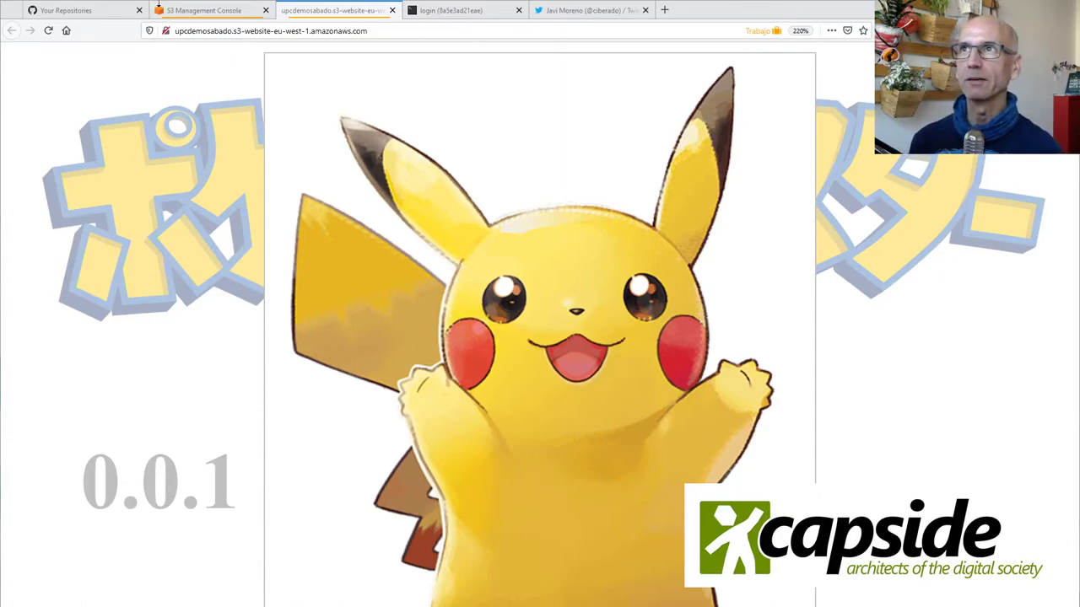
Return to the AWS console, search the services for dynamodb and open DynamoDB
left_click(205, 11)
scroll(196, 270, "up", 3)
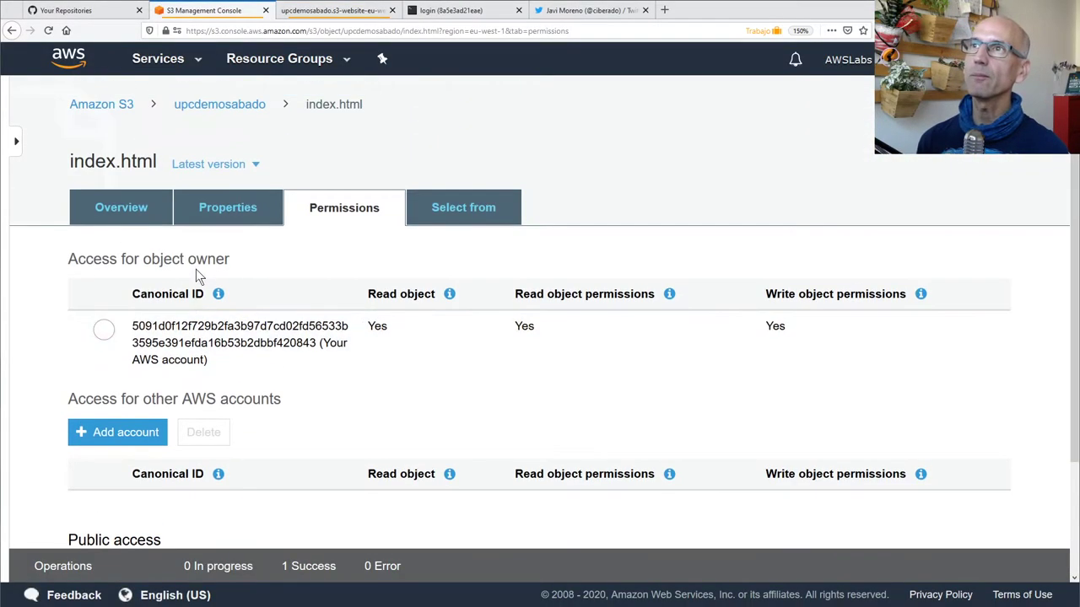
left_click(174, 60)
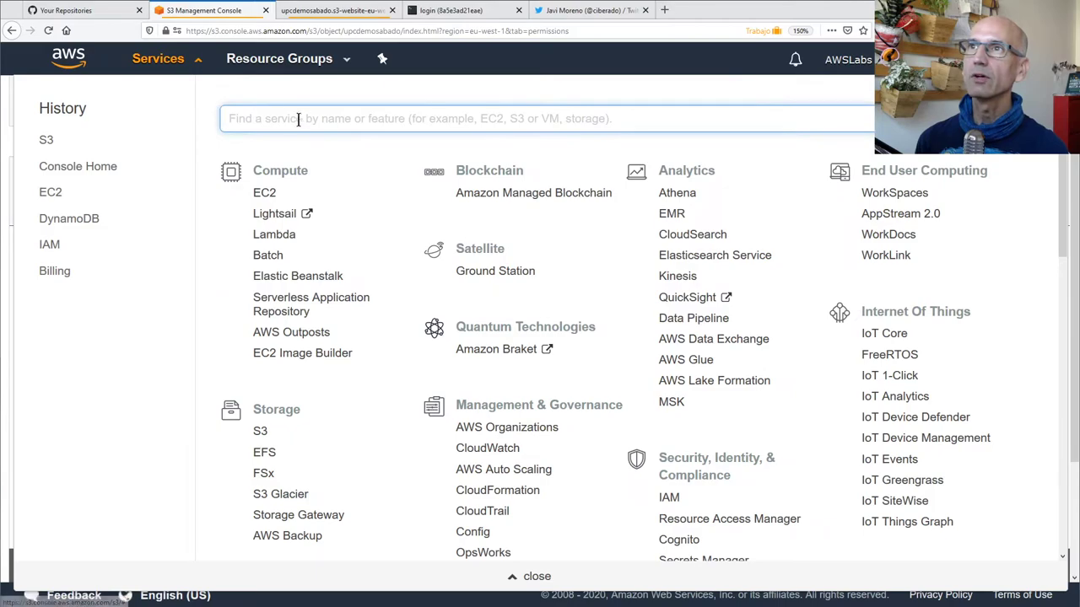
type("dynamodb")
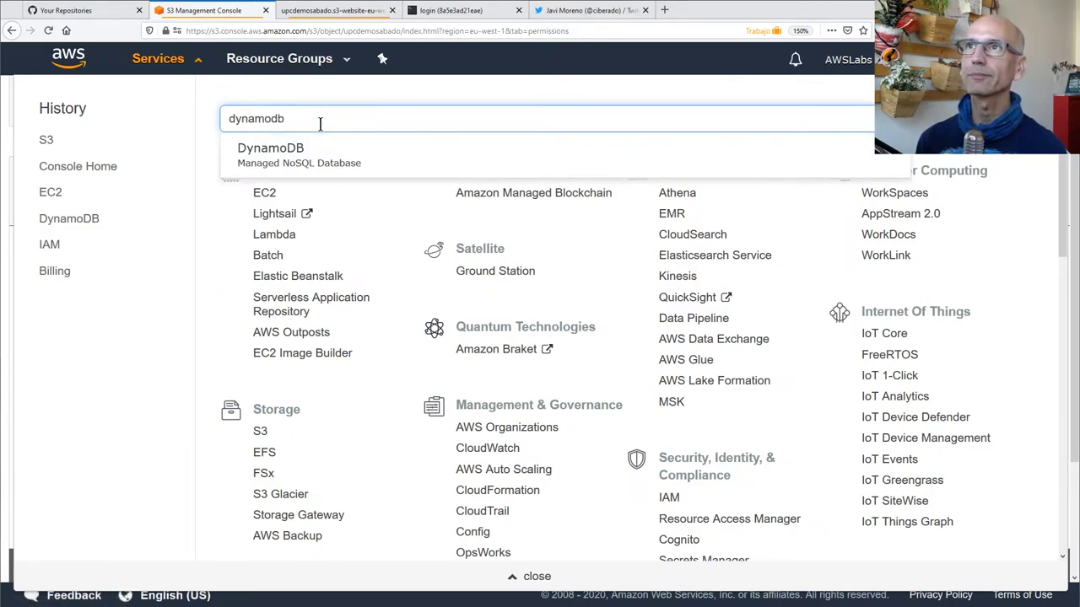
left_click(274, 159)
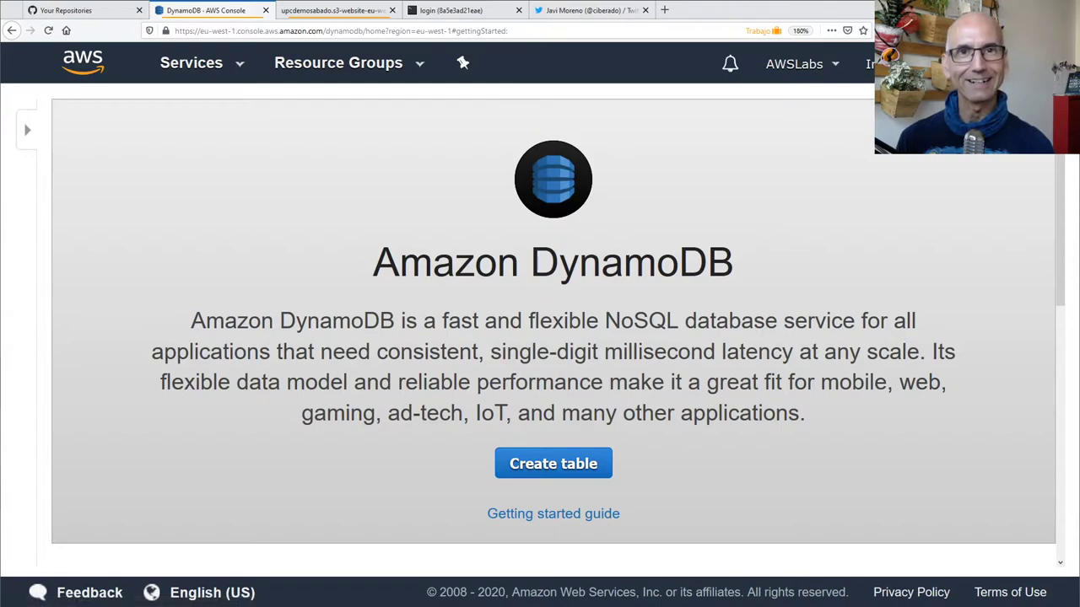
Start creating a DynamoDB table named pokemondb with uuid as its partition key
left_click(561, 468)
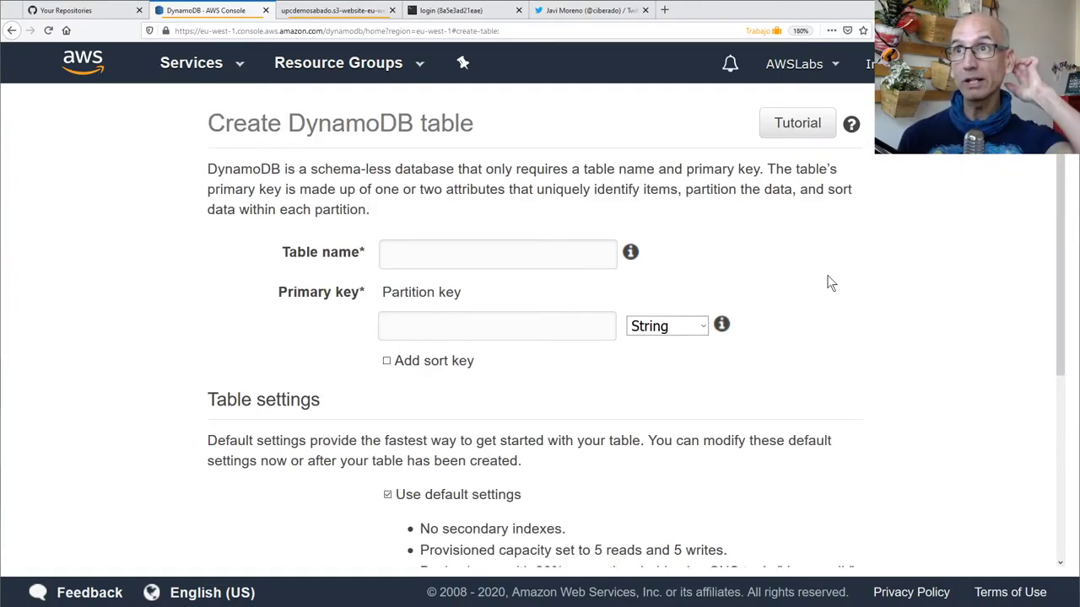
left_click(545, 243)
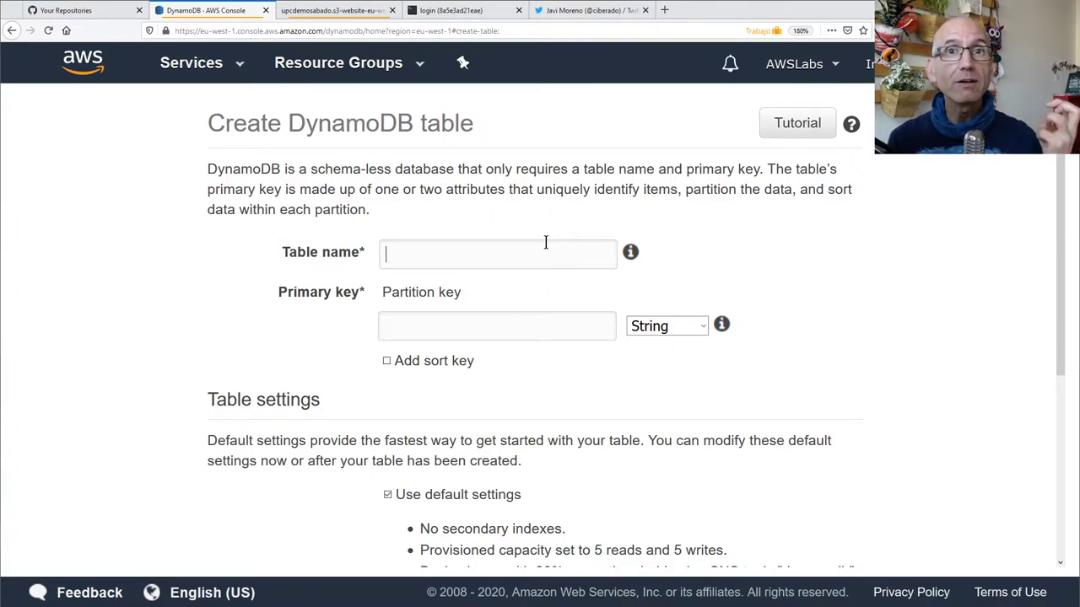
type("pokemondb")
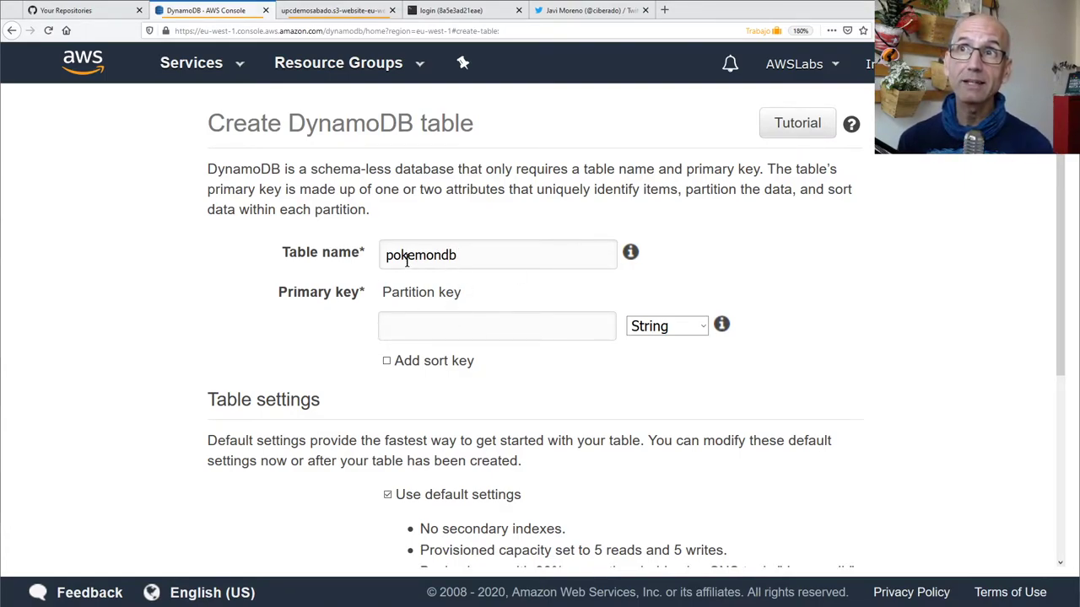
left_click_drag(461, 255, 291, 260)
left_click(502, 335)
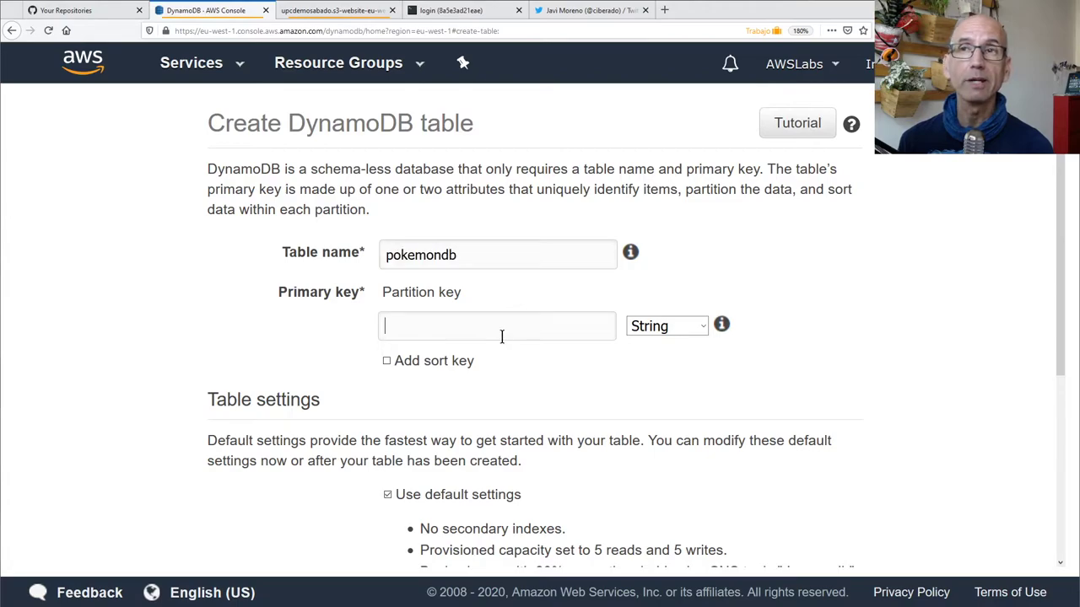
type("uuid")
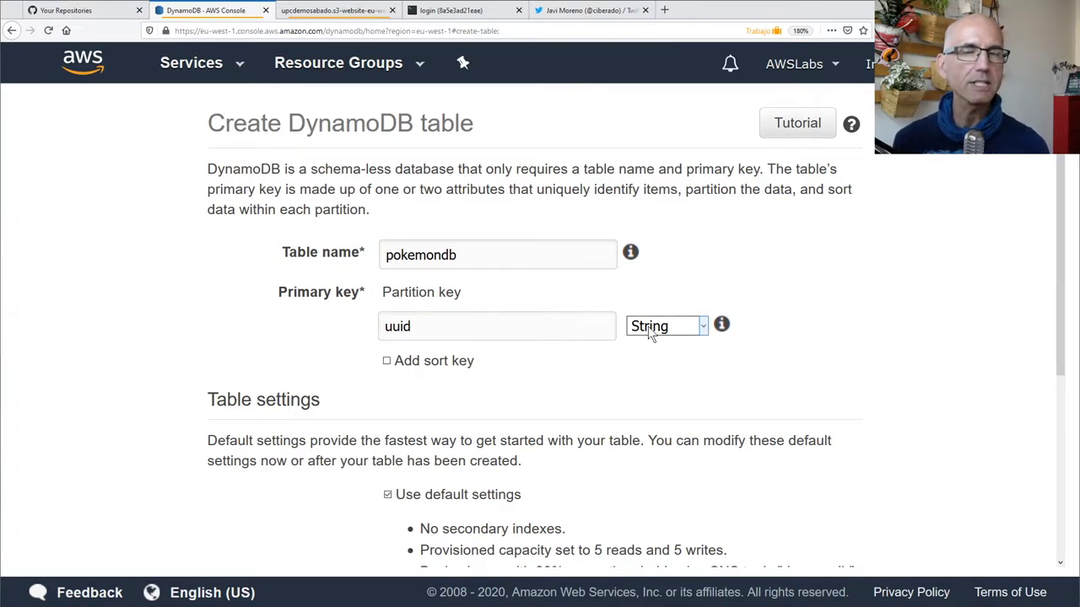
Add a sort key named timestamp to the table's primary key and set its type to Number
left_click(466, 363)
left_click(494, 402)
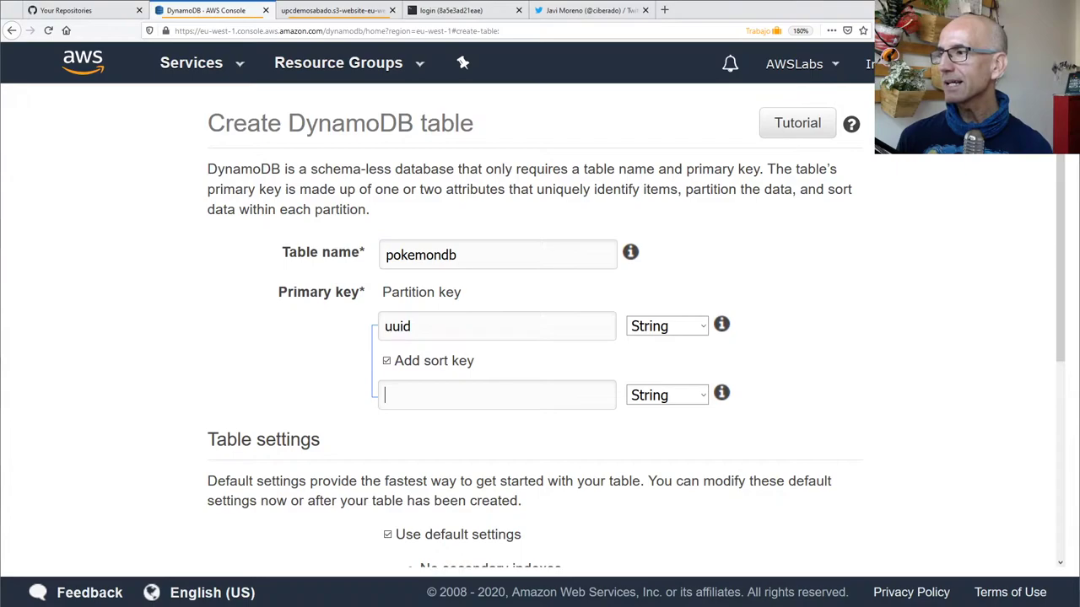
type("t")
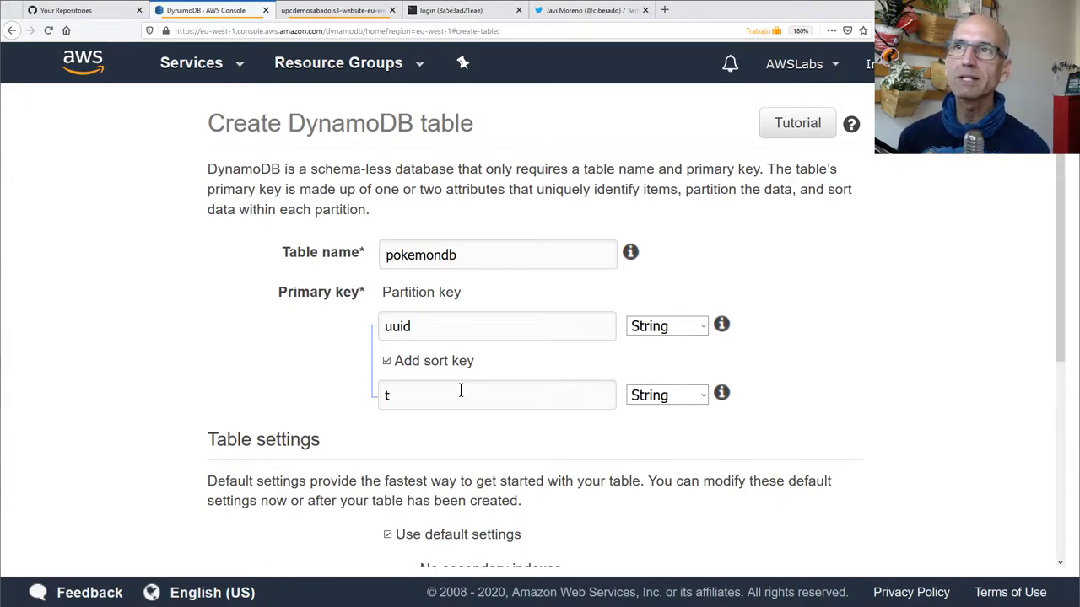
type("imestamp")
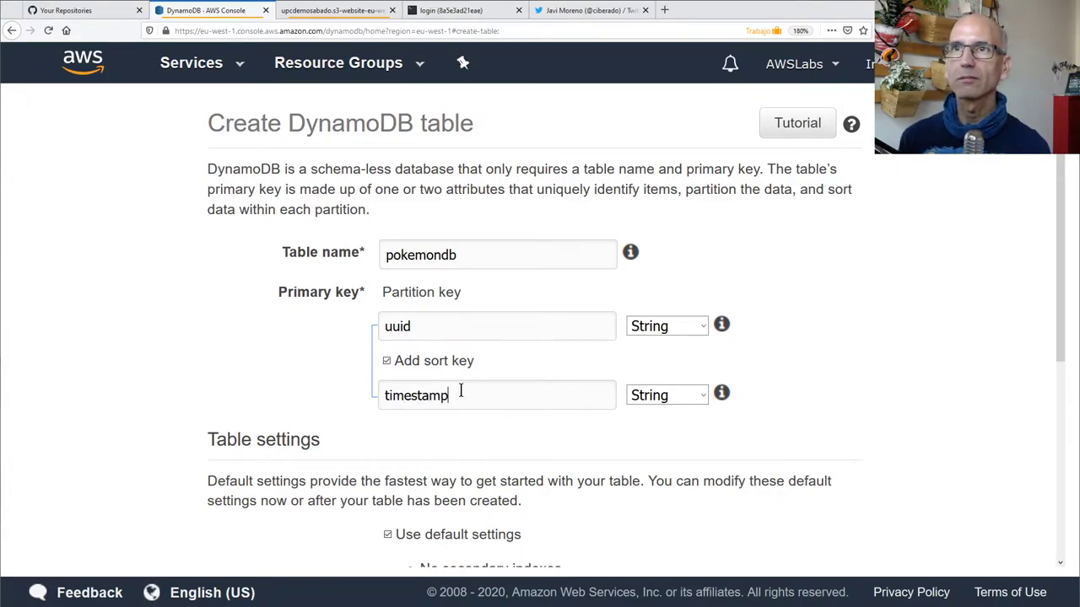
left_click(671, 397)
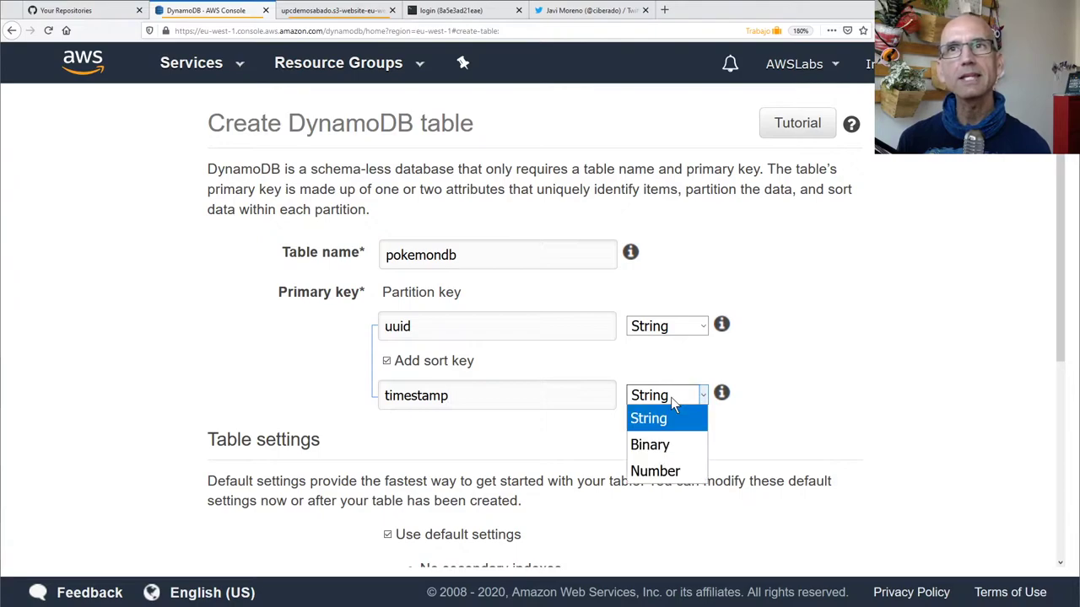
left_click(691, 472)
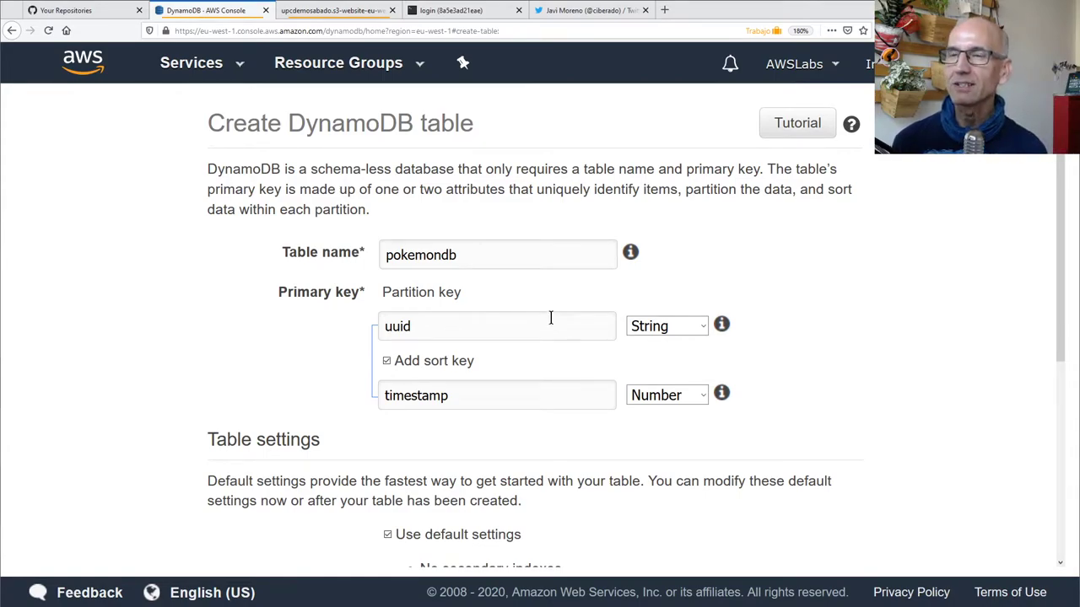
Turn off the default table settings and disable auto scaling for both read and write capacity
scroll(593, 364, "down", 2)
scroll(622, 365, "down", 2)
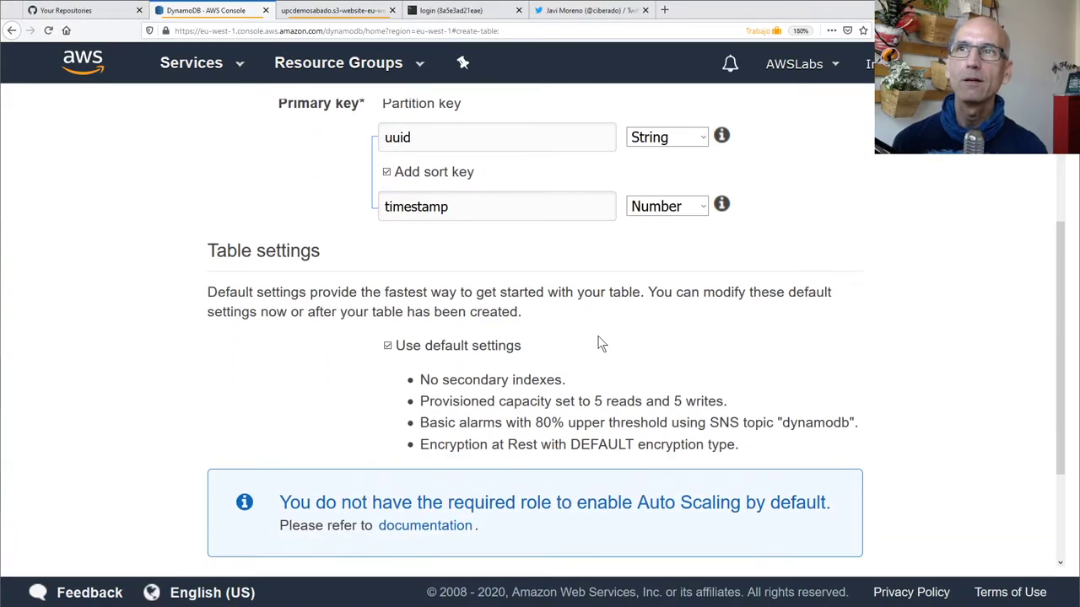
left_click(469, 349)
scroll(439, 329, "down", 3)
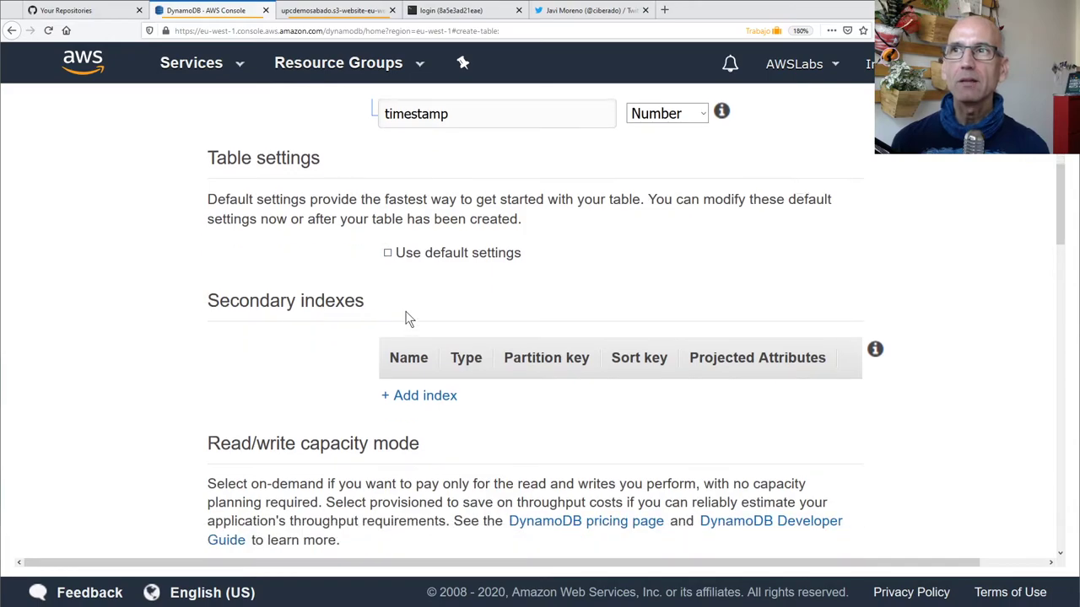
scroll(357, 329, "down", 6)
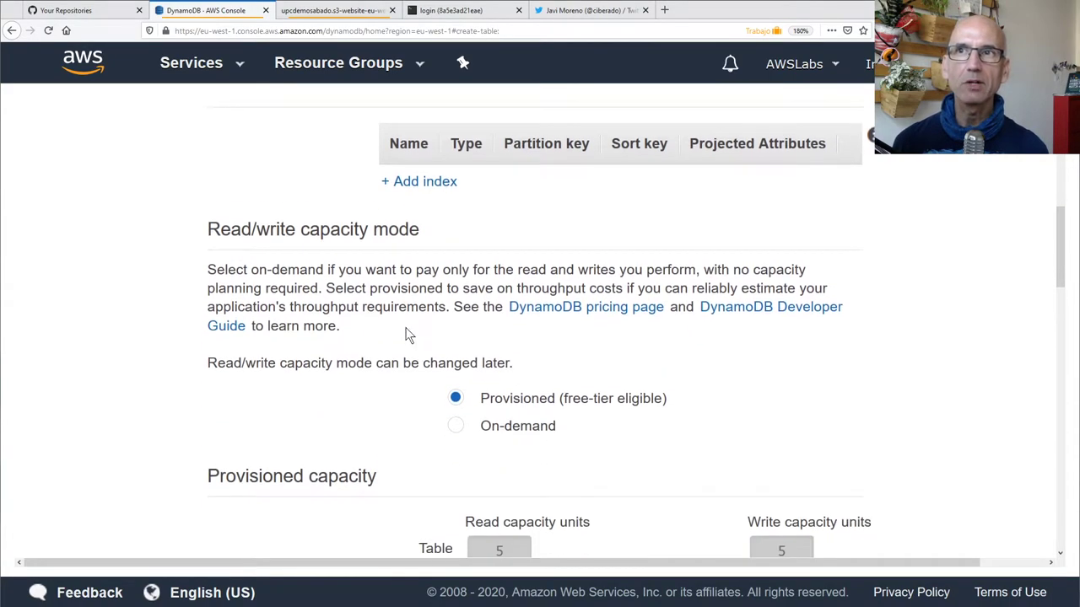
scroll(395, 328, "down", 1)
scroll(388, 329, "down", 2)
scroll(377, 329, "down", 2)
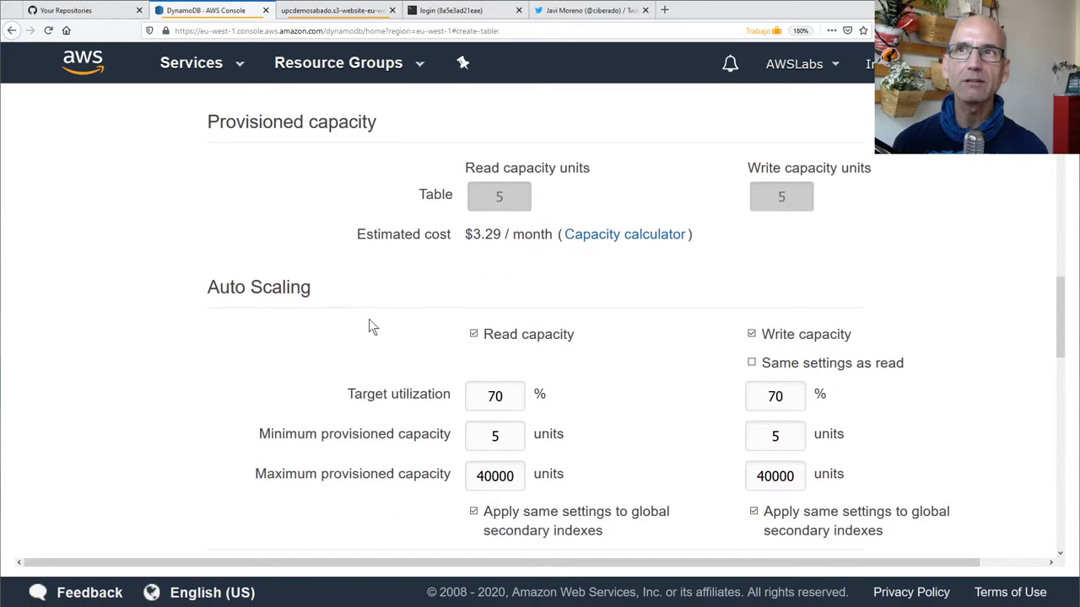
left_click(496, 339)
left_click(777, 337)
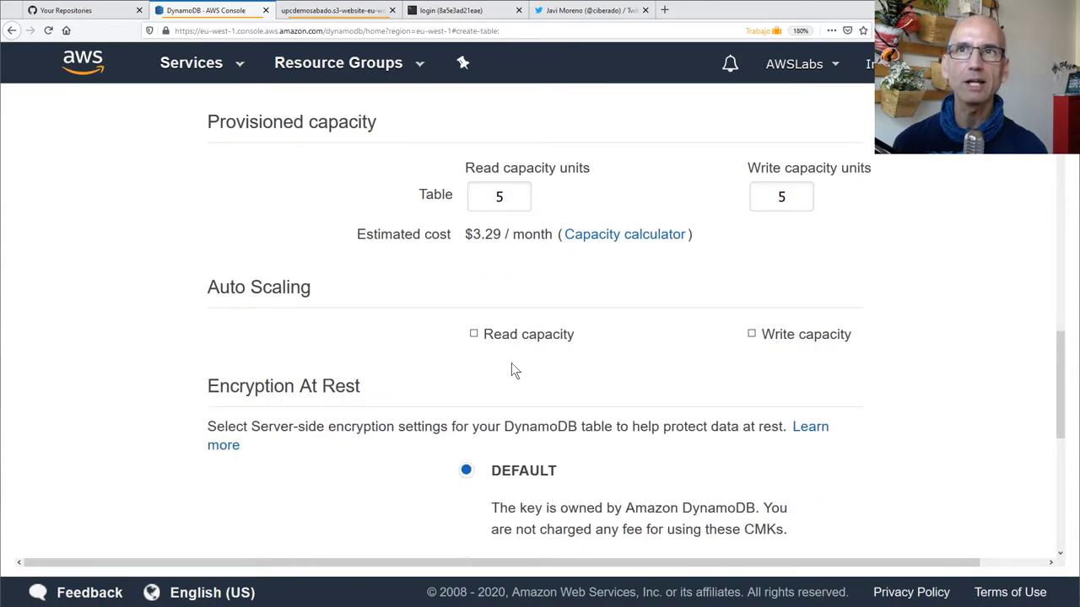
Set the table's provisioned write capacity to 20000 units and check the estimated monthly cost
scroll(511, 363, "up", 2)
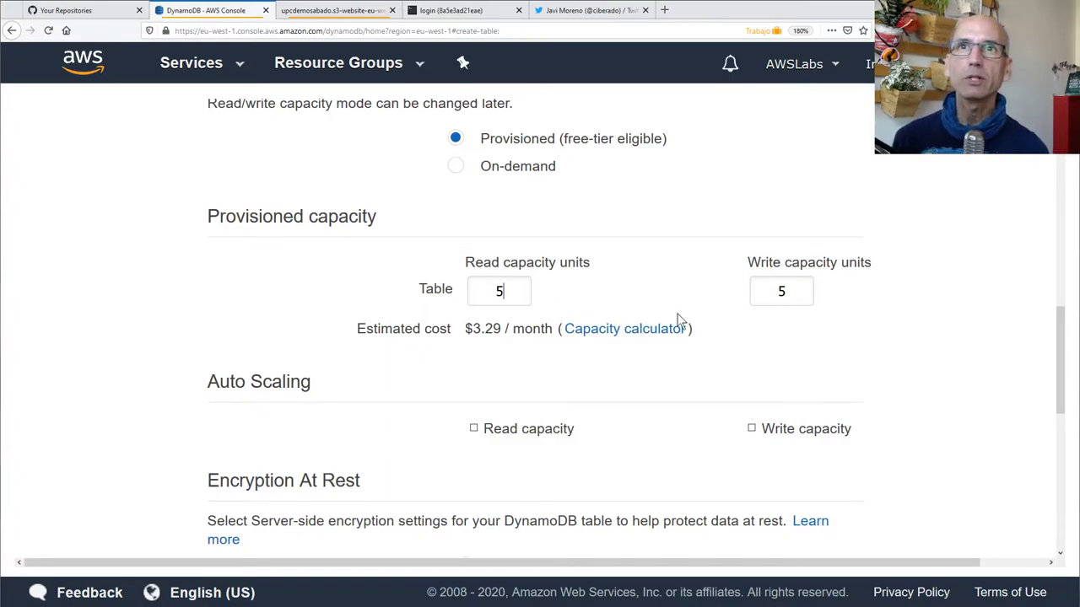
left_click_drag(788, 291, 727, 294)
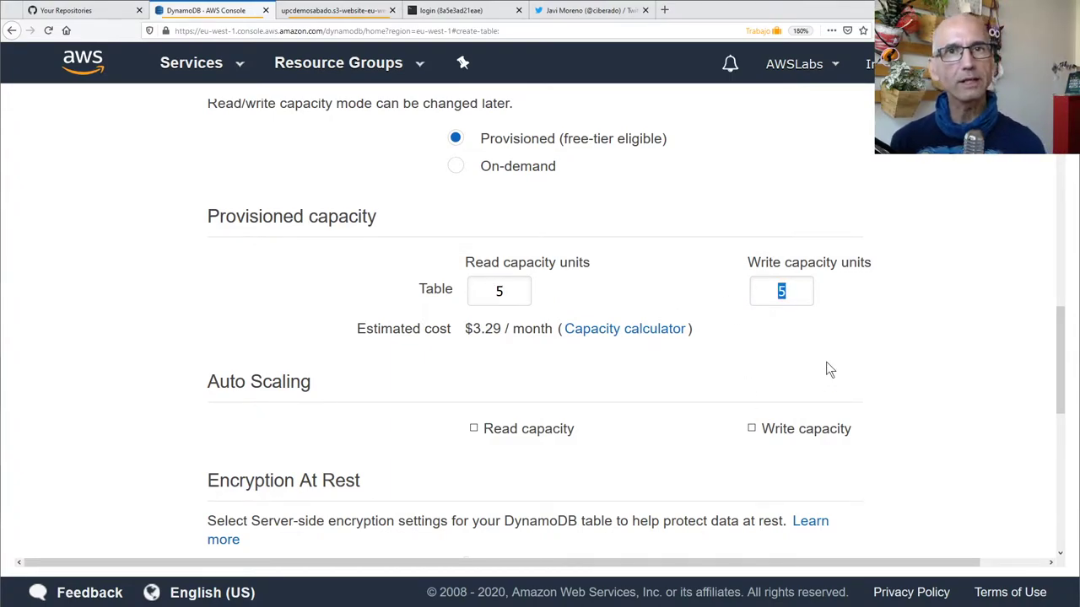
type("20000")
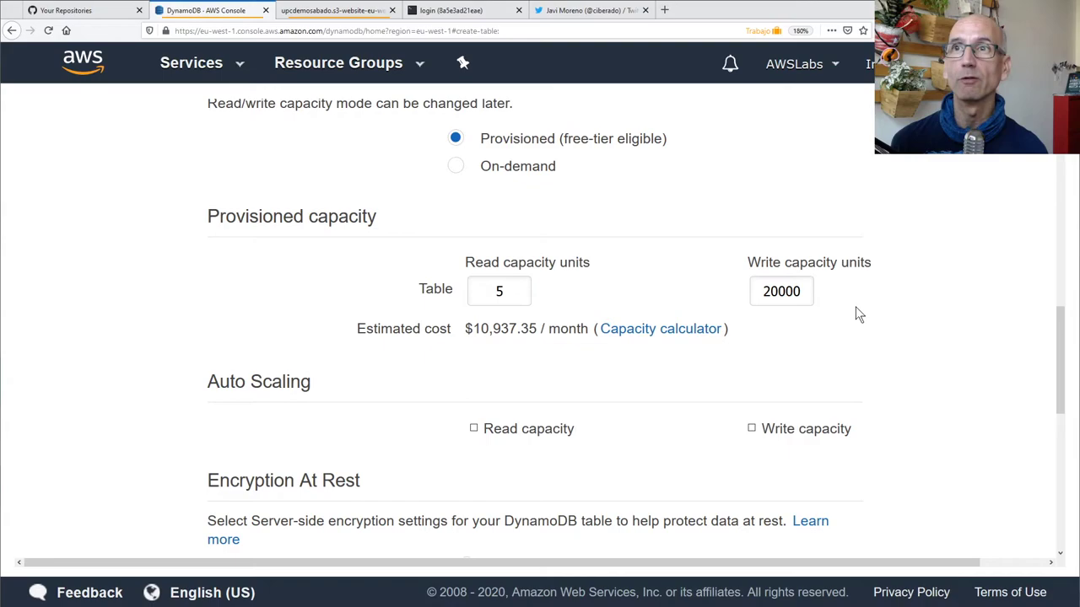
left_click_drag(465, 329, 541, 330)
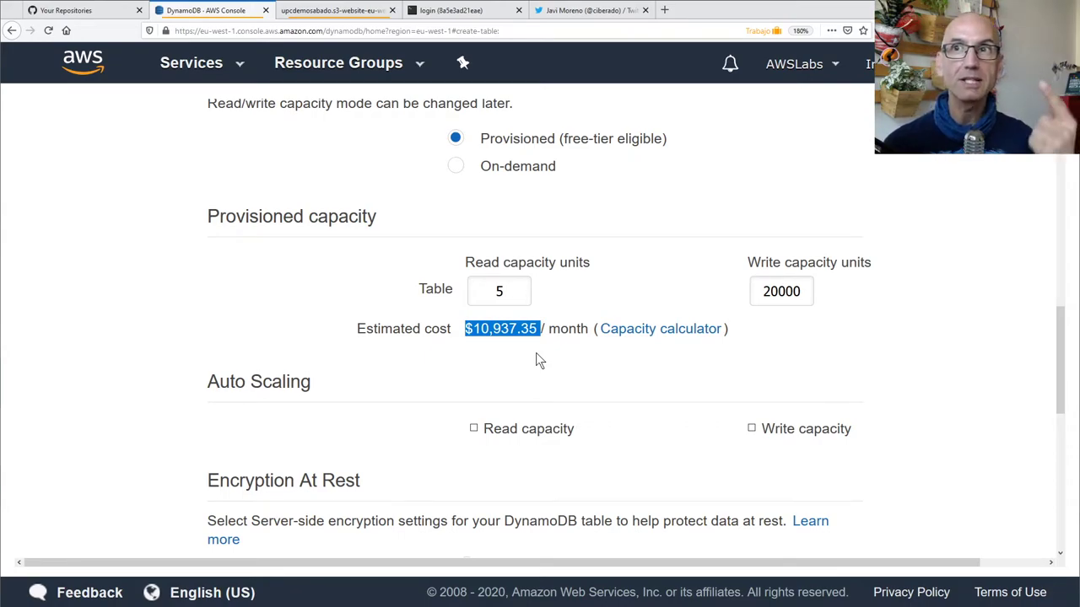
Create the table, keeping the default encryption at rest
scroll(598, 373, "down", 3)
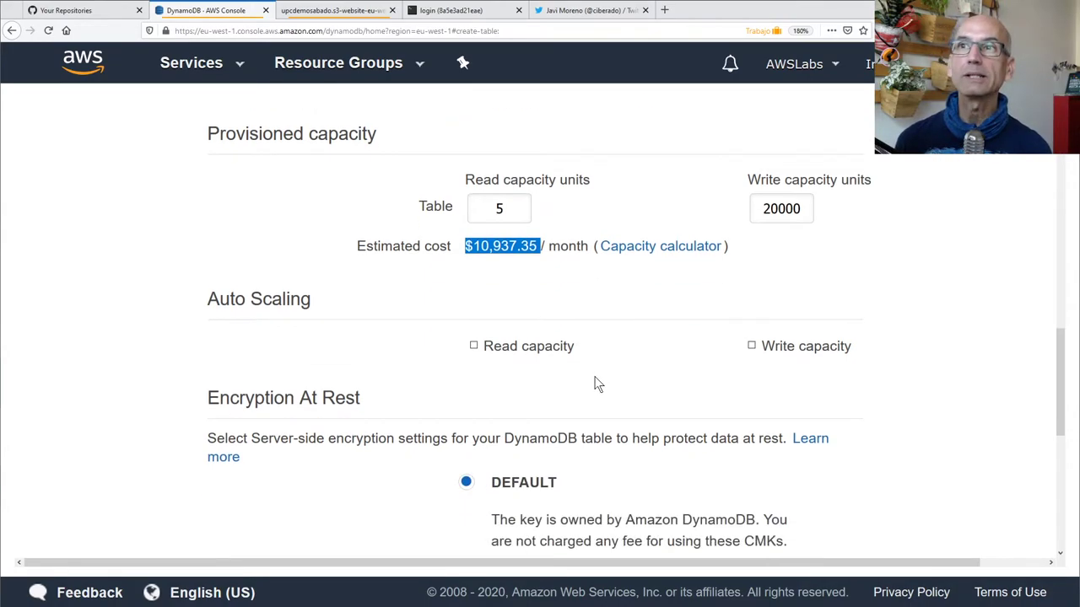
scroll(595, 378, "down", 8)
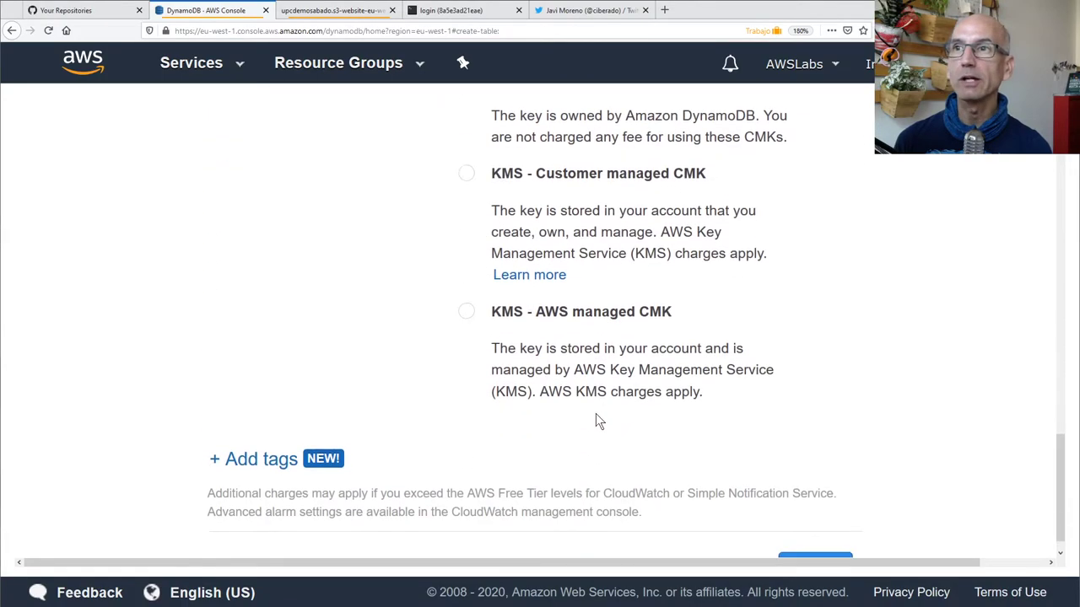
left_click(811, 543)
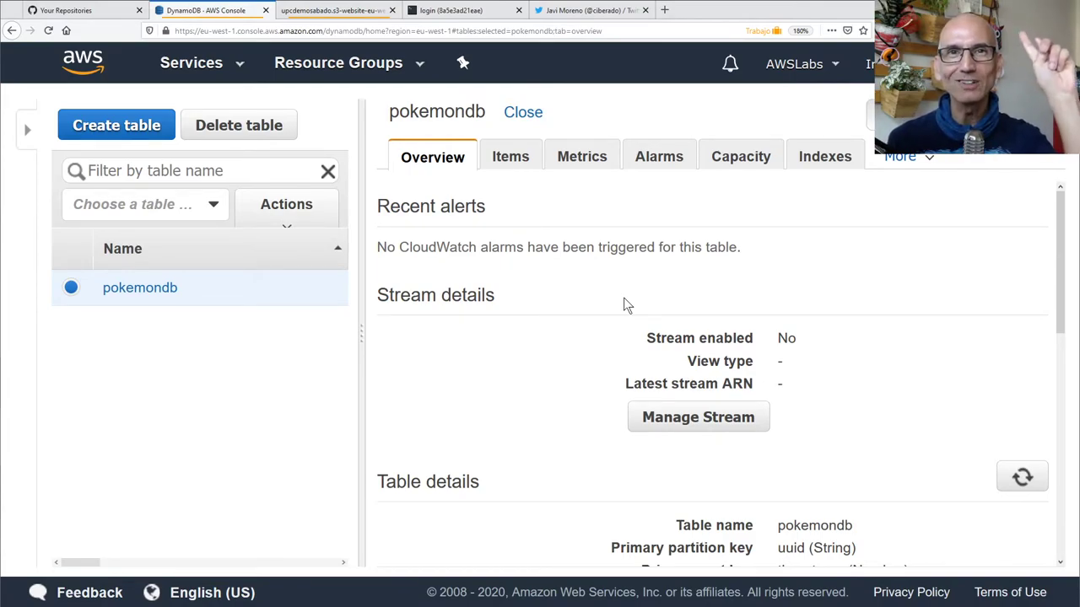
Change the pokemondb table's read/write capacity mode to On-demand and save the change
left_click(742, 166)
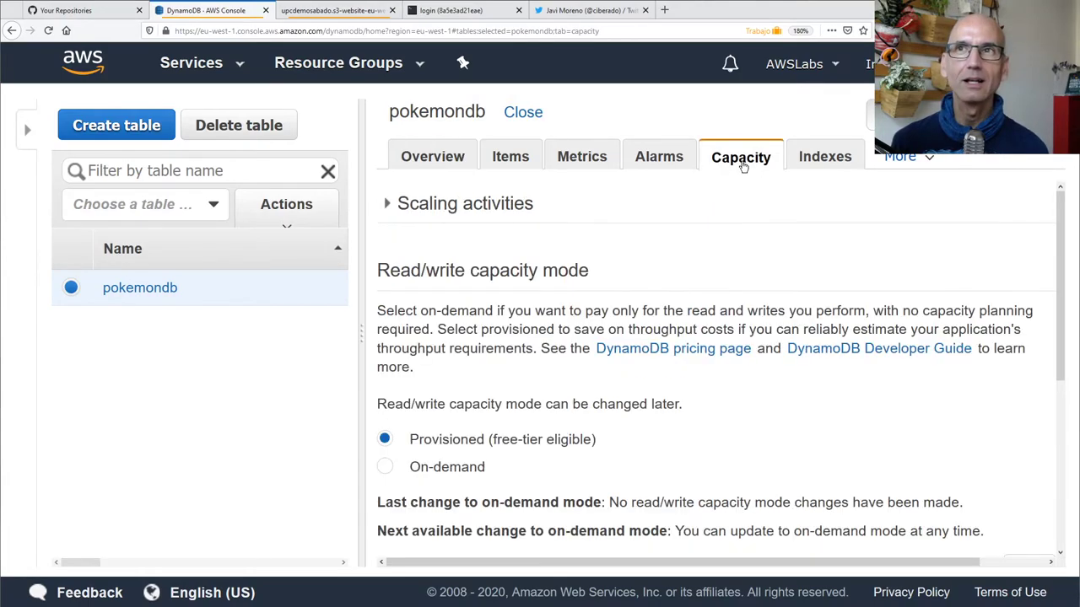
left_click(388, 468)
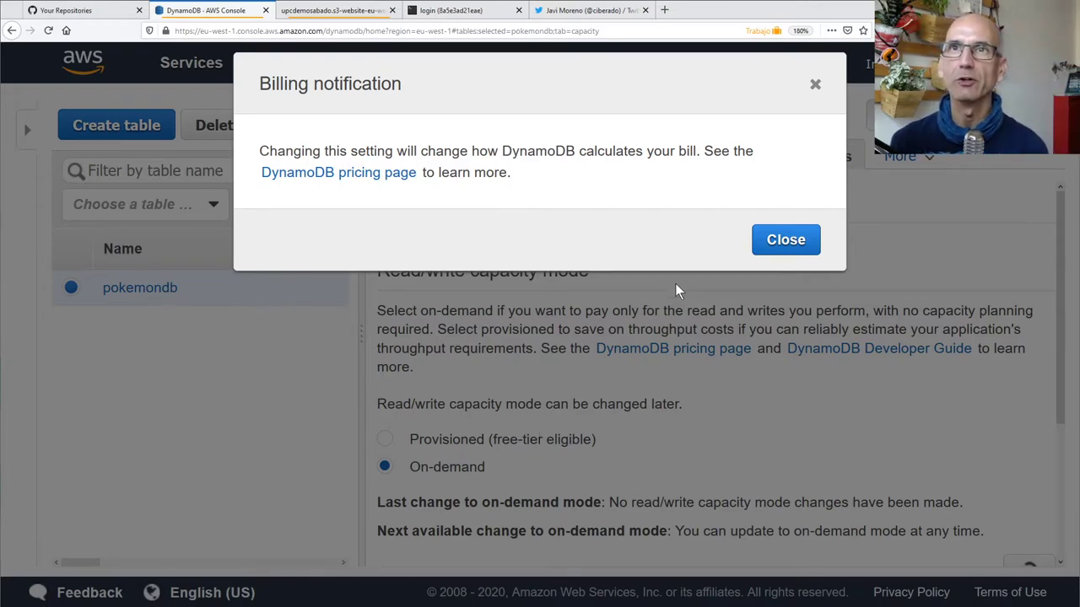
left_click(785, 240)
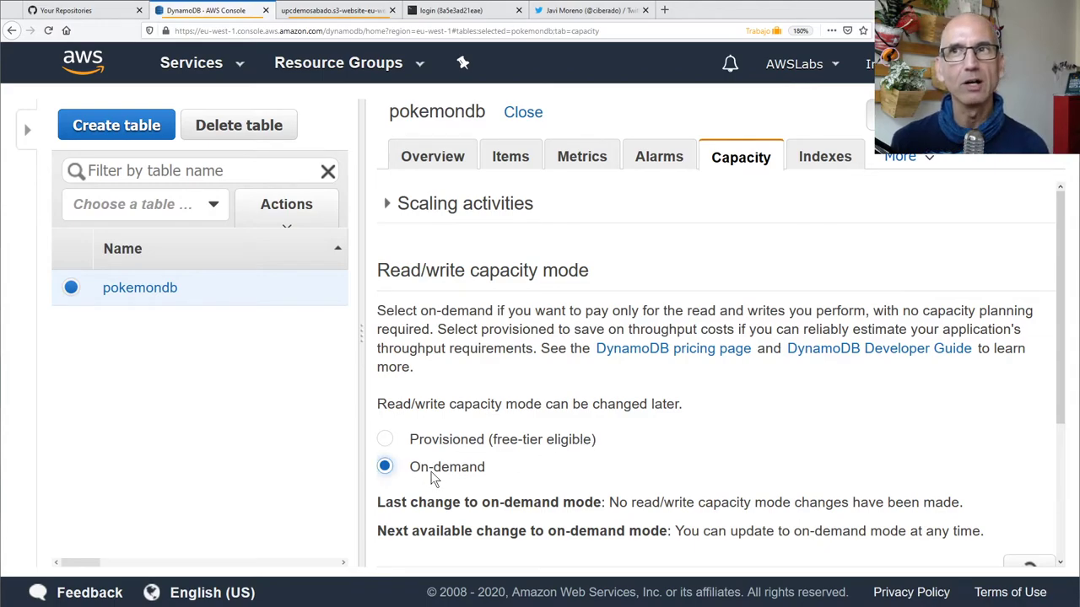
scroll(594, 442, "down", 3)
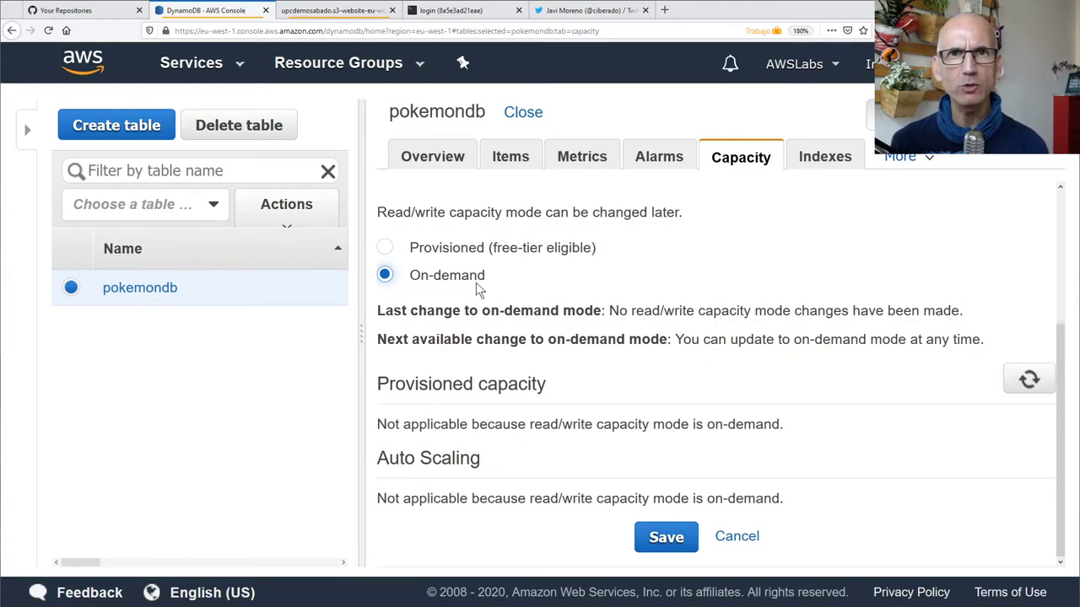
left_click(657, 542)
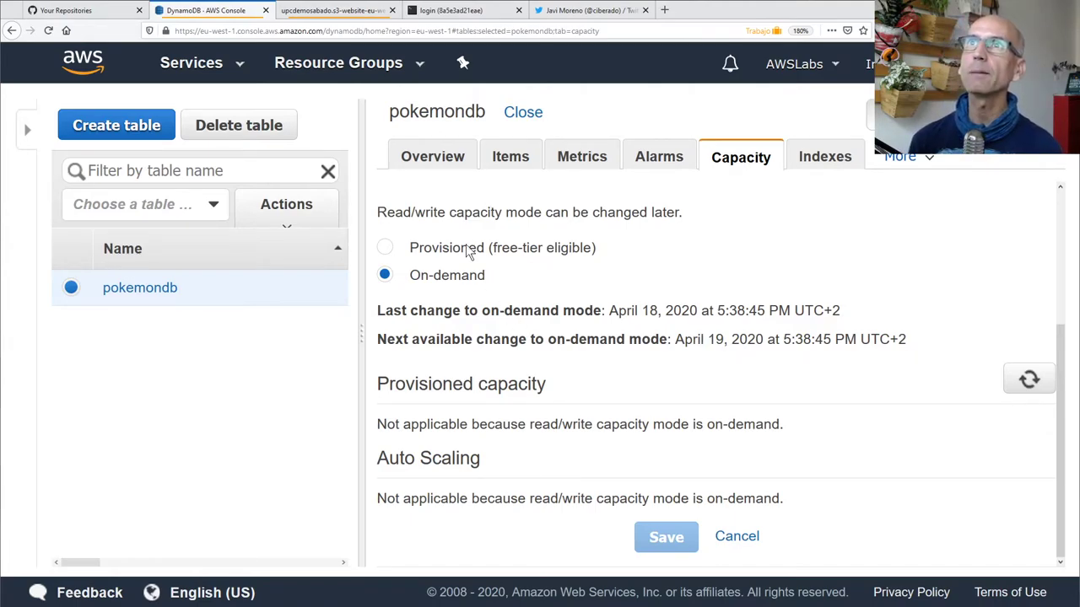
Switch to the web terminal, log in as student50 with the account password, and clear the screen
left_click(456, 11)
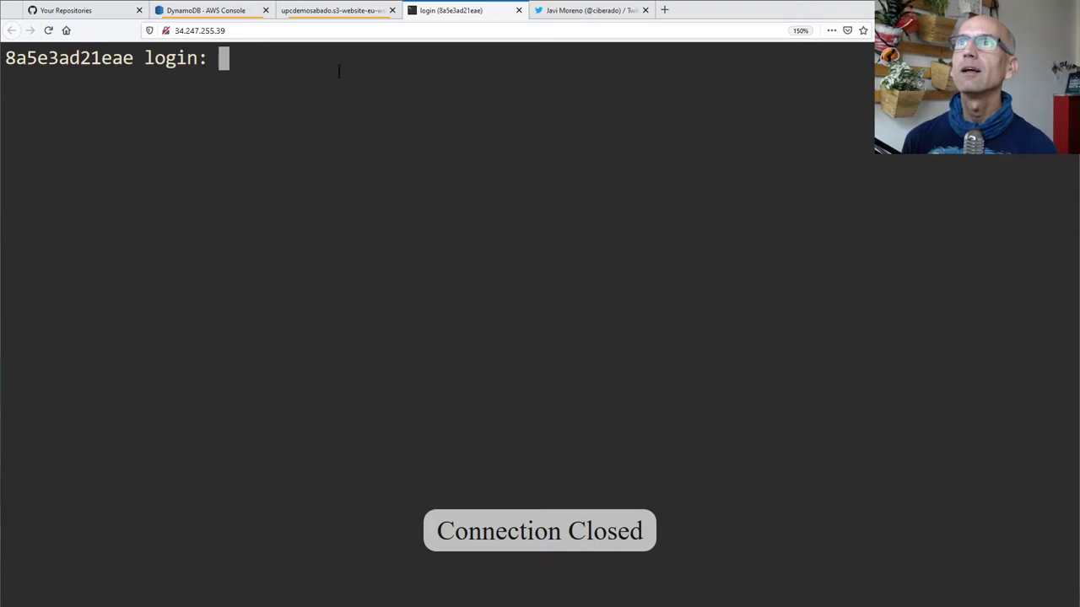
left_click(342, 30)
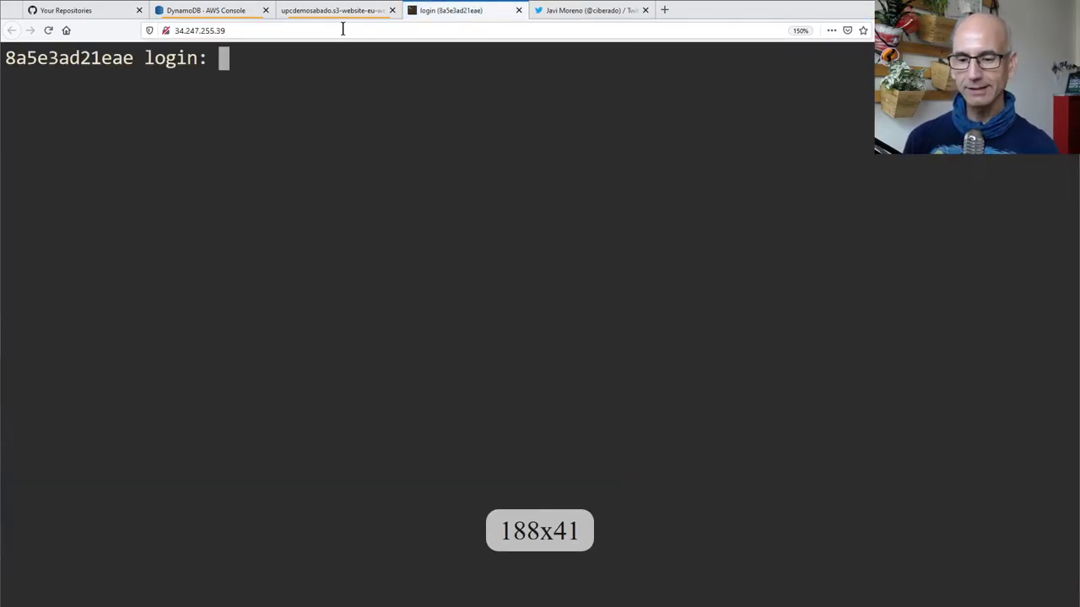
type("s")
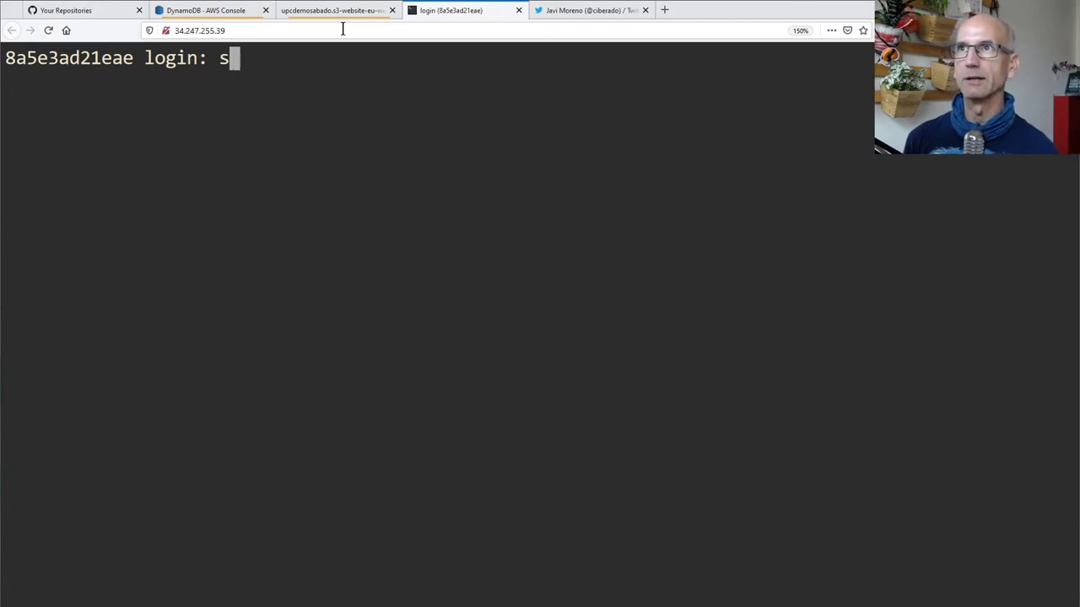
type("tudent50")
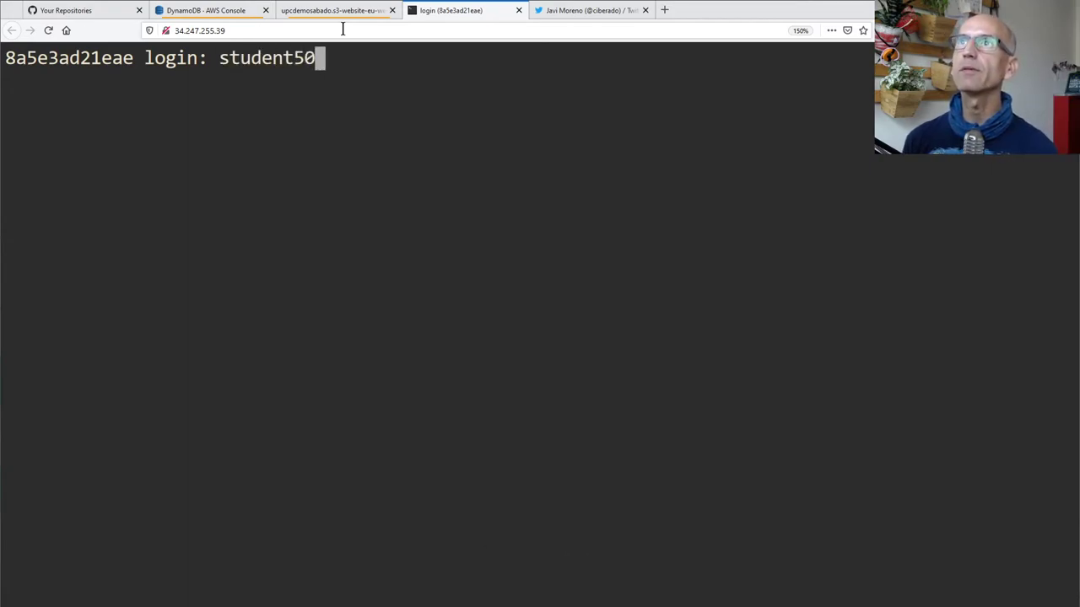
key("Return")
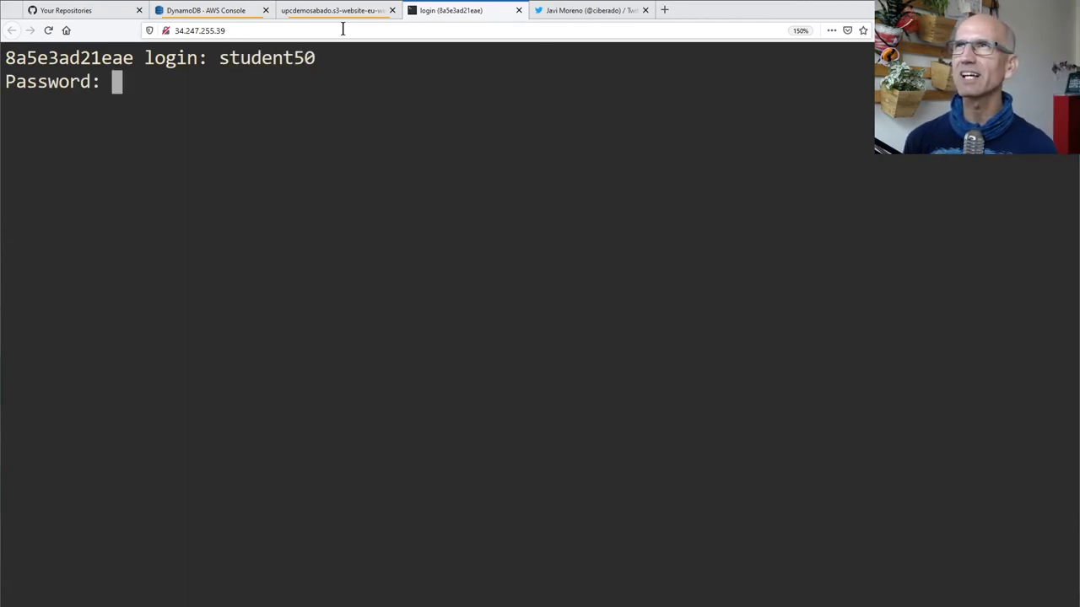
key("Return")
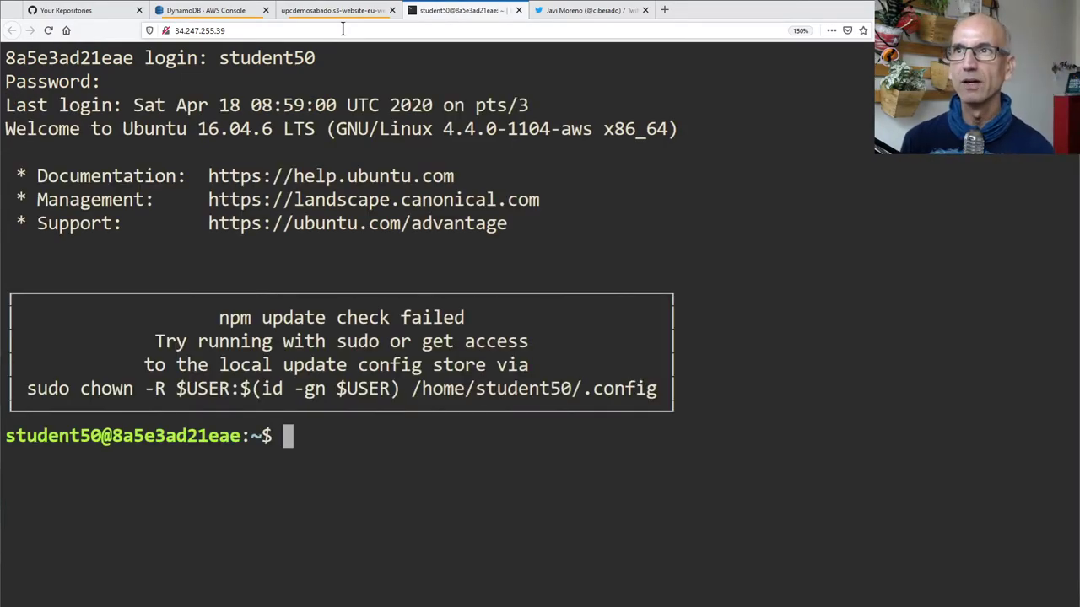
key("ctrl+l")
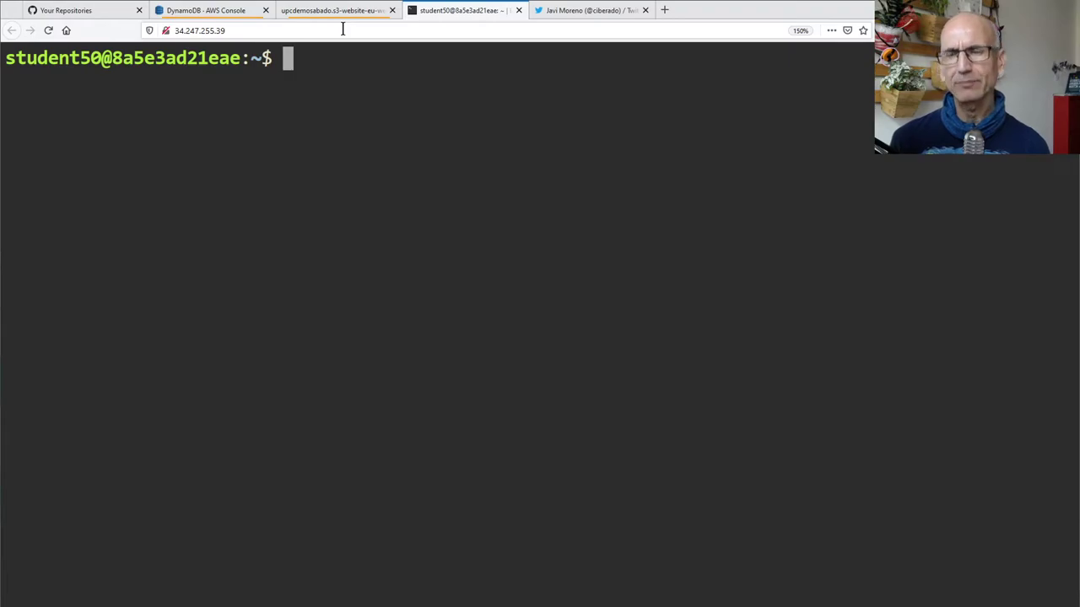
List the home directory, change to dynamodb/dynamodbdemo, and list the files in that folder
type("ls")
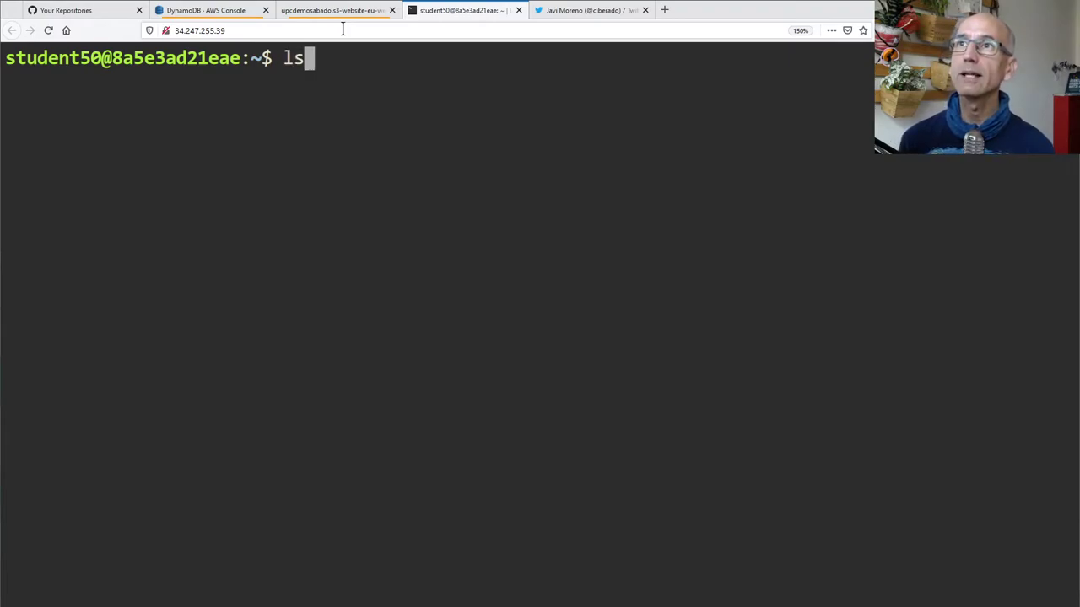
key("Return")
type("cd d")
key("Tab")
type("d")
key("Tab")
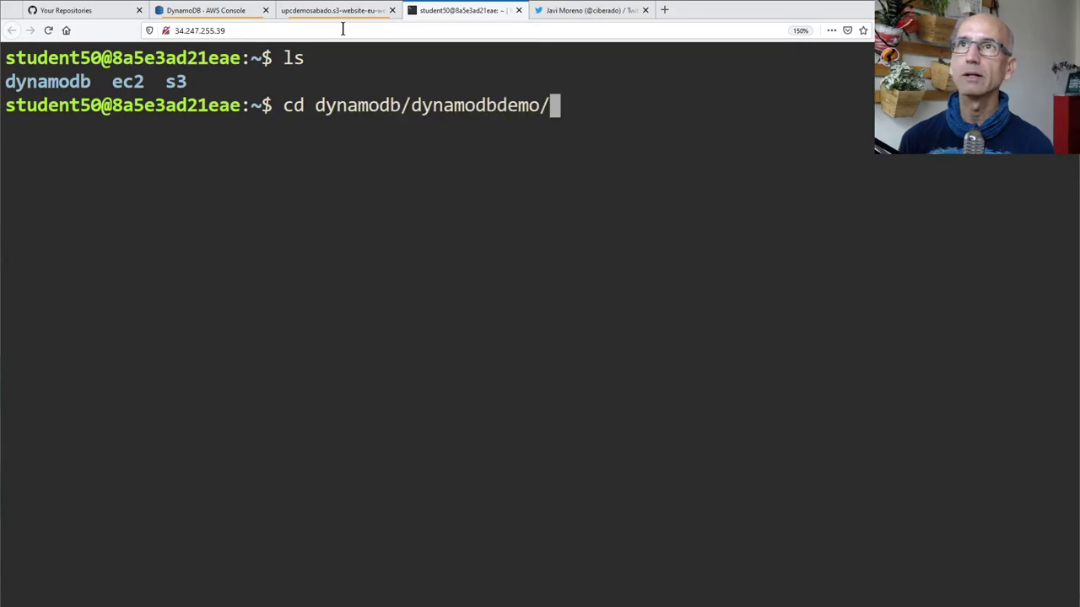
key("Return")
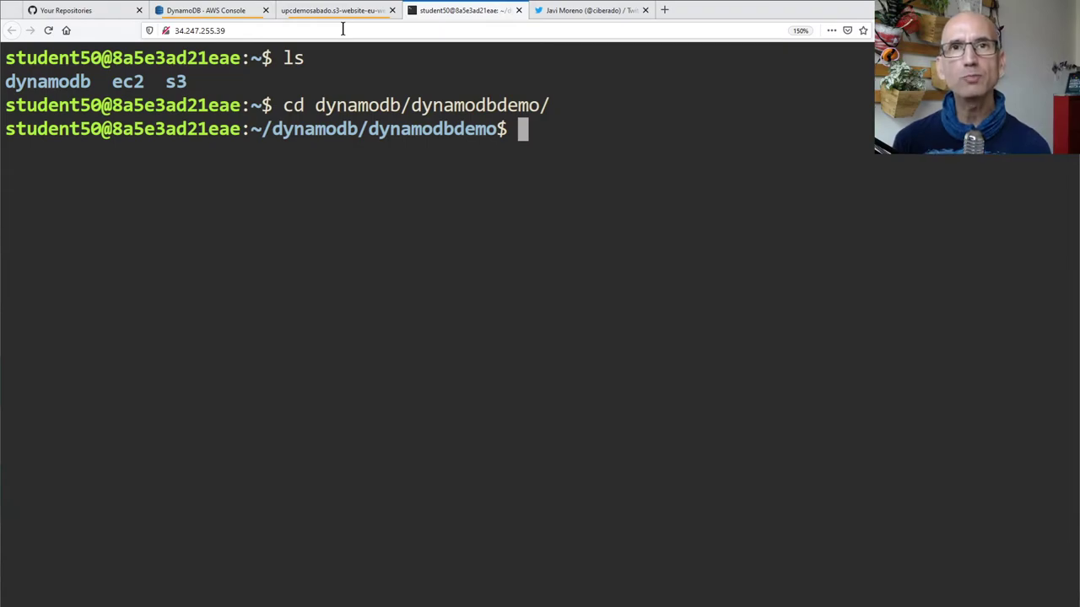
type("ls")
key("Return")
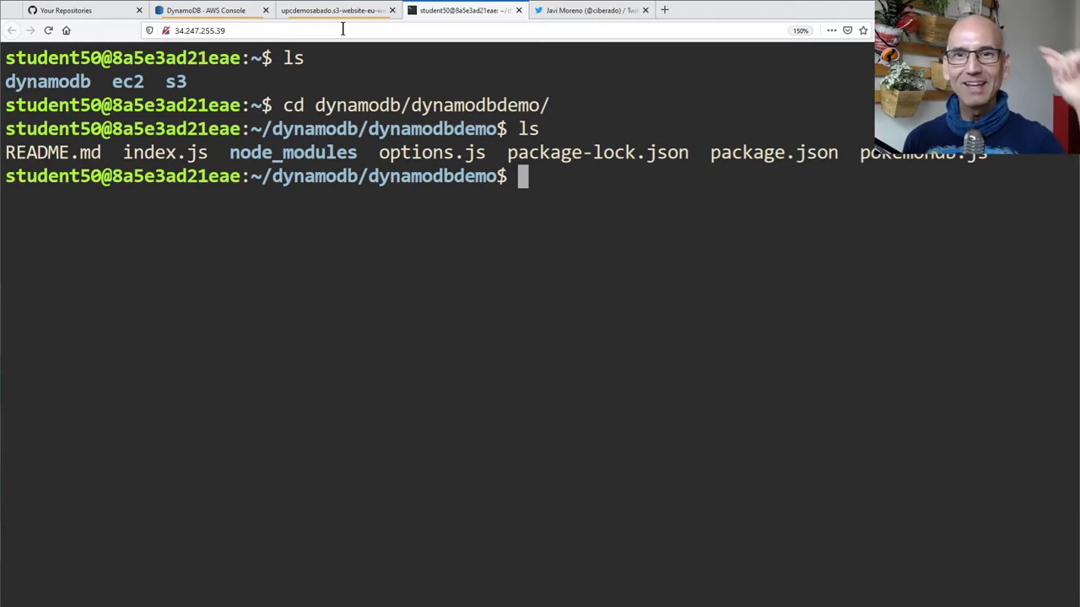
Start a tmux session and split it into two side-by-side panes with cleared screens
type("tmuxx")
key("BackSpace")
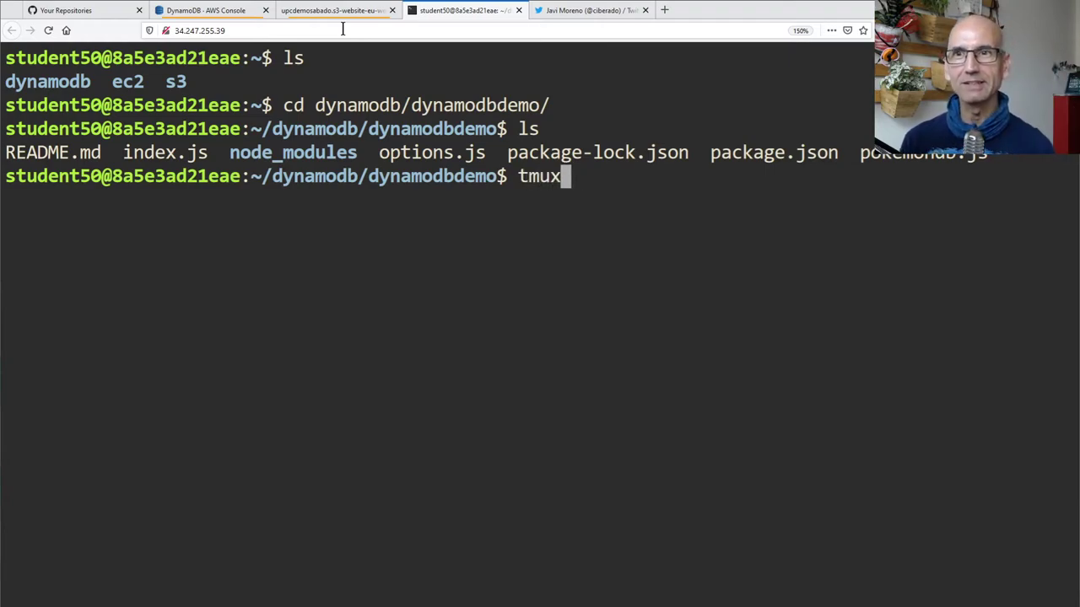
key("Return")
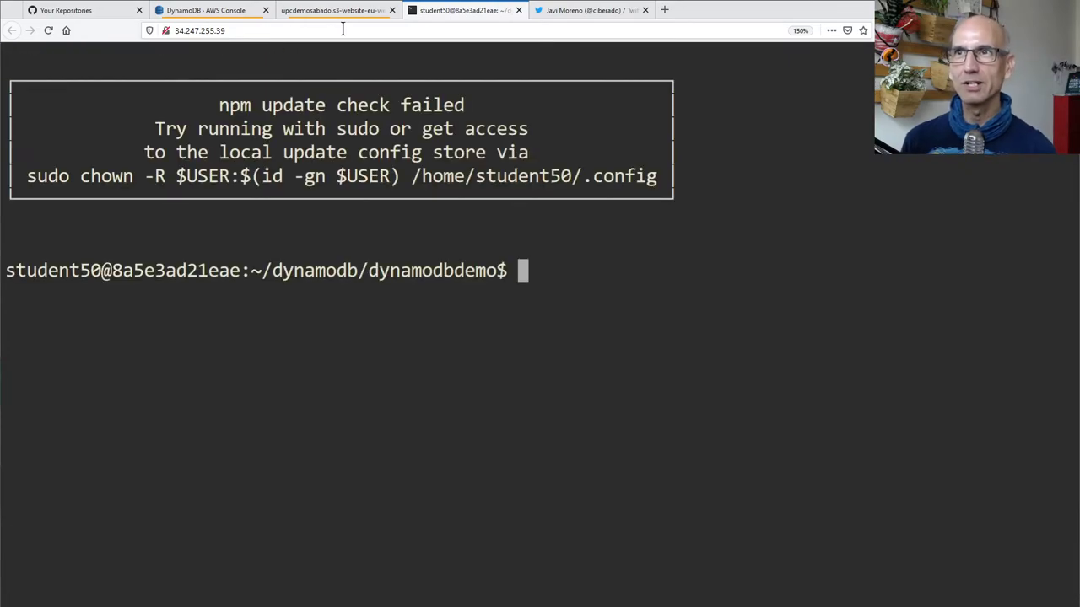
key("ctrl+l")
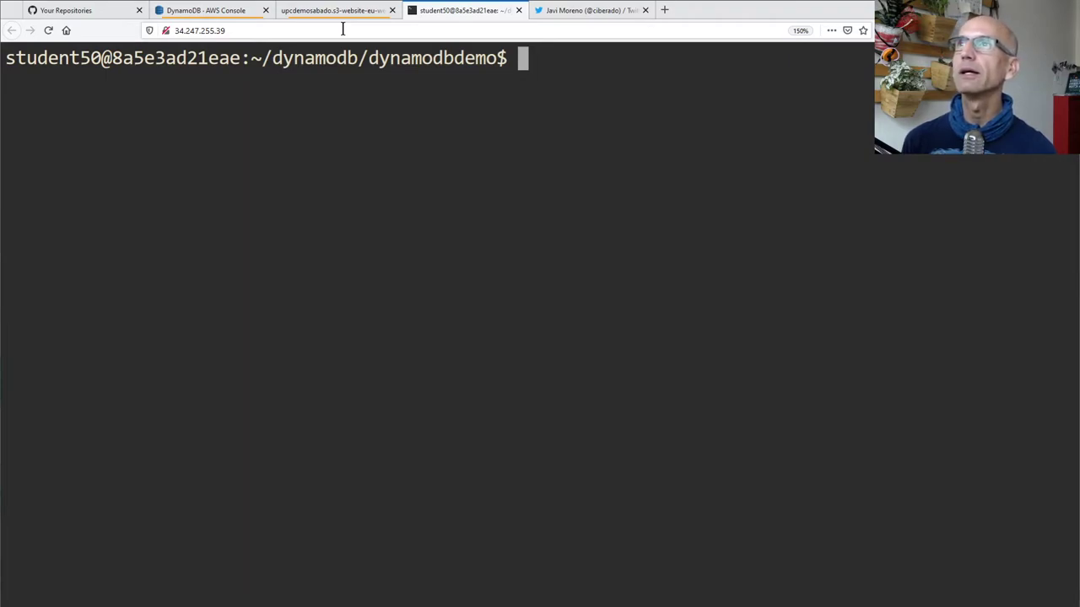
key("ctrl+b")
key("percent")
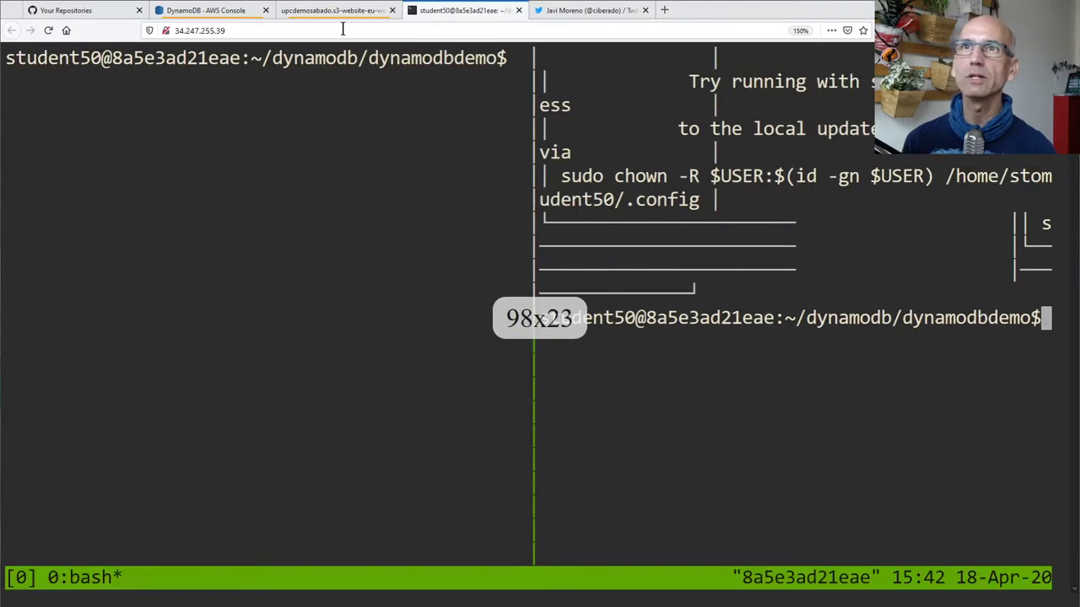
key("ctrl+l")
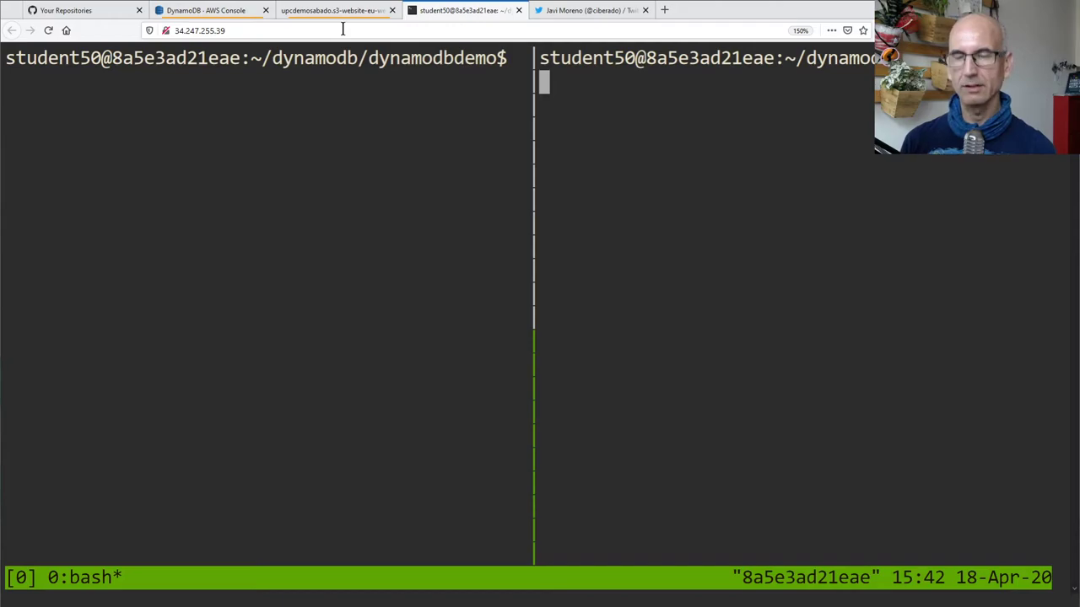
Split the left-hand tmux pane into upper and lower panes, clear the new one, and make the upper-left pane active
key("ctrl+b")
key("Left")
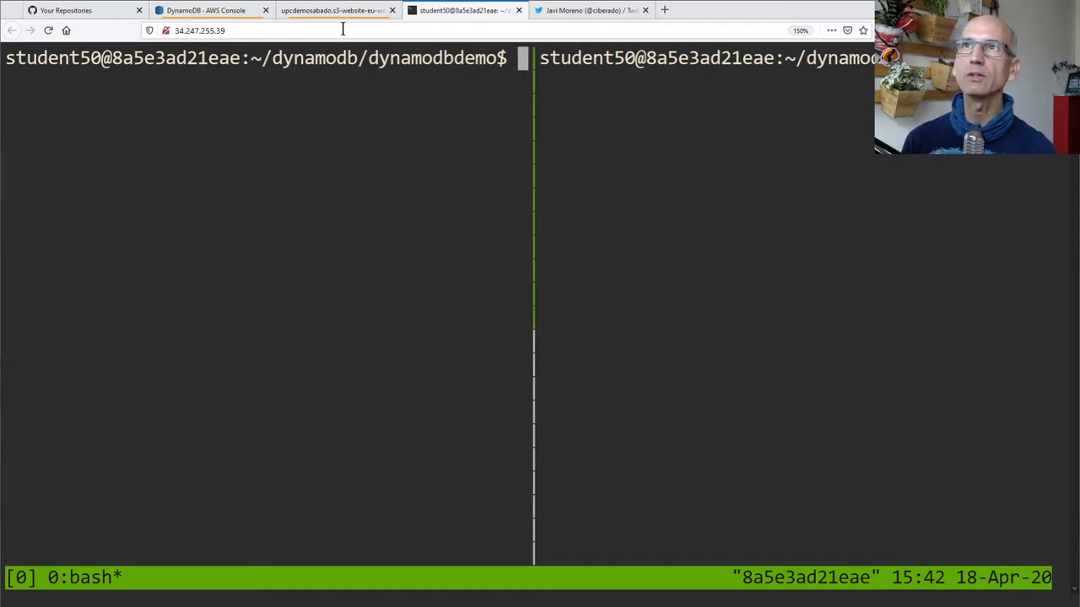
key("ctrl+b")
key("quotedbl")
key("ctrl+l")
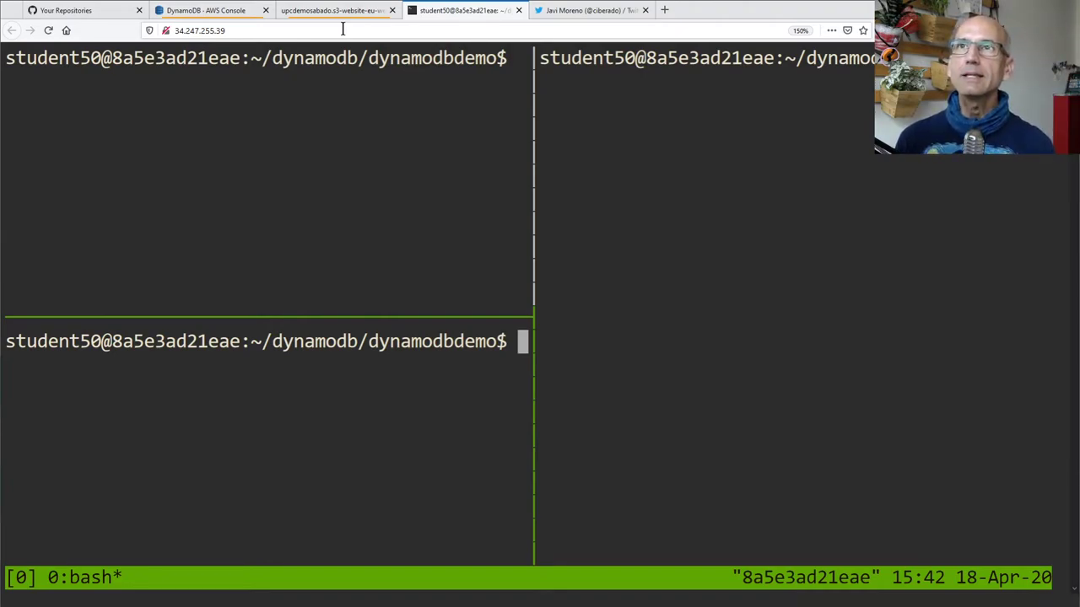
key("ctrl+b")
key("Right")
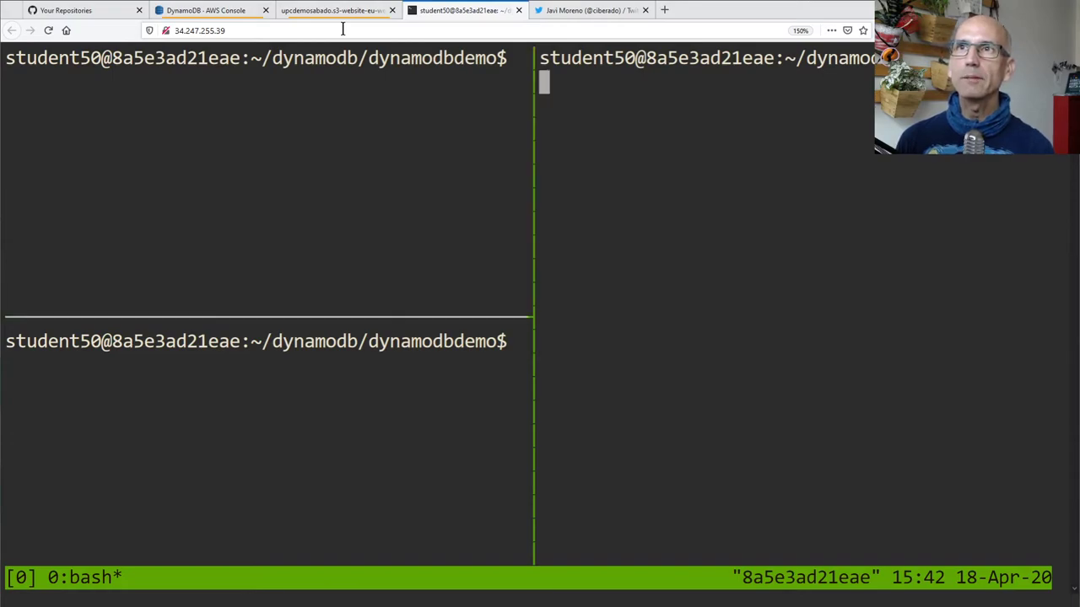
key("ctrl+b")
key("Left")
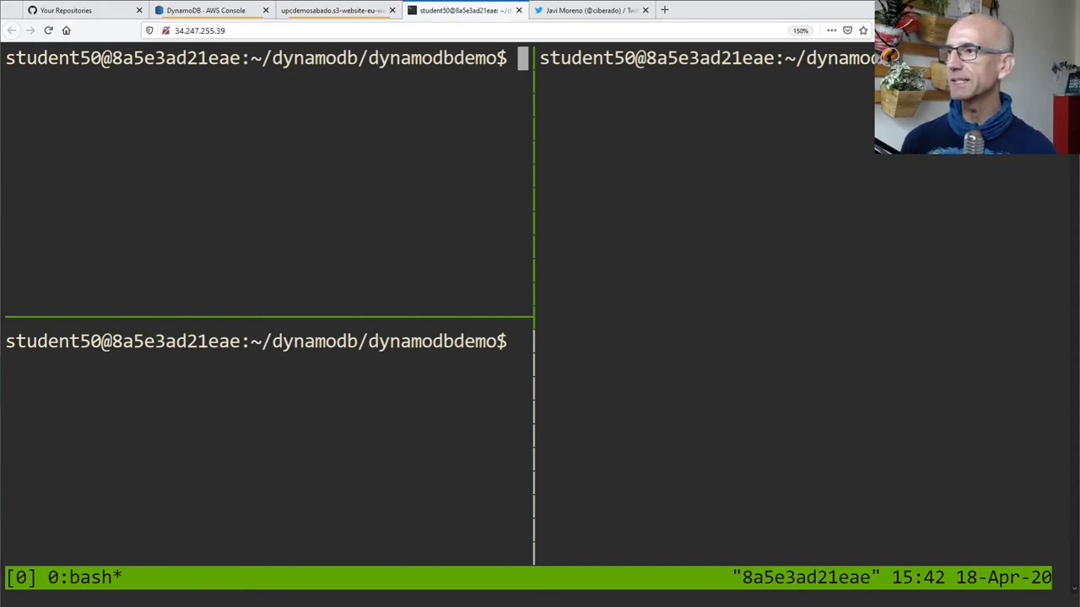
left_click(303, 234)
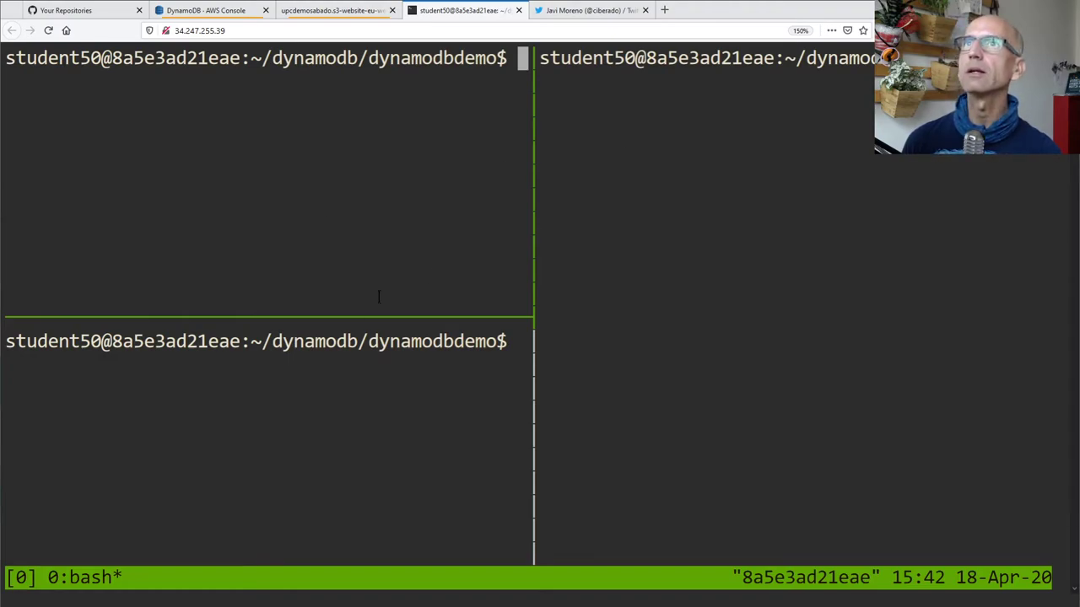
key("Return")
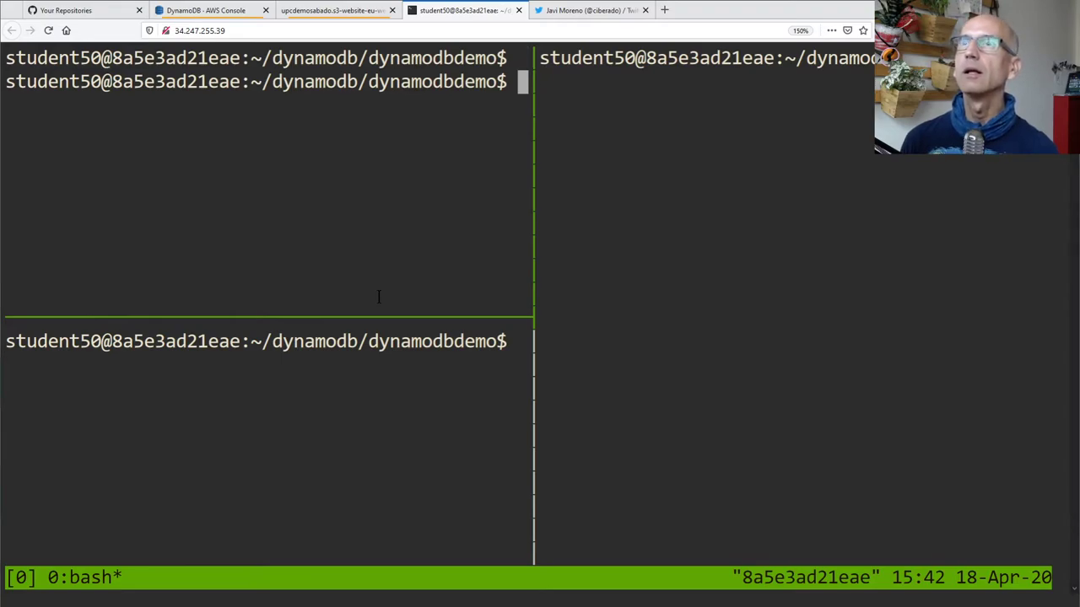
key("Up")
key("Up")
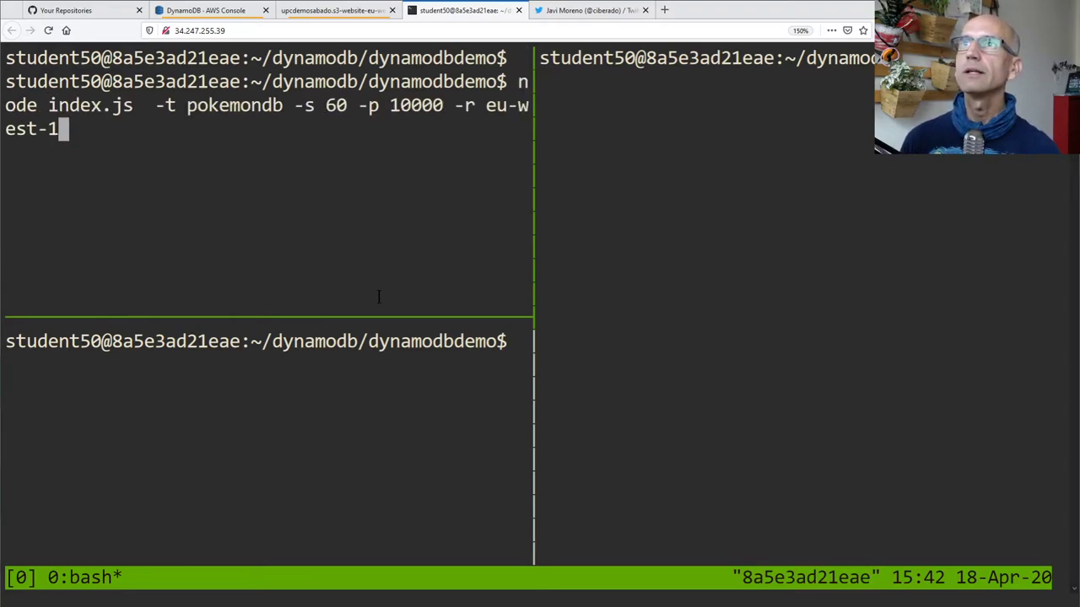
key("ctrl+c")
key("ctrl+l")
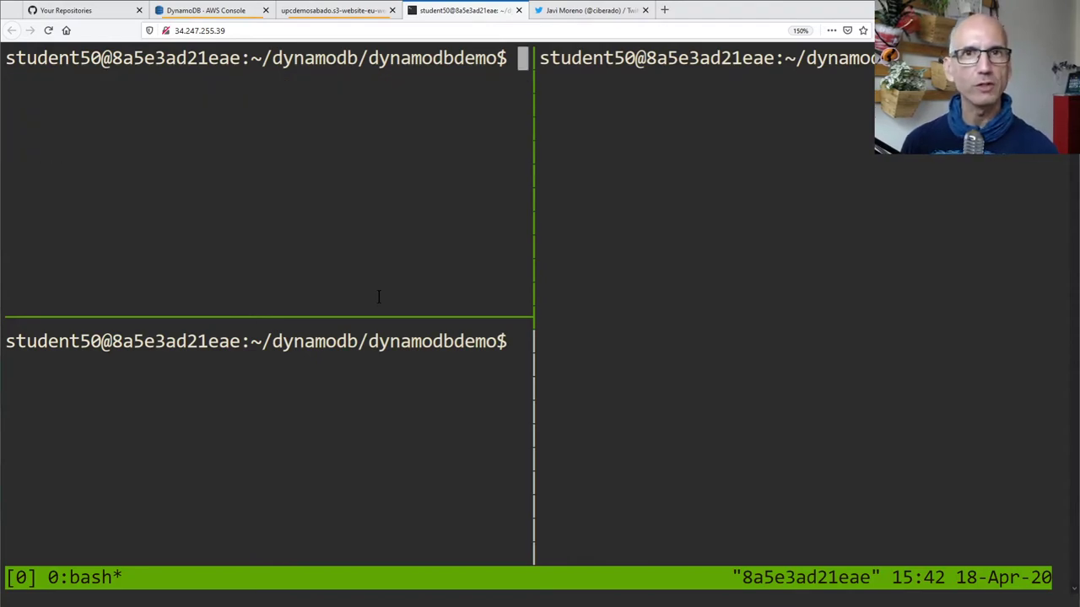
Try to add a new line and > to the bash prompt with the unquoted assignment PS1=$PS1\n>
type("PS1=")
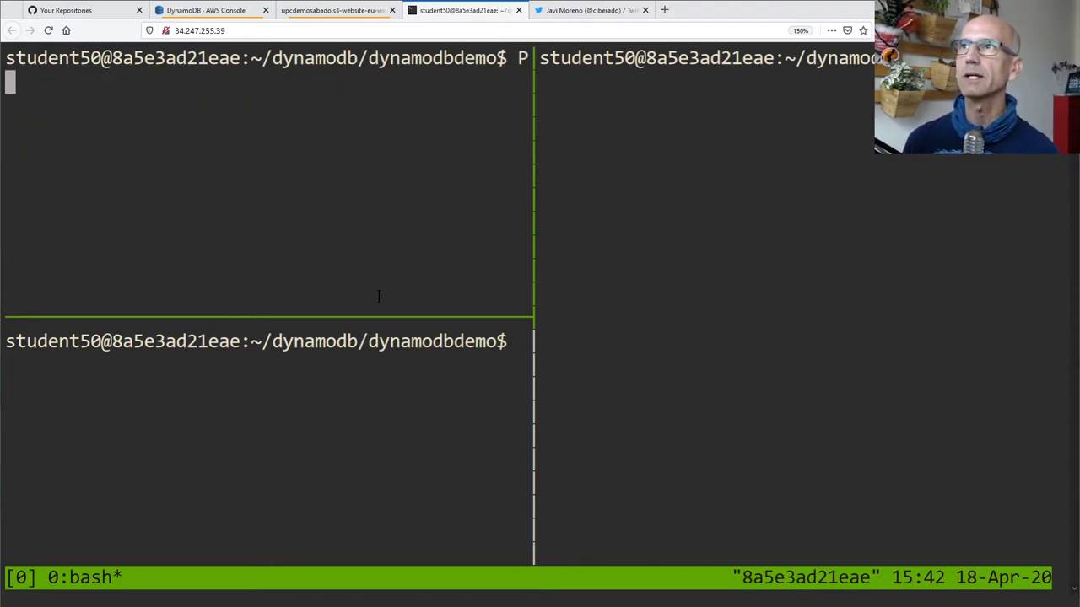
type("$PS1")
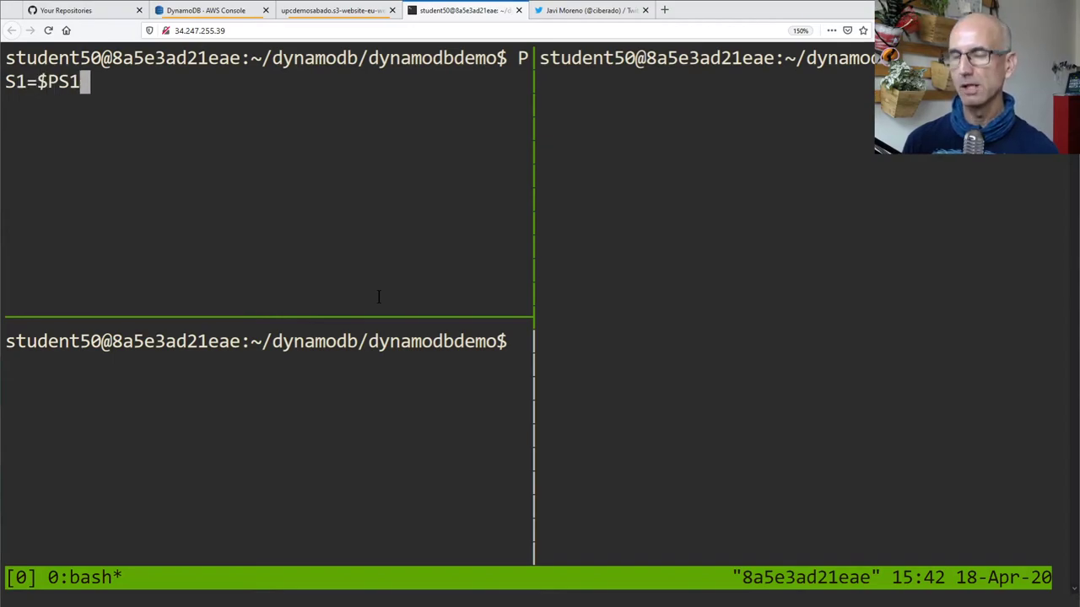
type("\\n>")
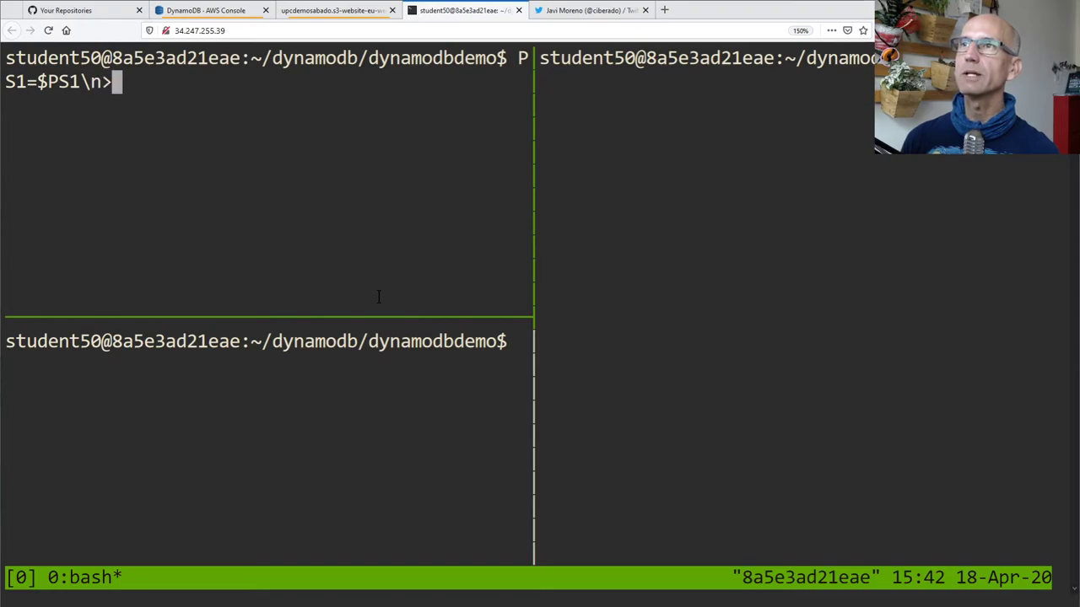
key("Return")
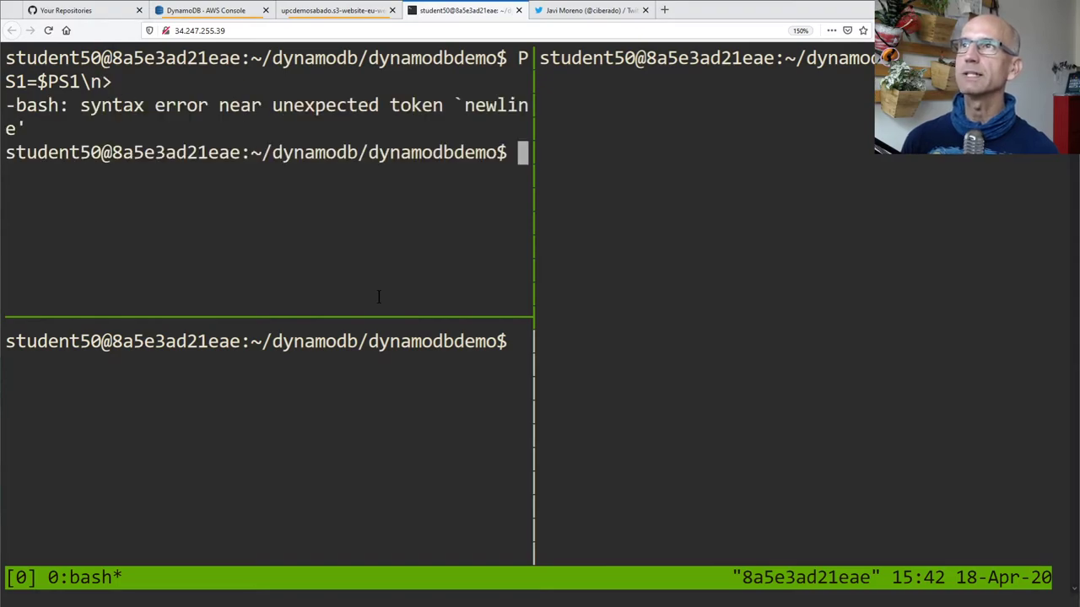
key("Up")
key("Home")
key("Right")
key("Right")
key("Right")
key("Right")
key("Right")
key("Right")
key("Right")
key("Right")
key("Right")
key("Right")
key("Right")
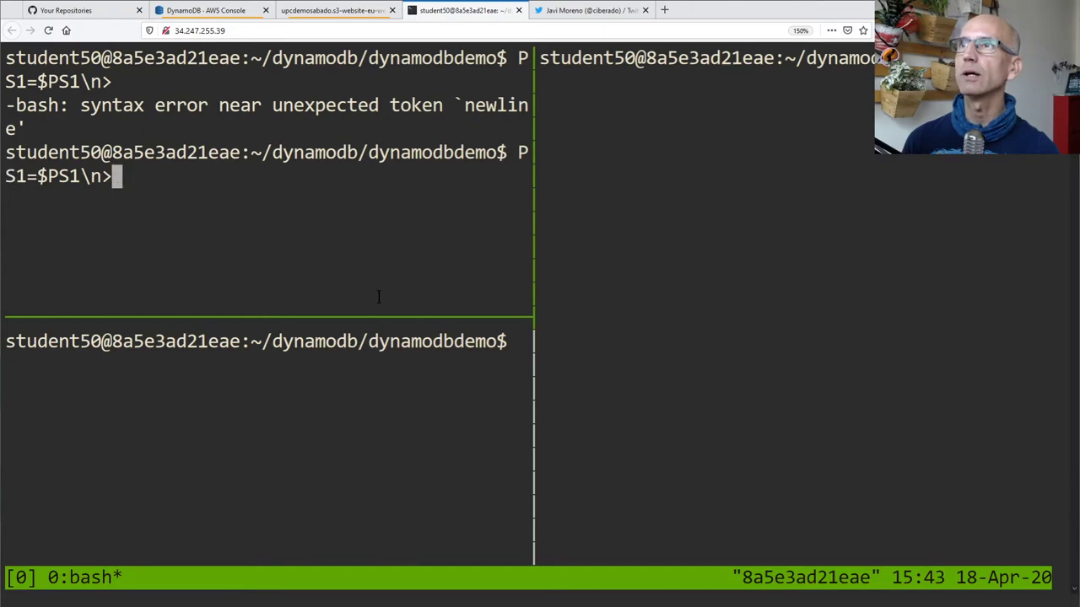
key("Return")
Set the upper-left pane's prompt with the quoted assignment PS1="$PS1\n>" and clear the pane
key("Up")
type("\"")
key("Left")
key("Left")
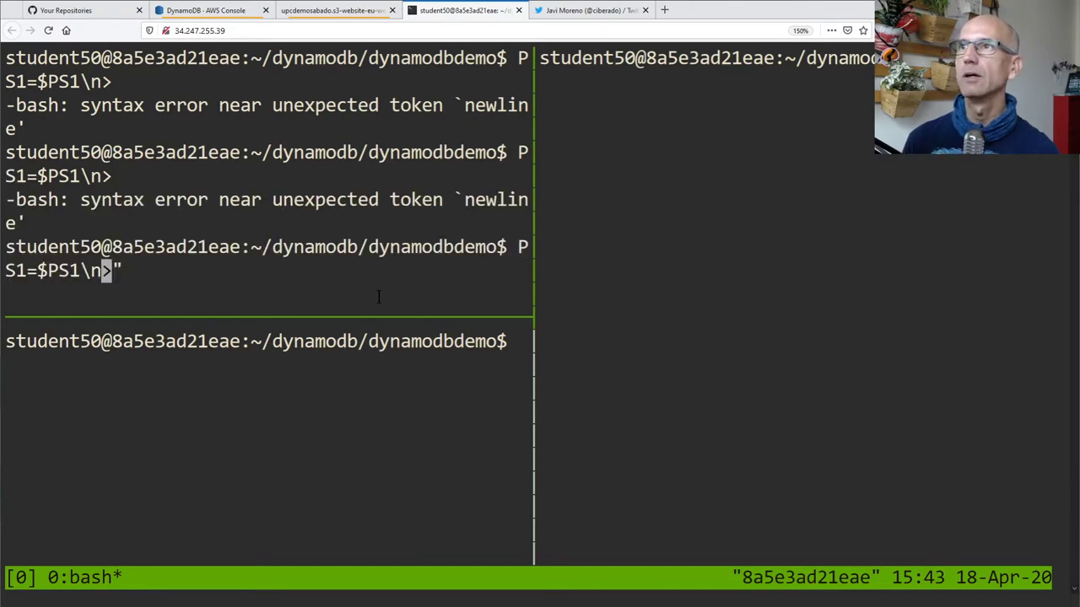
key("Left")
key("Left")
key("Left")
key("Left")
key("Left")
key("Left")
type("\"")
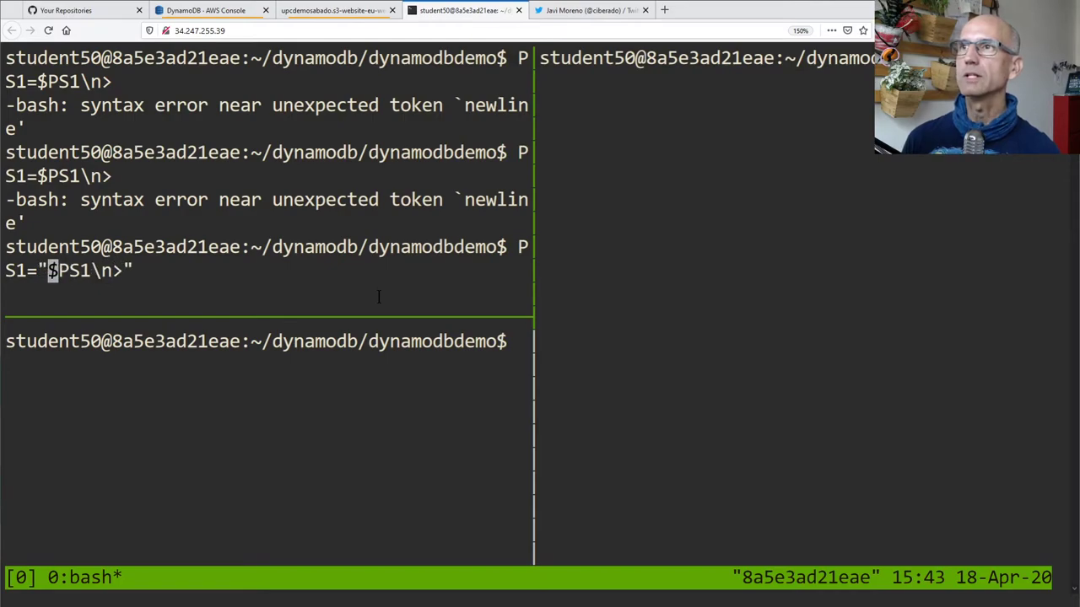
key("Return")
key("ctrl+l")
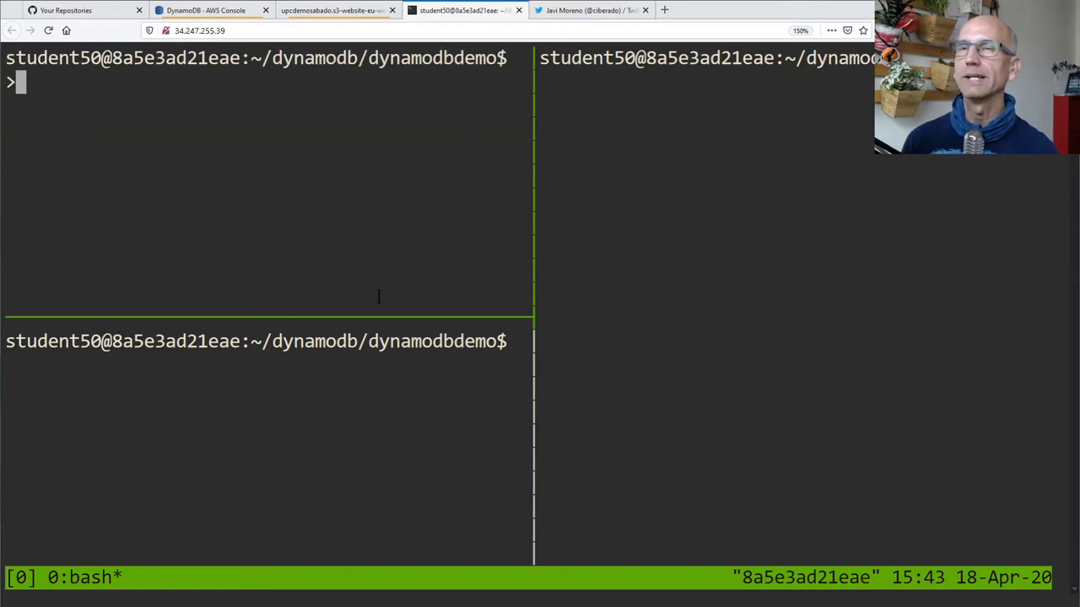
Recall node index.js -t pokemondb -s 60 -p 10000 -r eu-west-1 in the upper-left pane, review its parameters, and run it
key("ctrl+minus")
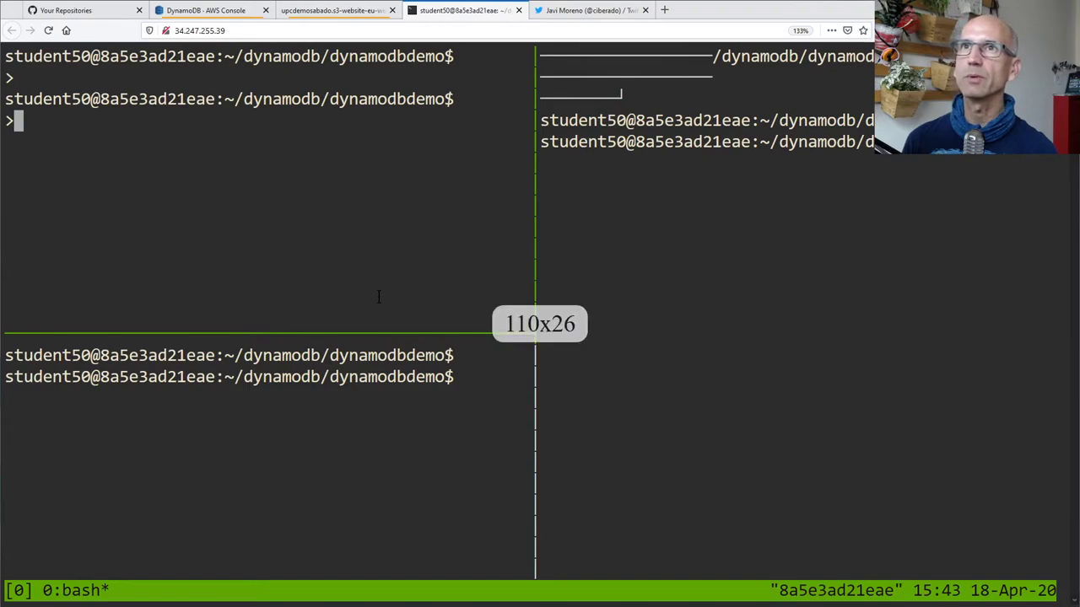
key("ctrl+l")
key("Up")
key("Up")
key("Up")
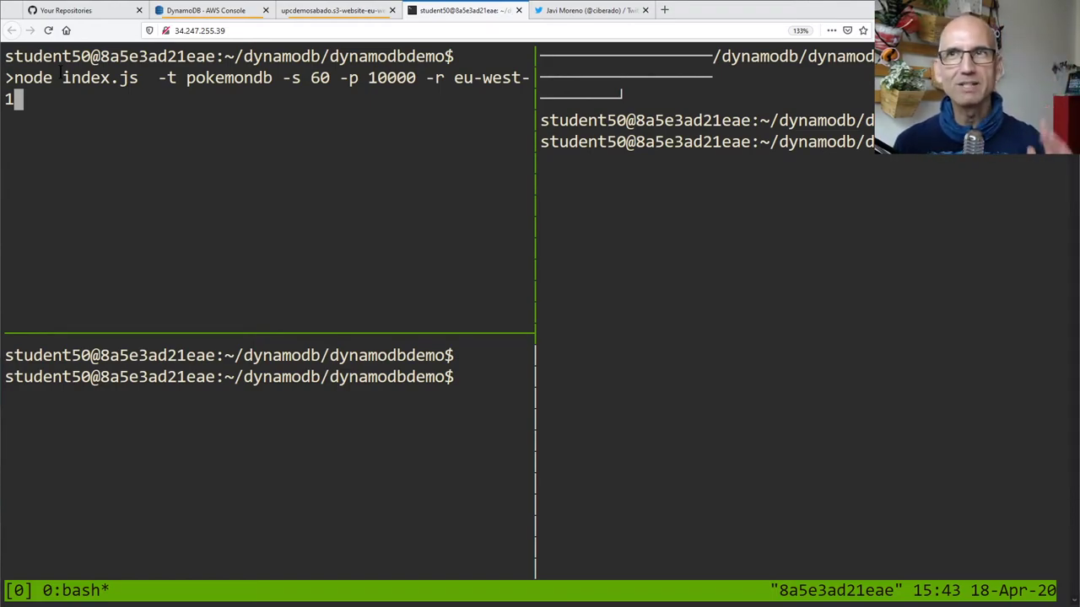
left_click_drag(61, 77, 133, 80)
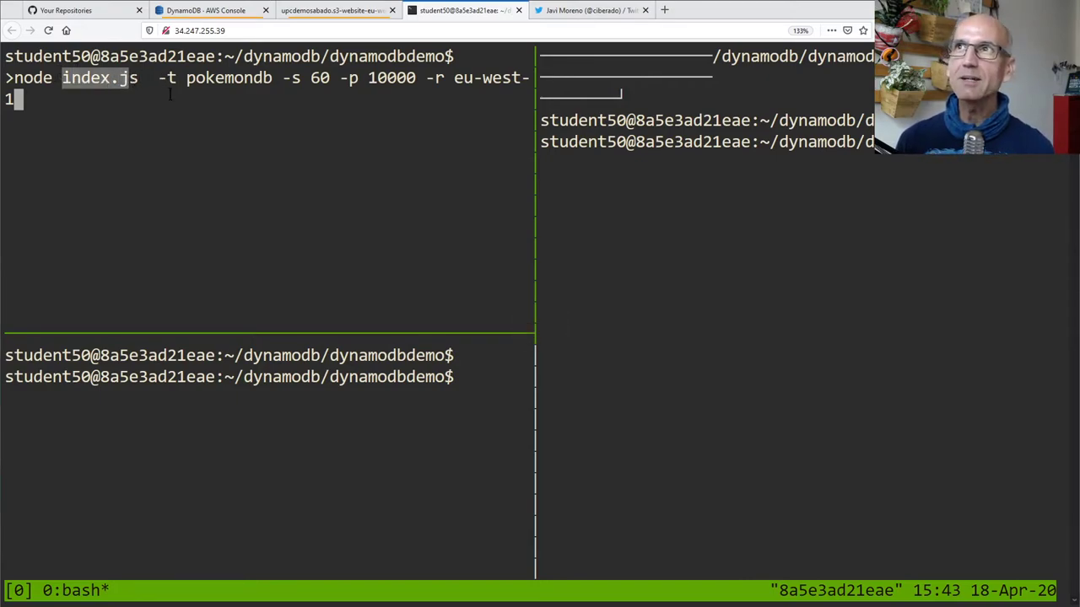
left_click(161, 85)
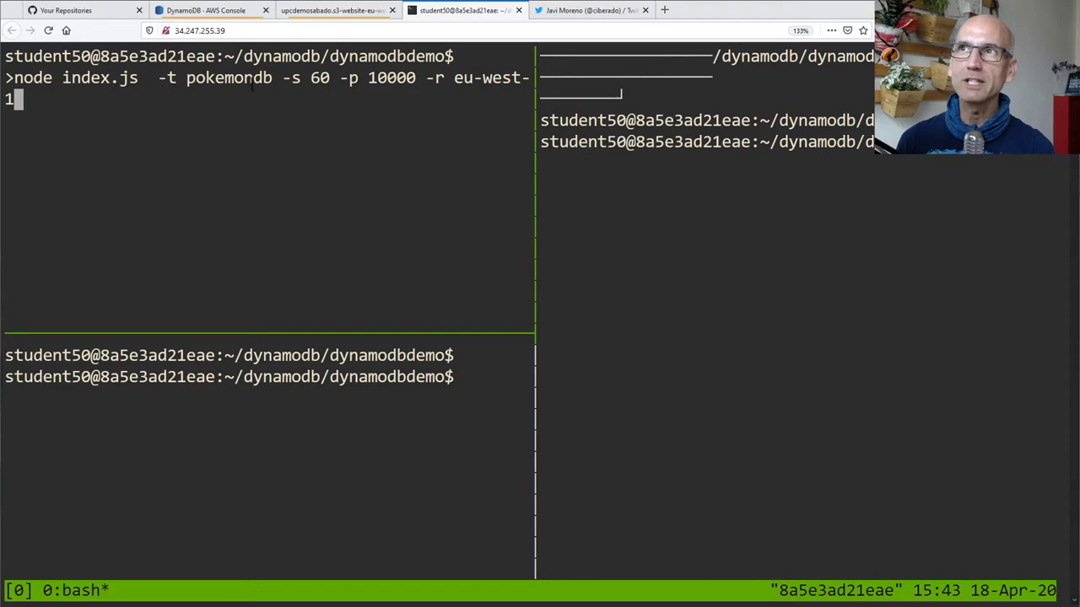
left_click_drag(282, 78, 191, 77)
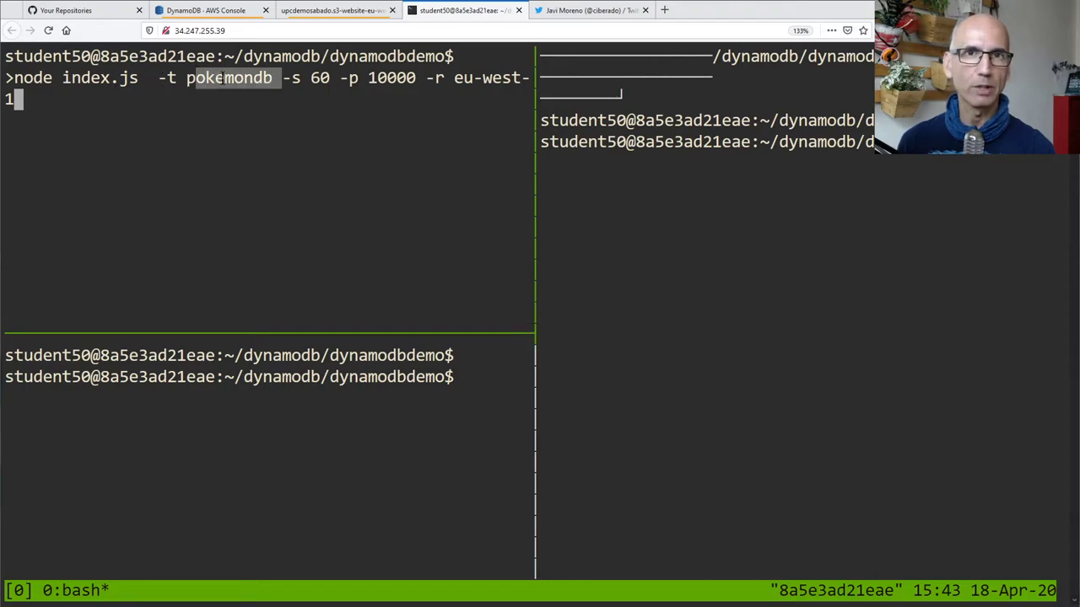
left_click(278, 81)
left_click_drag(286, 78, 423, 81)
left_click(339, 78)
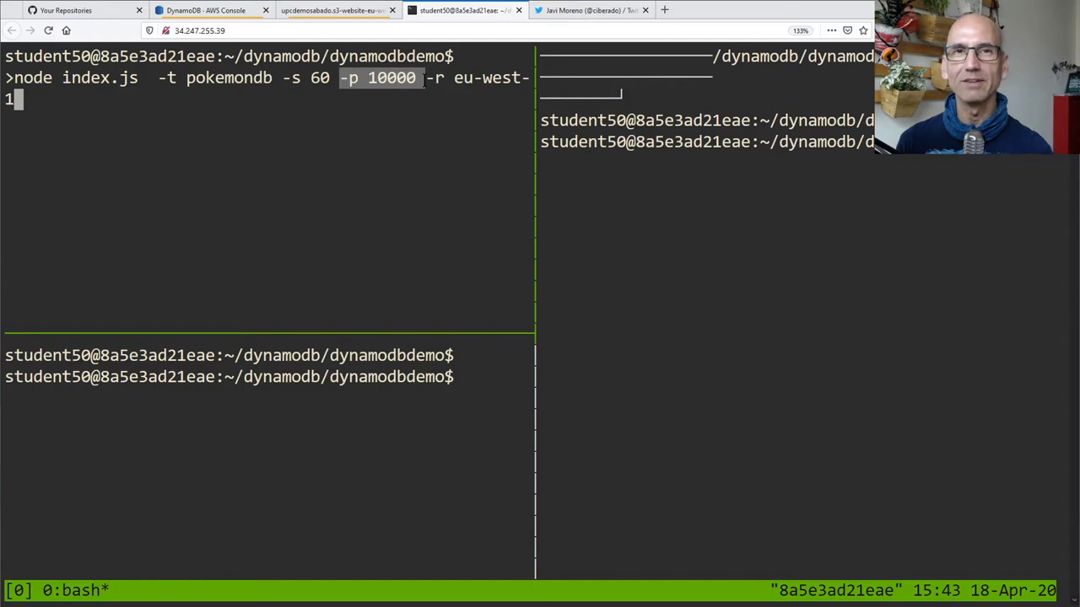
left_click(503, 94)
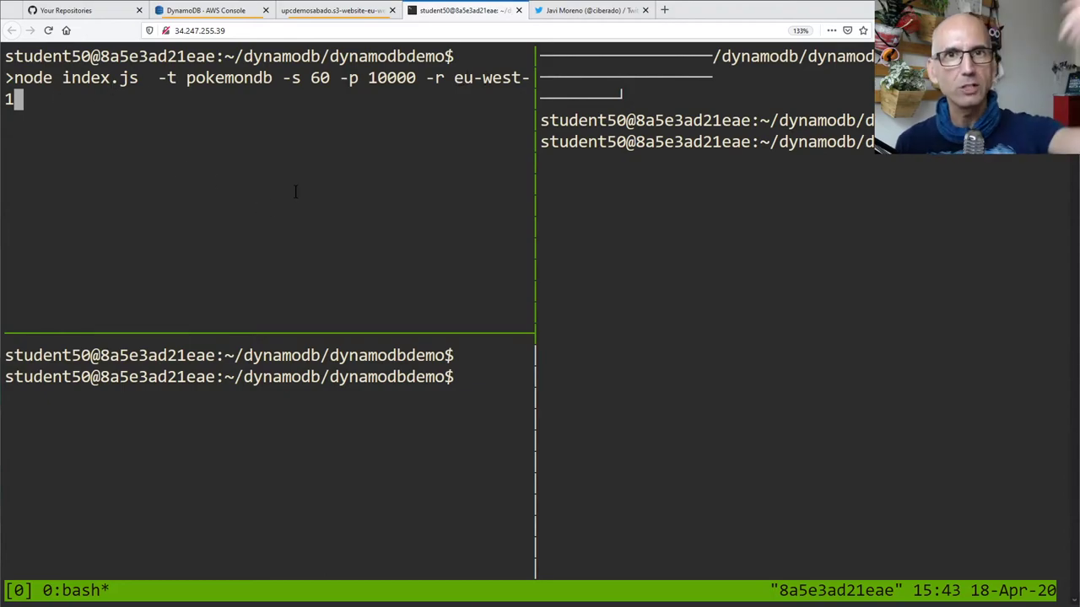
key("Return")
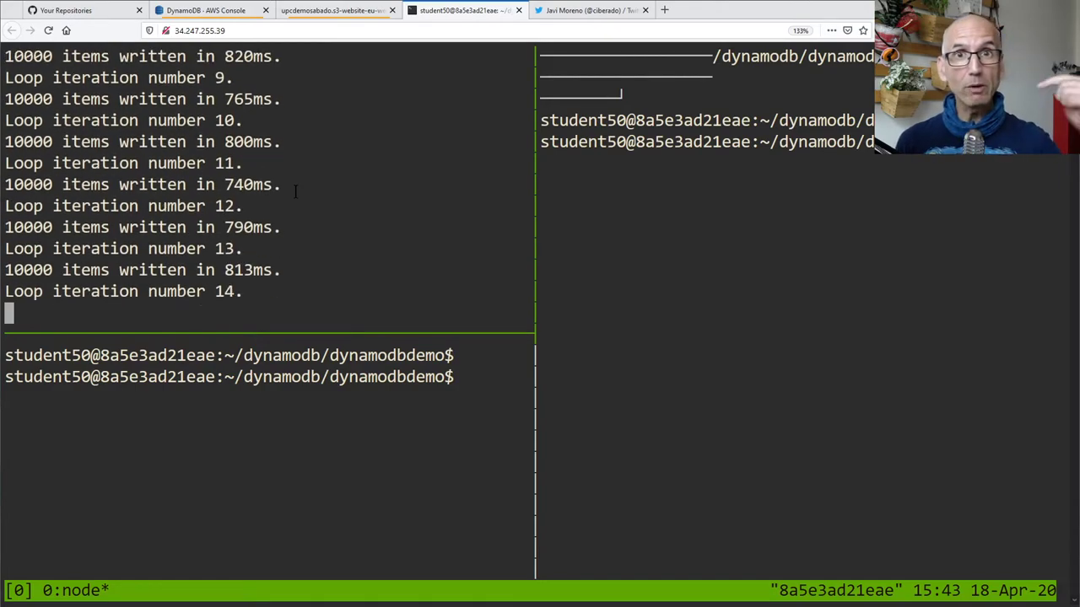
Make the lower-left pane active, set its prompt with PS1="$PS1\n>", and clear it
key("ctrl+b")
key("Down")
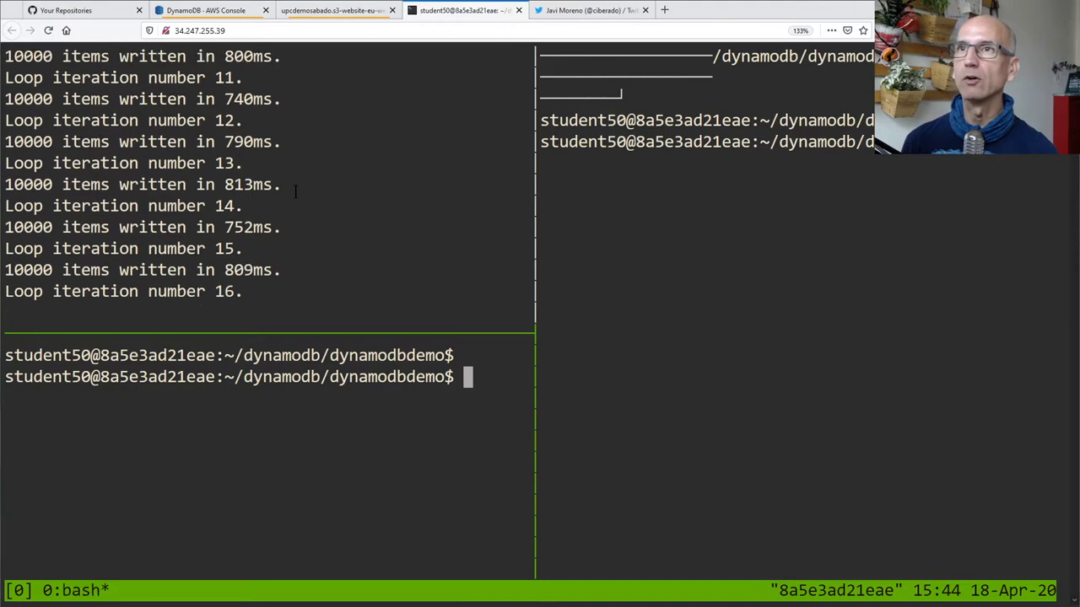
type("PS1")
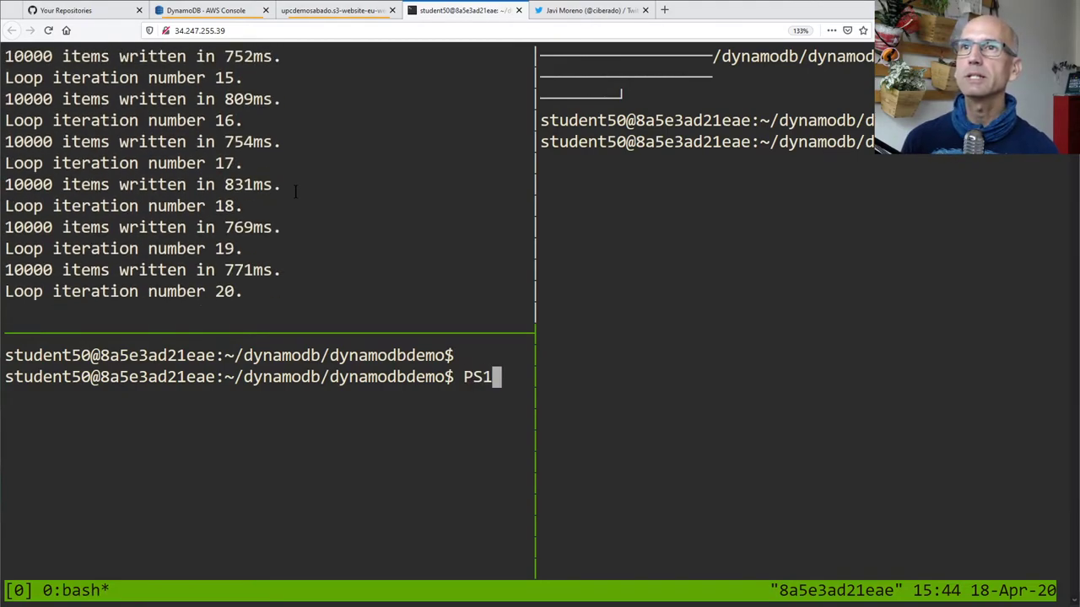
type("=\"$PS1\\n>\"")
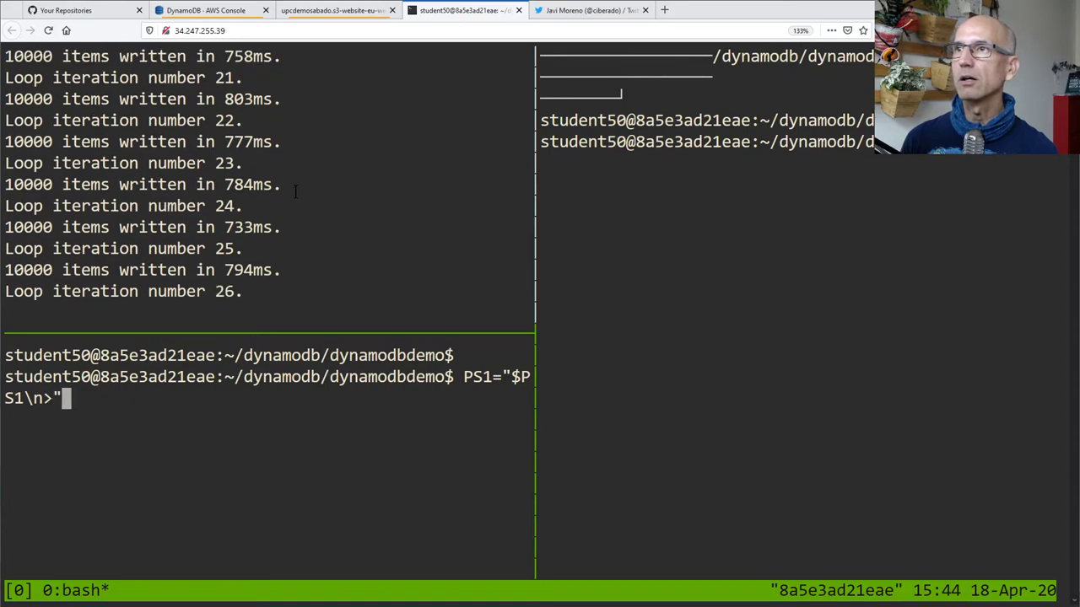
key("Return")
key("ctrl+l")
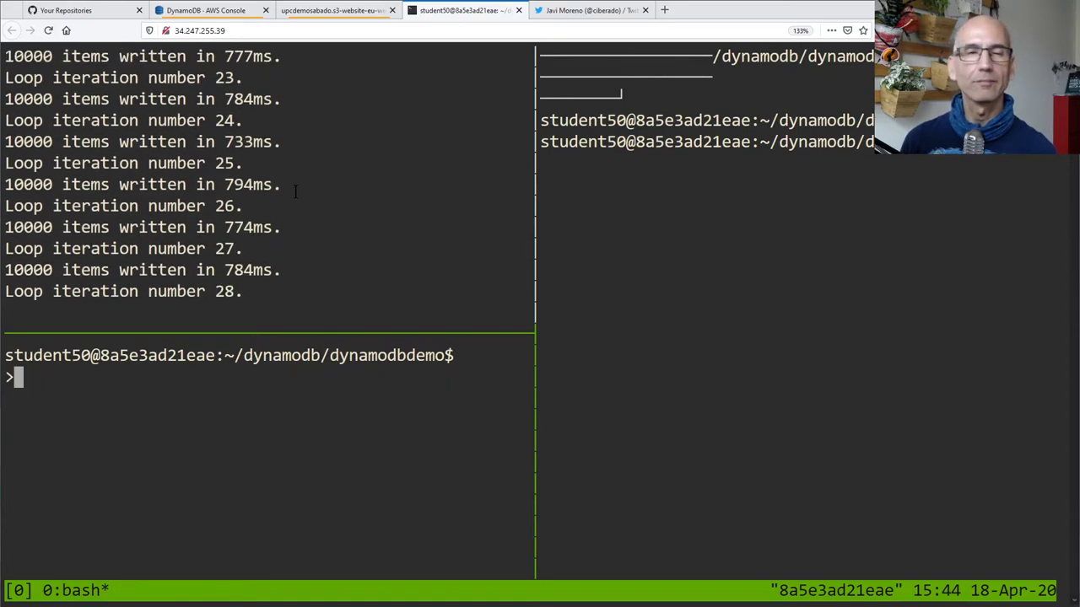
Run node index.js -t pokemondb -s 60 -p 10000 -r eu-west-1 in the lower-left pane as a second writer
key("Up")
key("Up")
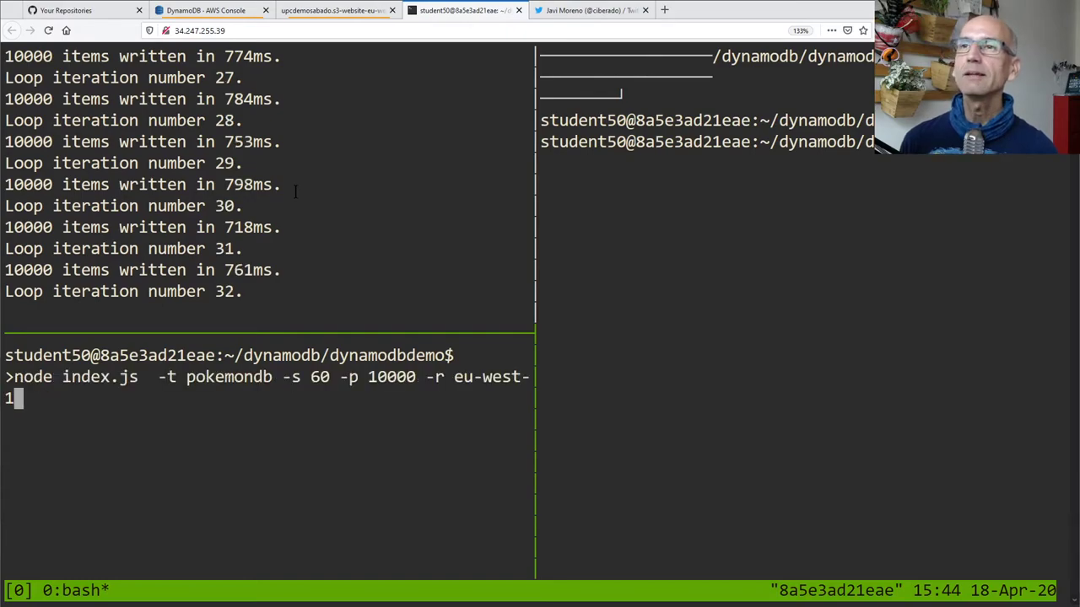
key("Return")
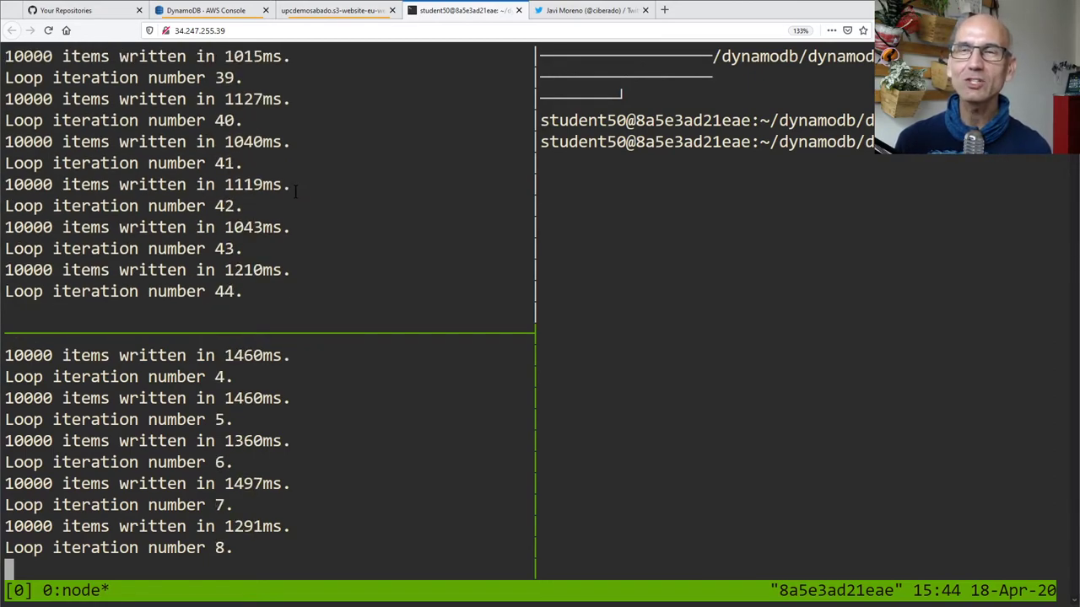
Make the right-hand pane active, clear it, and start top to monitor the running processes
key("ctrl+b")
key("Right")
key("ctrl+l")
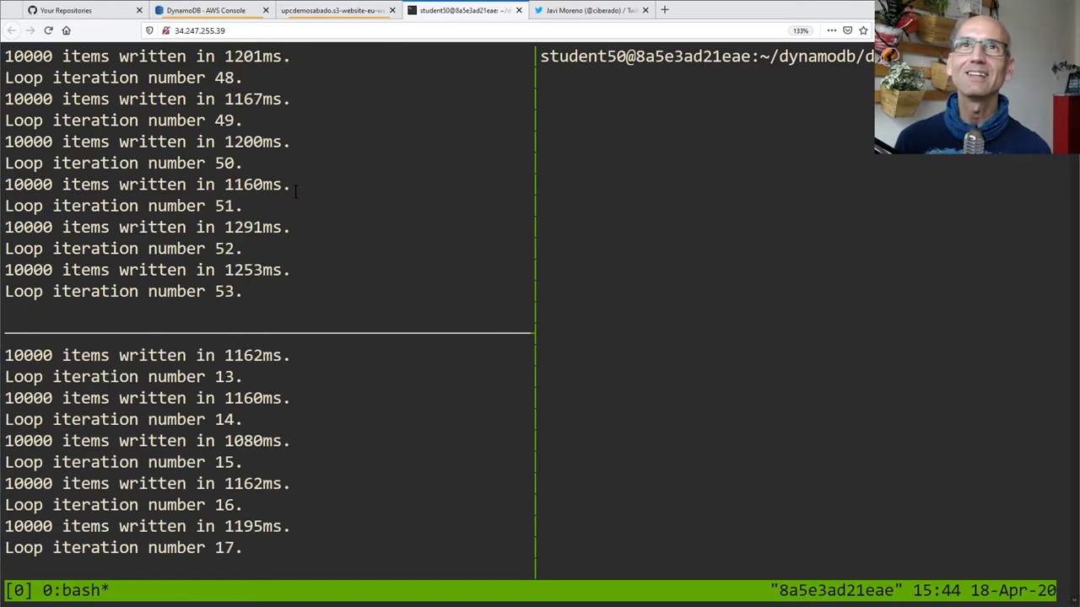
key("Return")
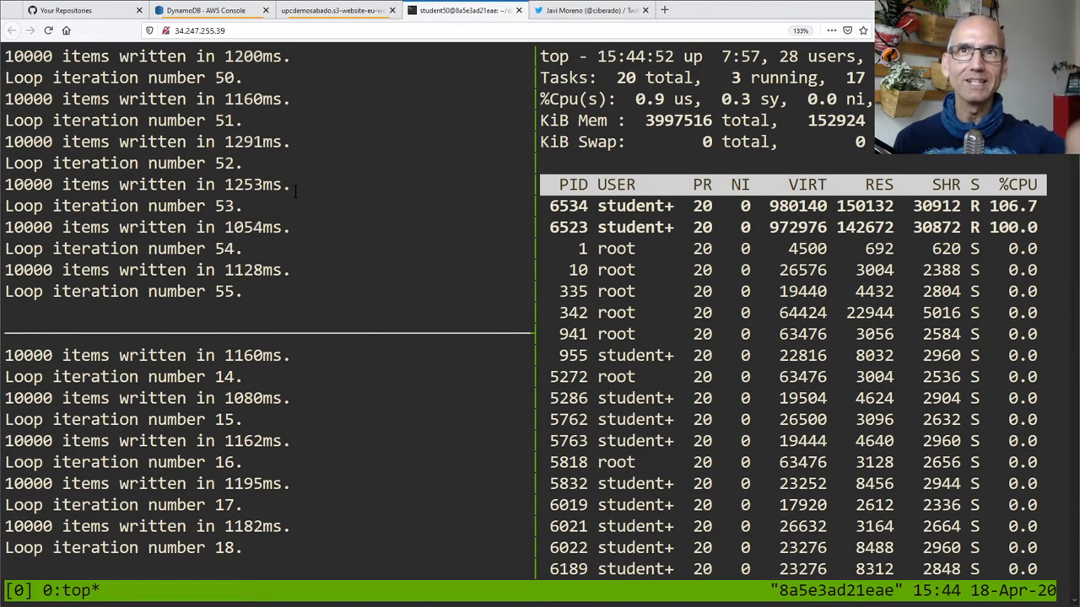
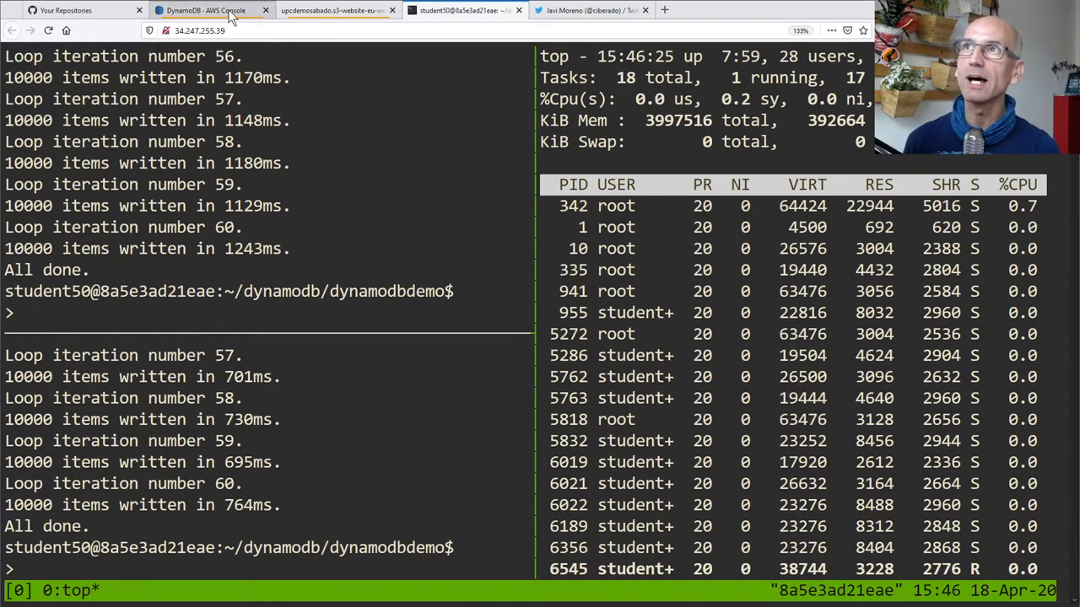
Switch to the DynamoDB console and browse the items stored in the pokemondb table
left_click(207, 10)
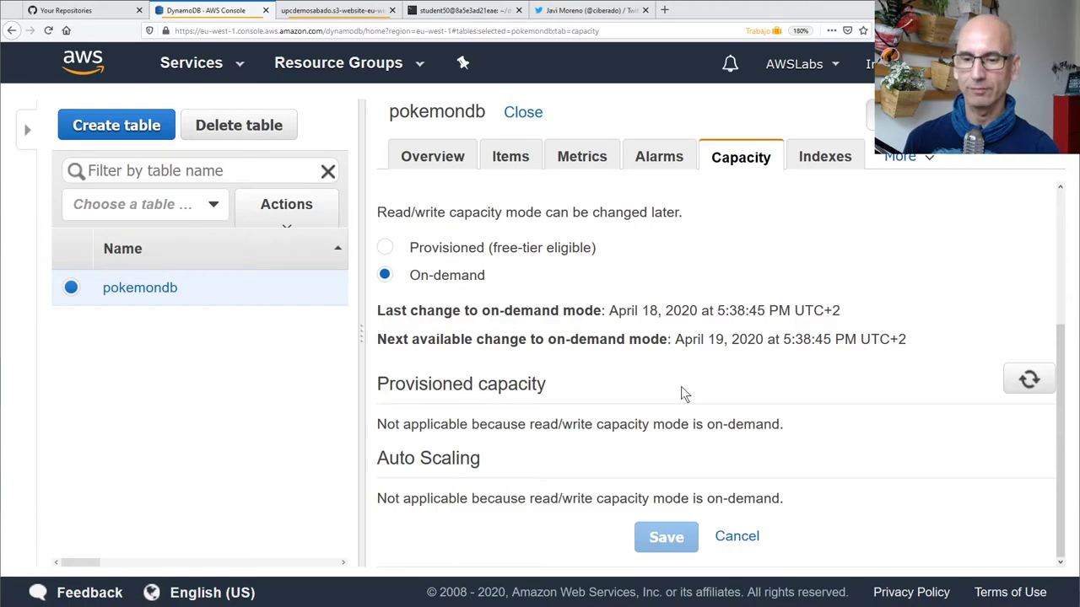
key("ctrl+0")
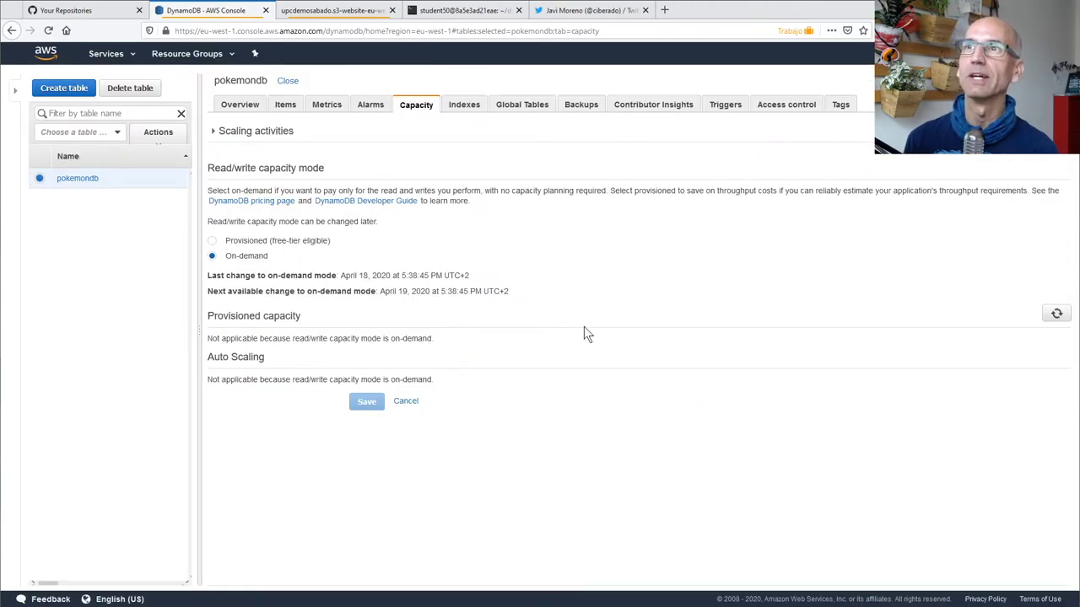
key("ctrl+plus")
key("ctrl+plus")
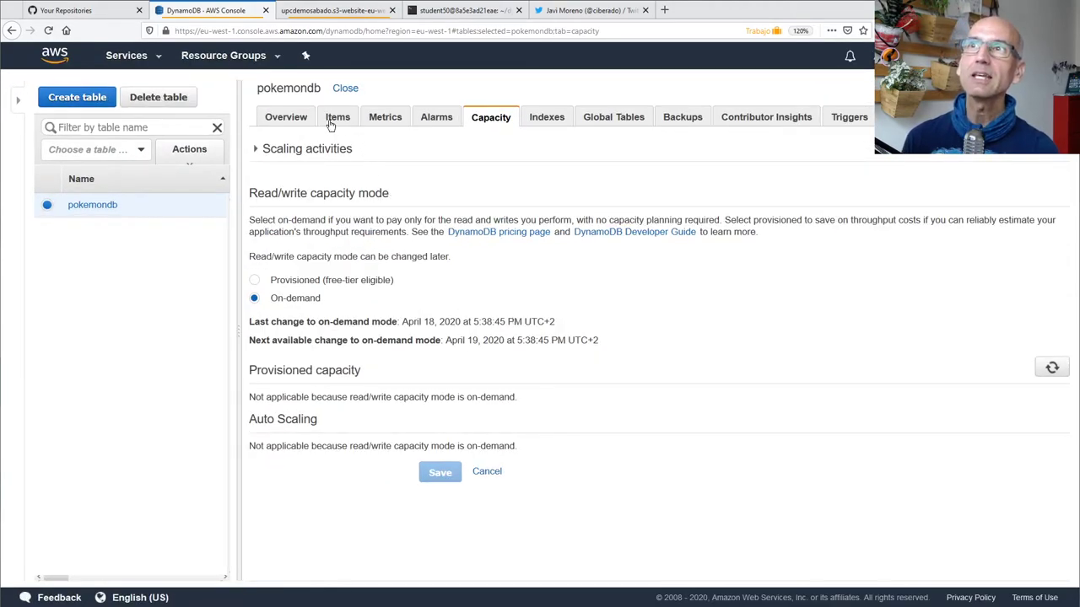
left_click(338, 122)
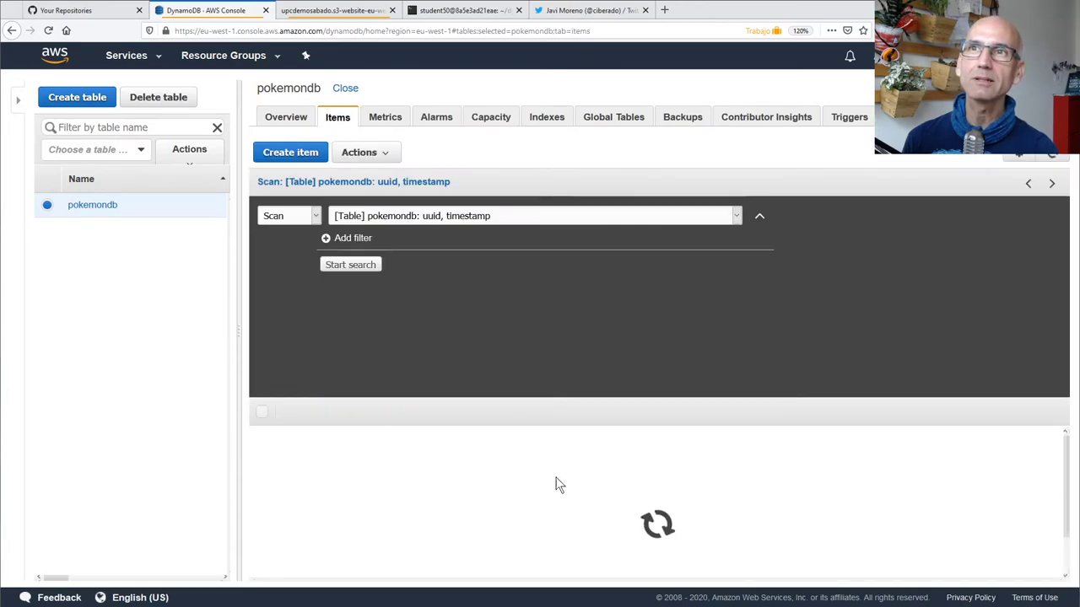
scroll(586, 425, "down", 3)
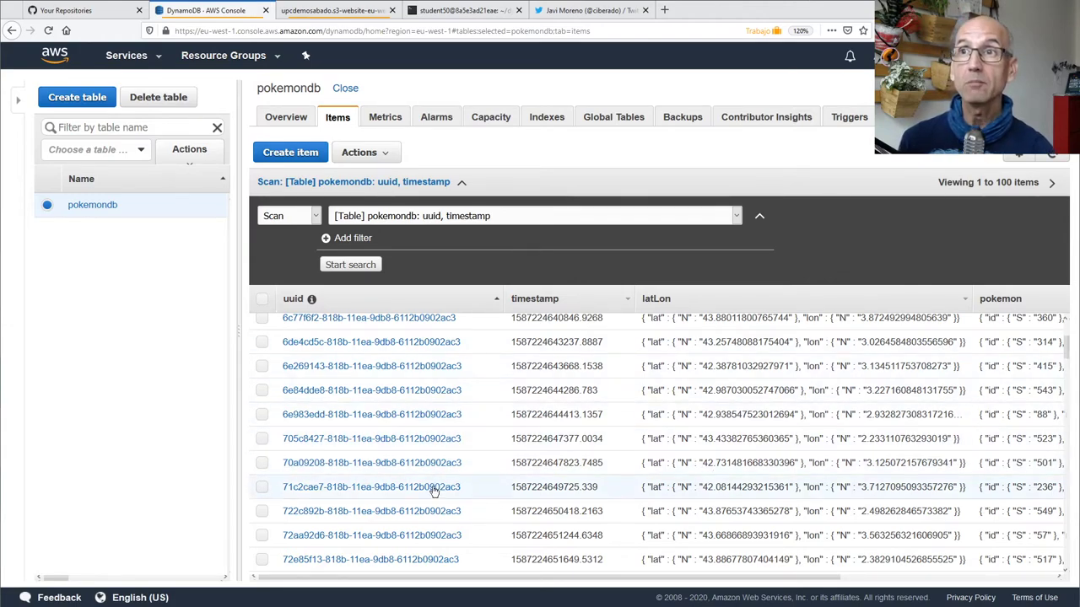
Open the item whose uuid starts with 705c8427, expand its latLon and pokemon maps, and examine its name, uuid and coordinates
left_click(426, 439)
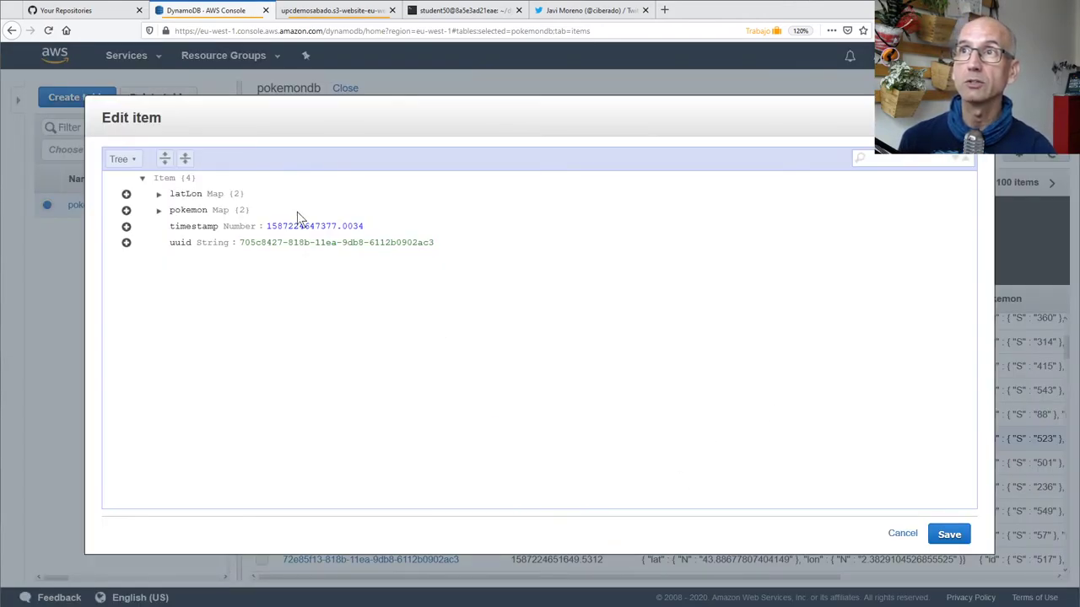
left_click(159, 194)
left_click(158, 242)
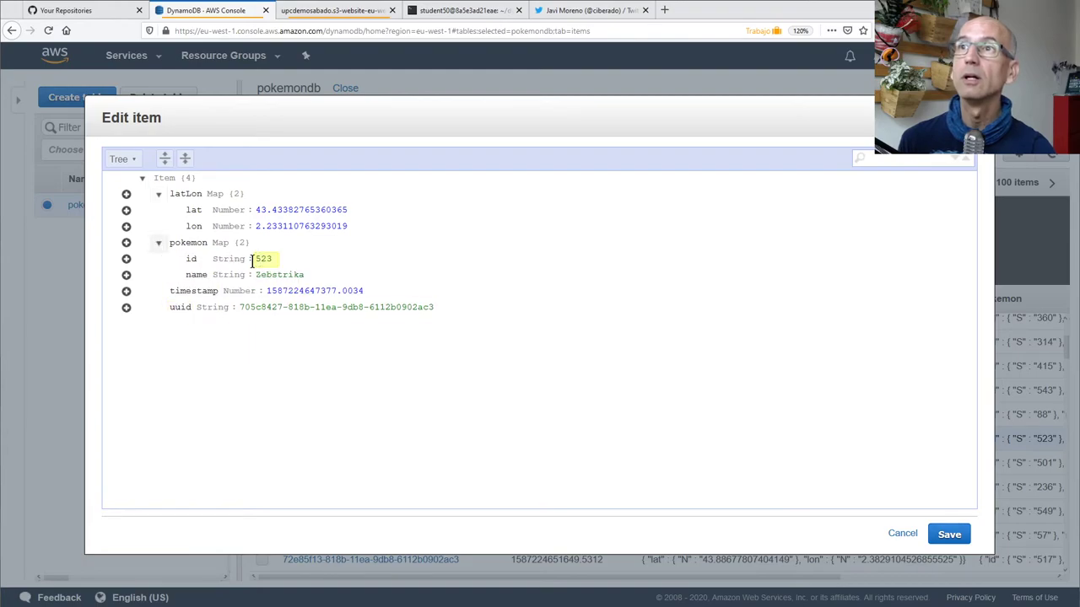
left_click(270, 275)
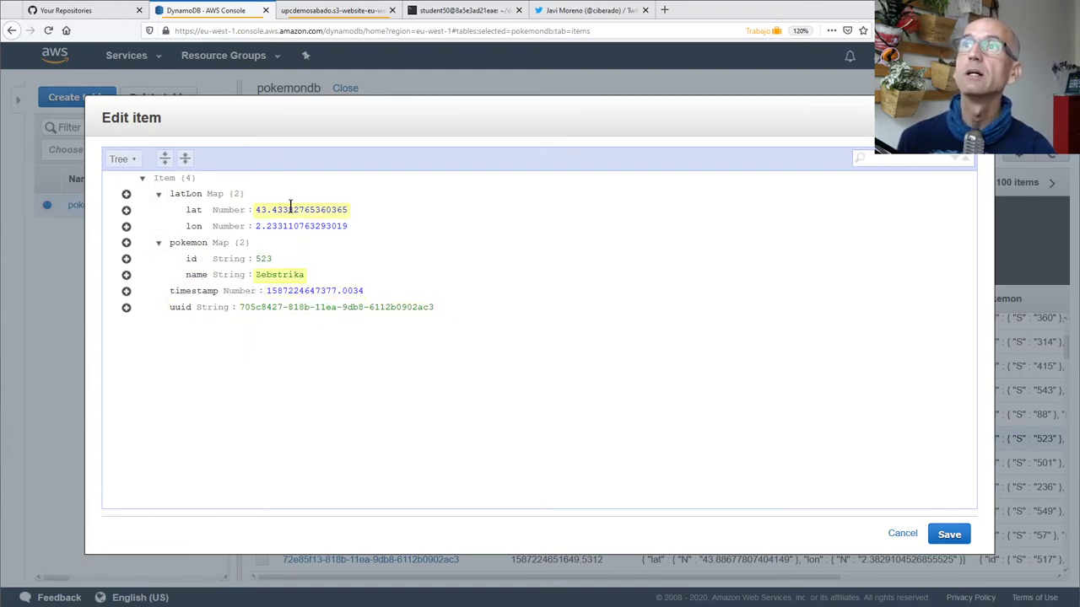
double_click(262, 307)
left_click(439, 309, "shift")
left_click(426, 349)
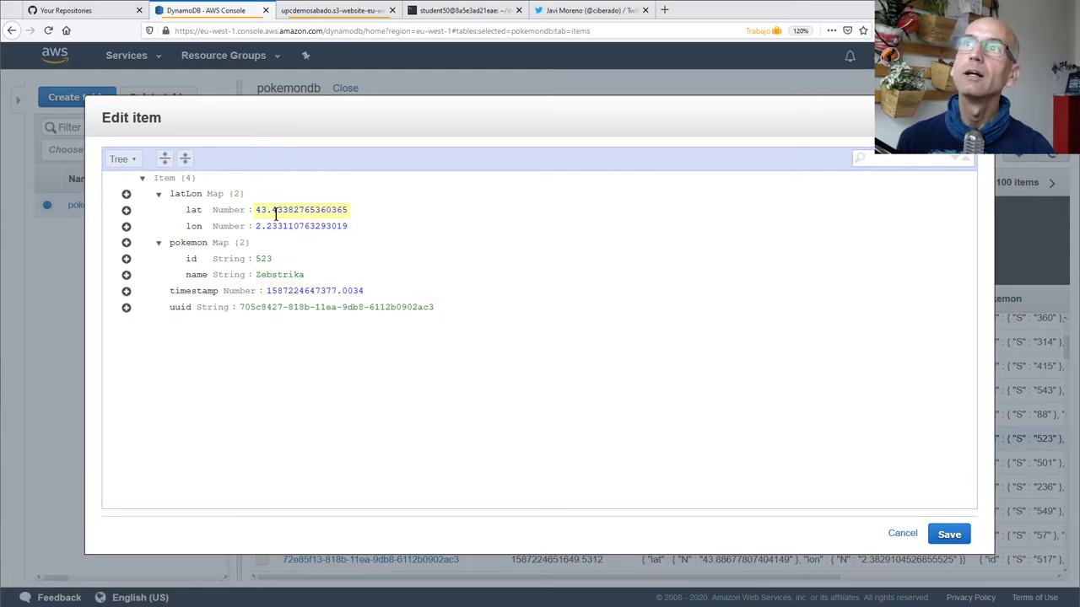
left_click_drag(255, 210, 357, 242)
left_click(371, 230)
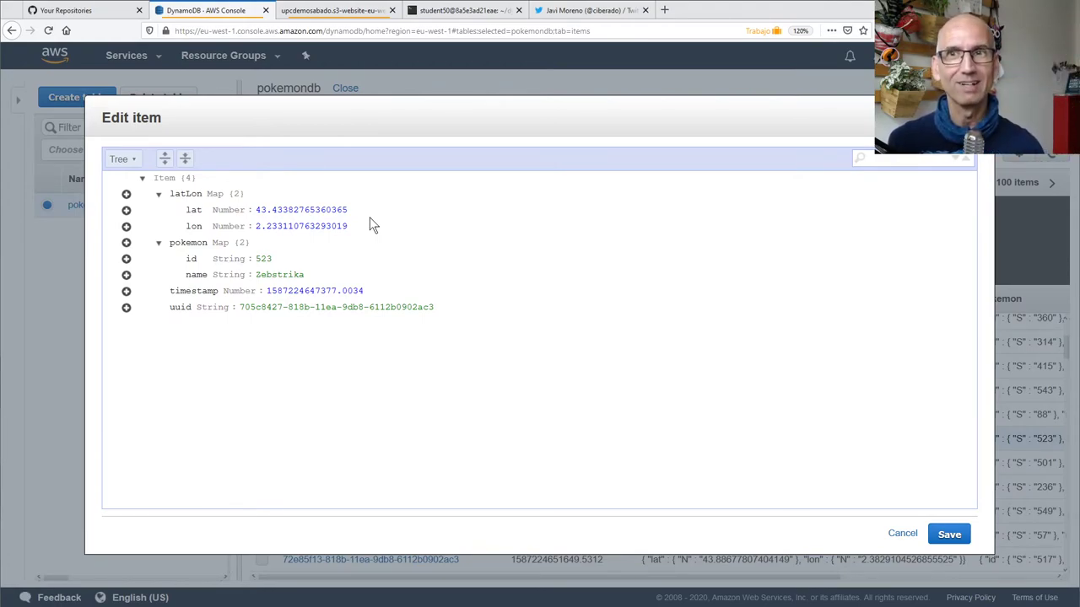
Close the item editor without saving and delete the pokemondb table together with its CloudWatch alarms, confirming with delete
key("Escape")
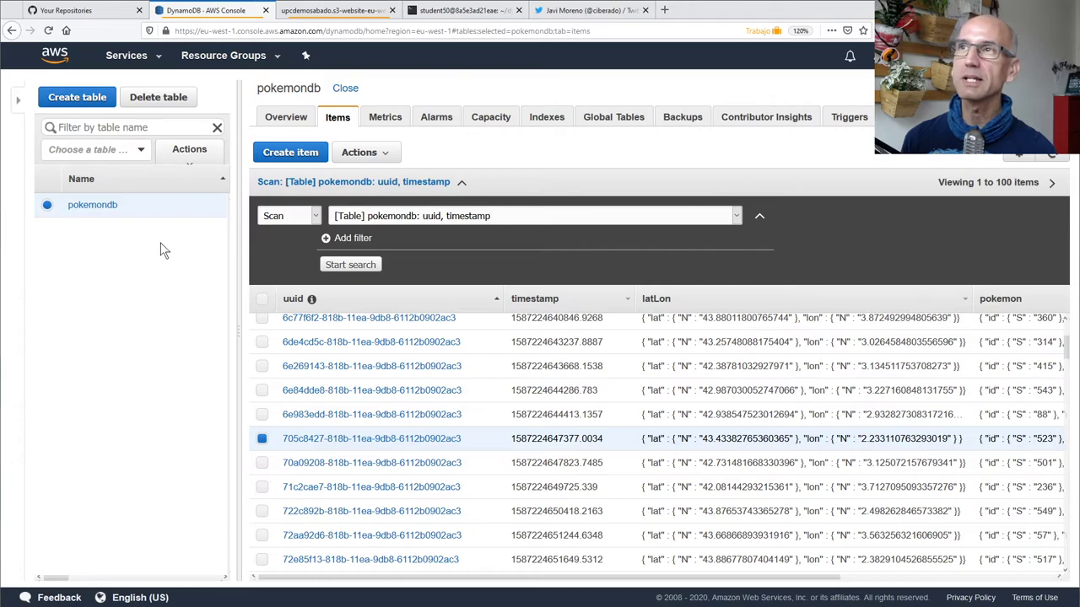
left_click(166, 99)
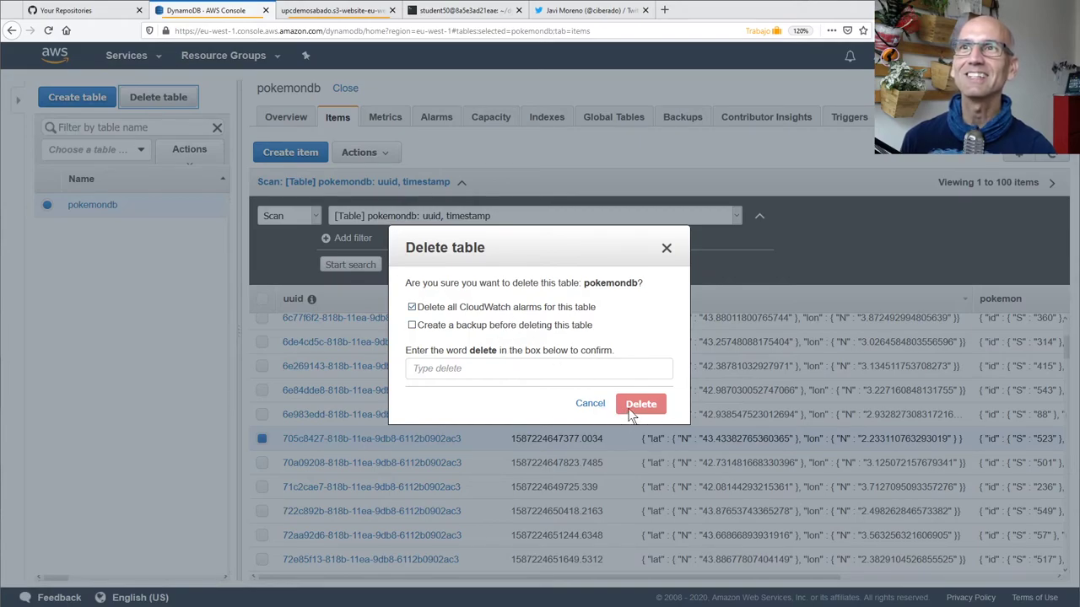
left_click(535, 364)
type("delete")
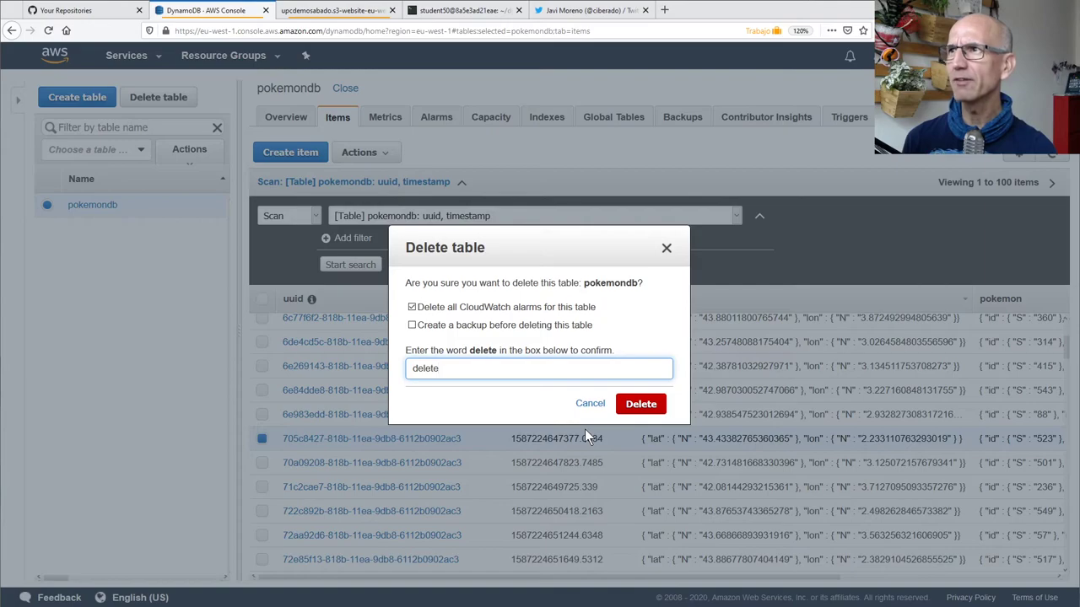
left_click(641, 405)
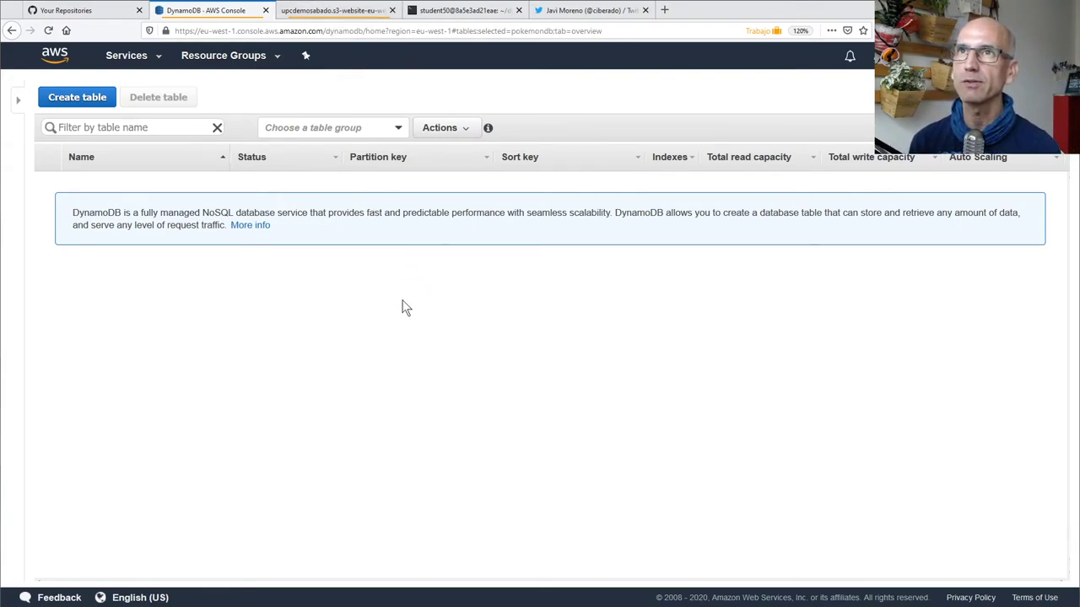
Load ec2instances.info in place of the S3 website page and set the comparison region to EU (Ireland)
left_click(306, 8)
left_click(313, 30)
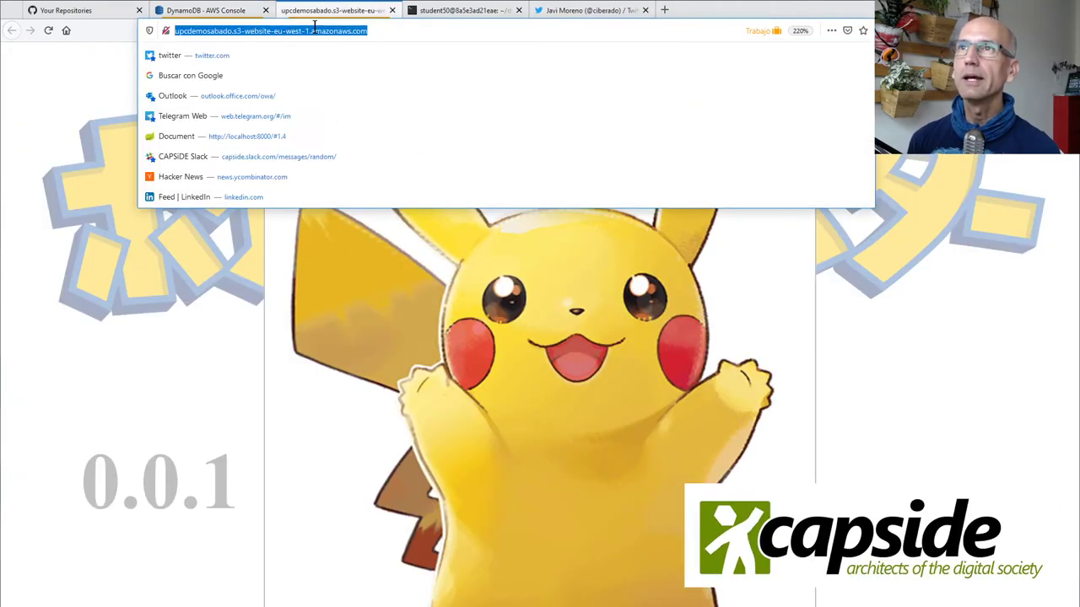
type("ec2instances.info")
key("Return")
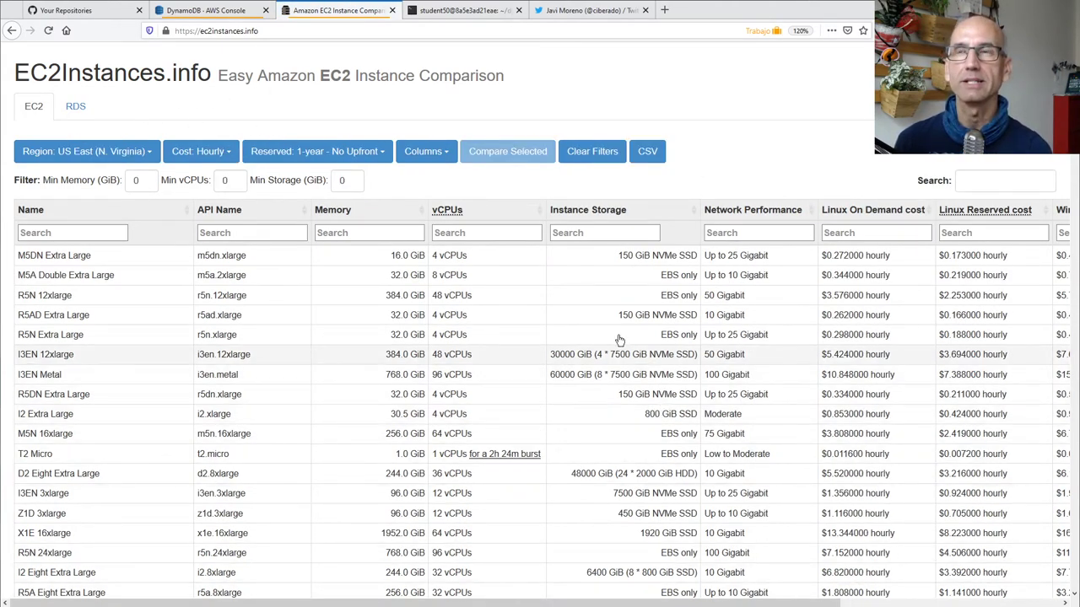
left_click(507, 233)
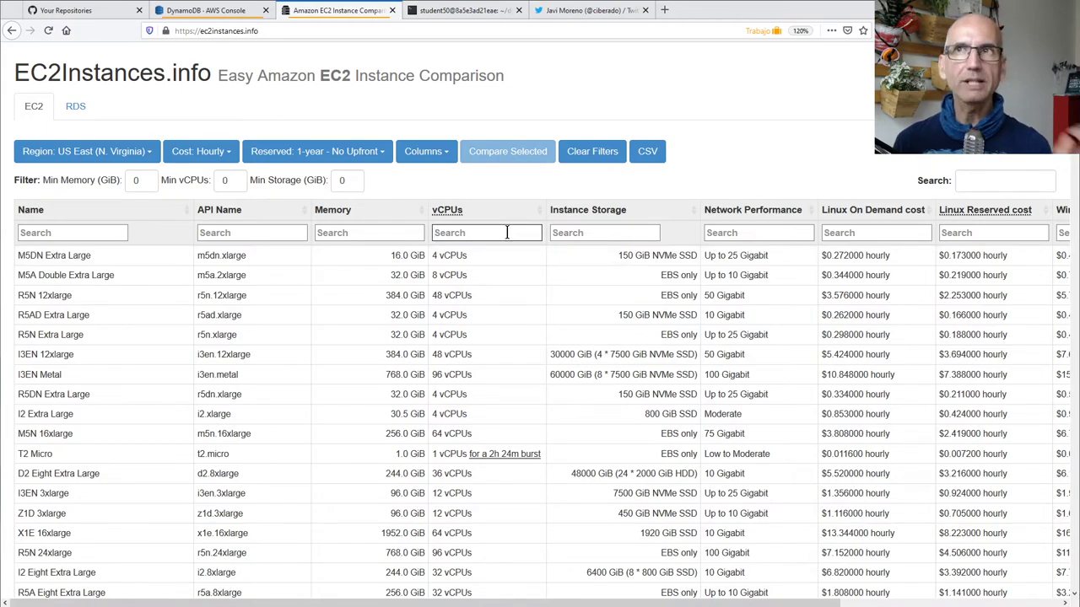
left_click(111, 152)
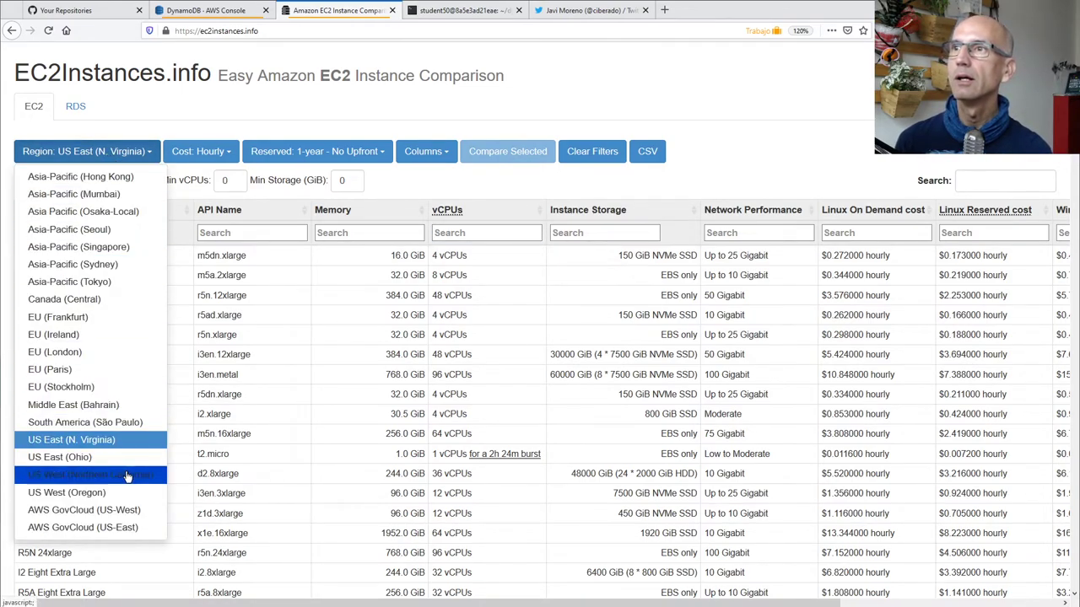
left_click(131, 336)
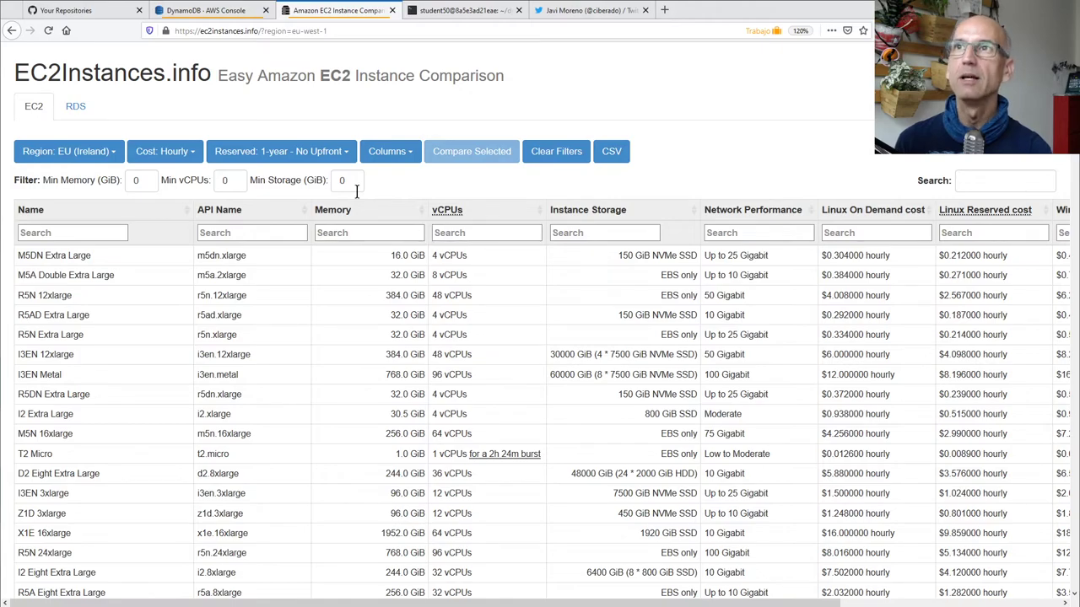
Filter the EC2 instance list to a minimum of 16 vCPUs and sort it by vCPUs, finally by ascending memory
double_click(226, 181)
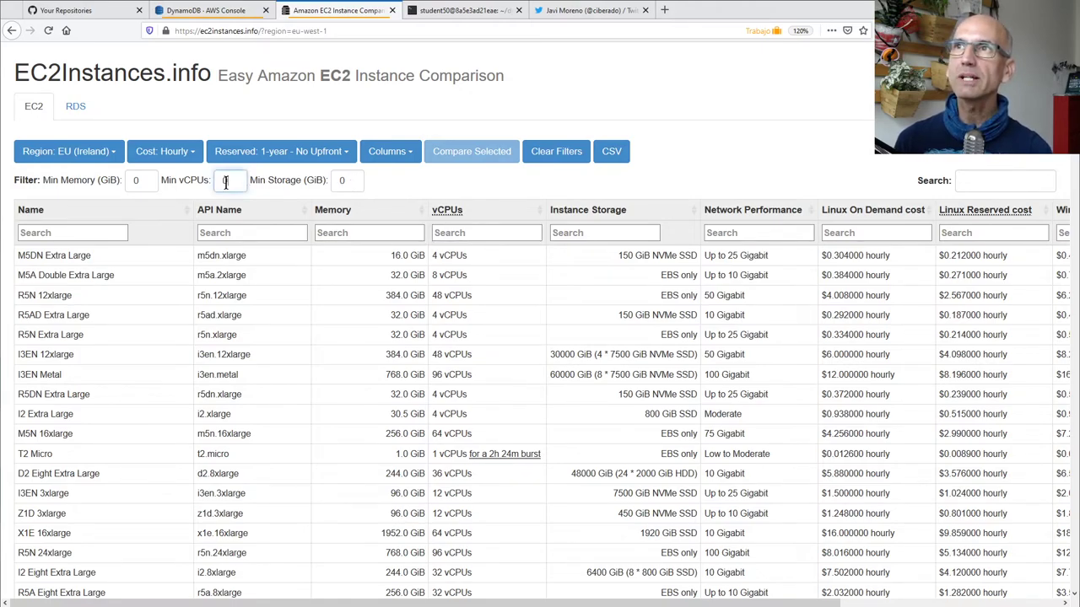
type("1")
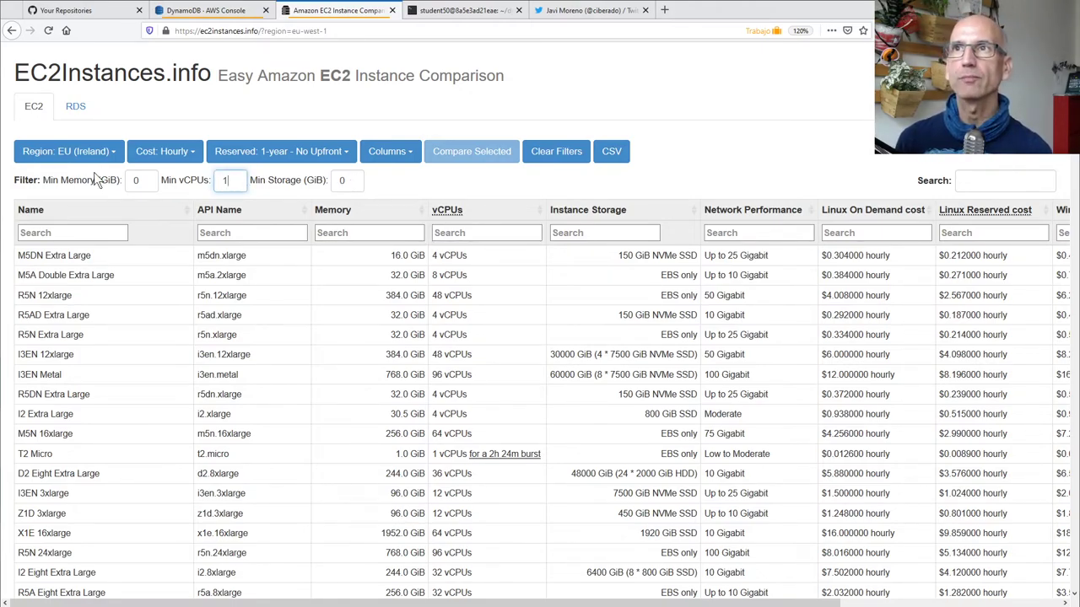
type("6")
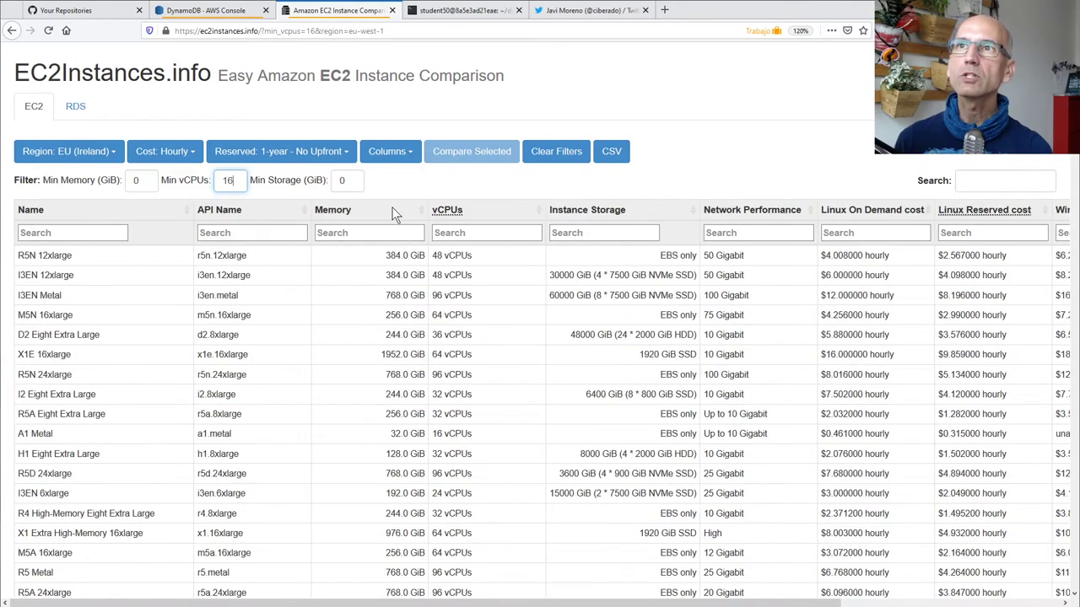
left_click(460, 214)
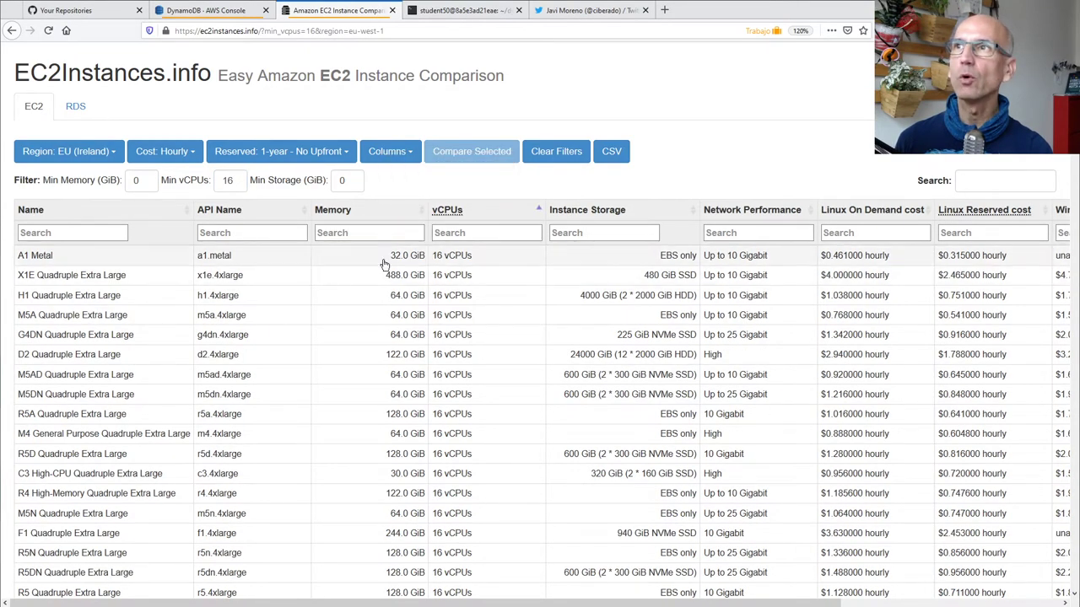
left_click(354, 211)
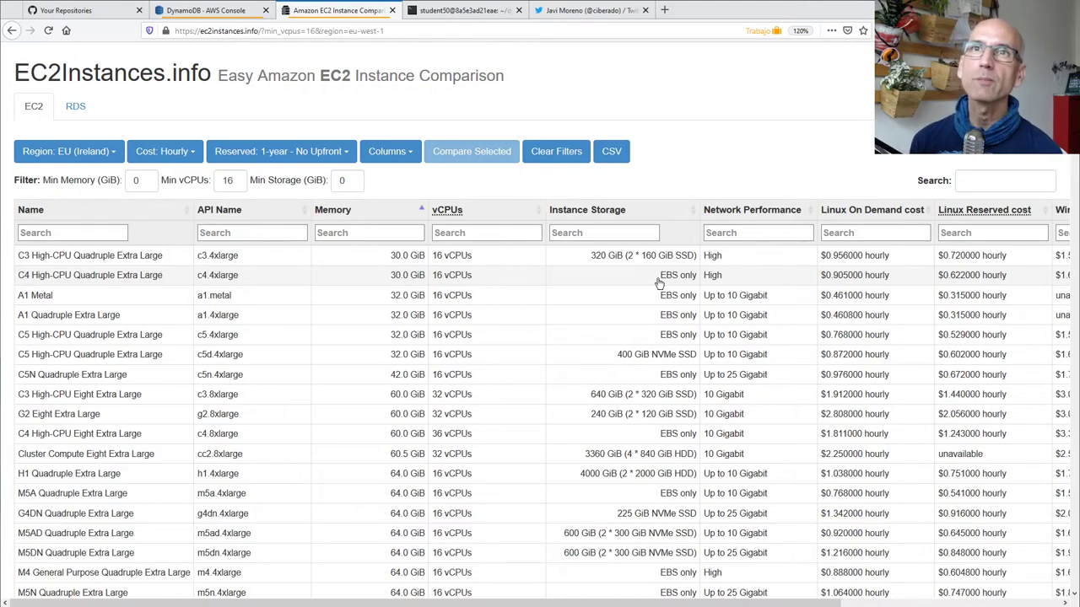
Enlarge the page to 140% and examine the c4.4xlarge row's vCPUs, memory and Linux on-demand cost
left_click_drag(197, 277, 251, 284)
key("ctrl+plus")
key("ctrl+plus")
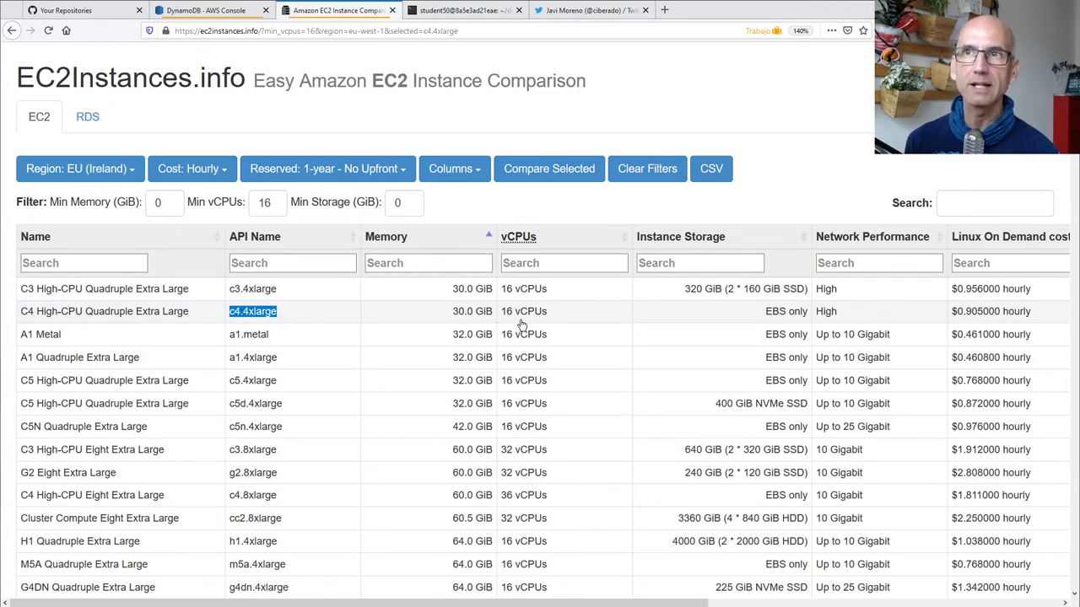
left_click(975, 319)
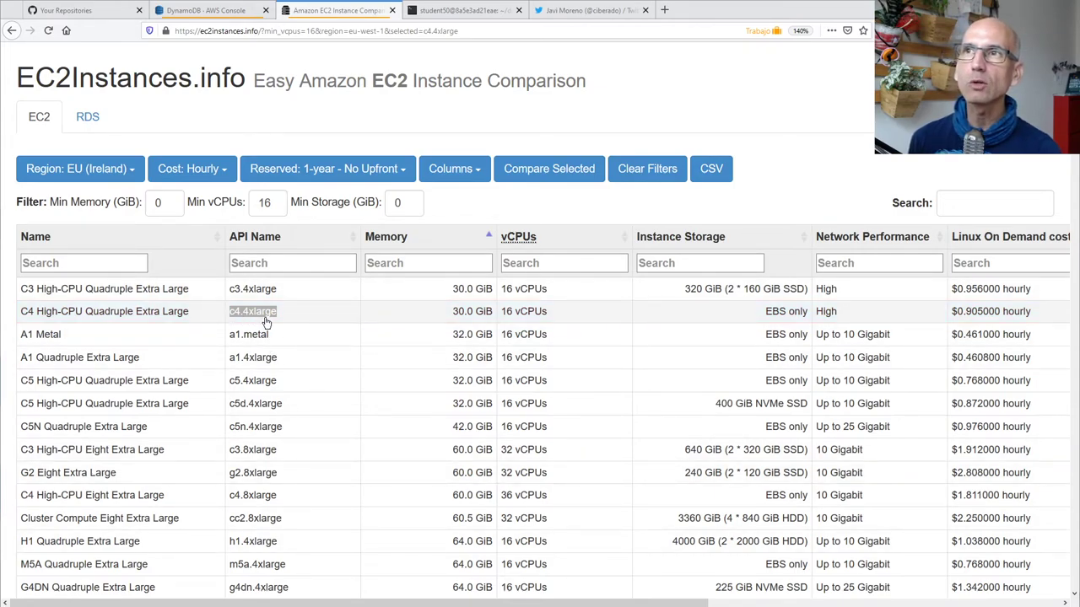
left_click(626, 113)
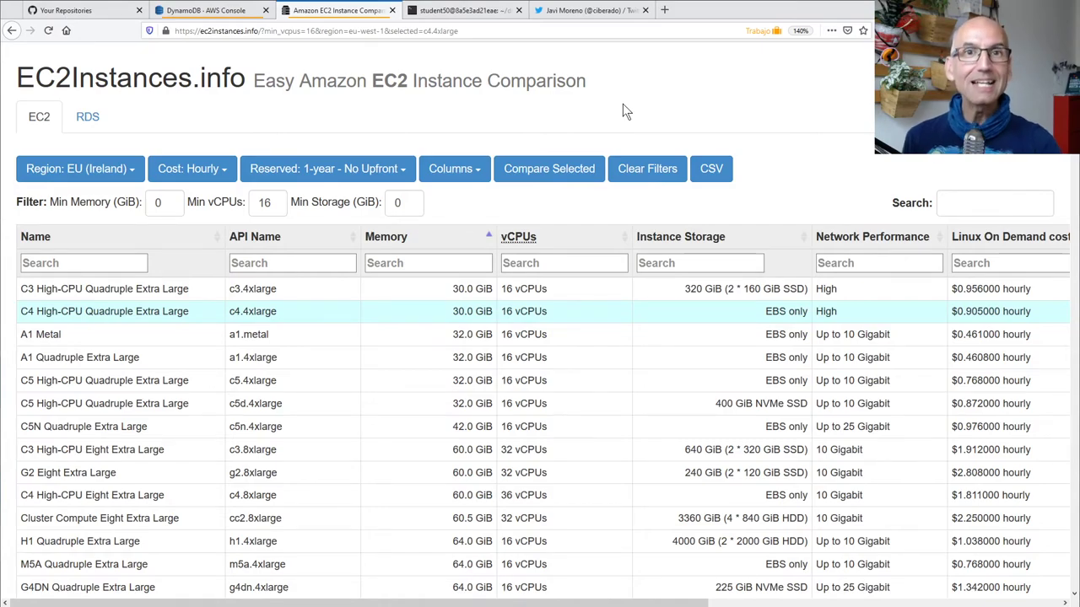
Load aws.amazon.com/es/ec2/spot/instance-advisor/ and set the spot instance advisor's region to Europa (Irlanda)
left_click(531, 32)
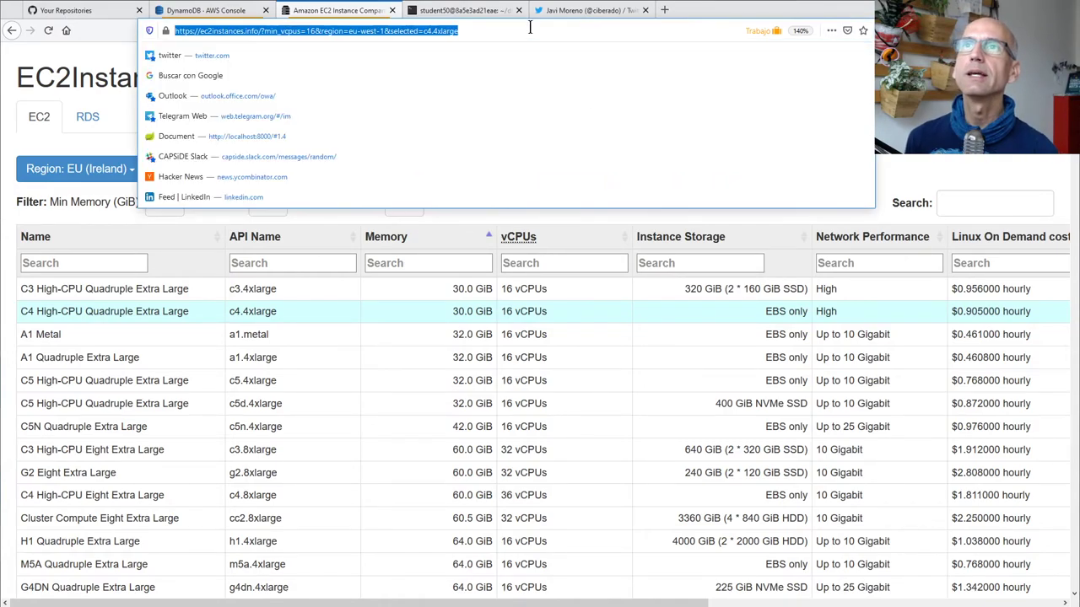
type("https://aws.amazon.com/es/ec2/spot/instance-advisor/")
key("Return")
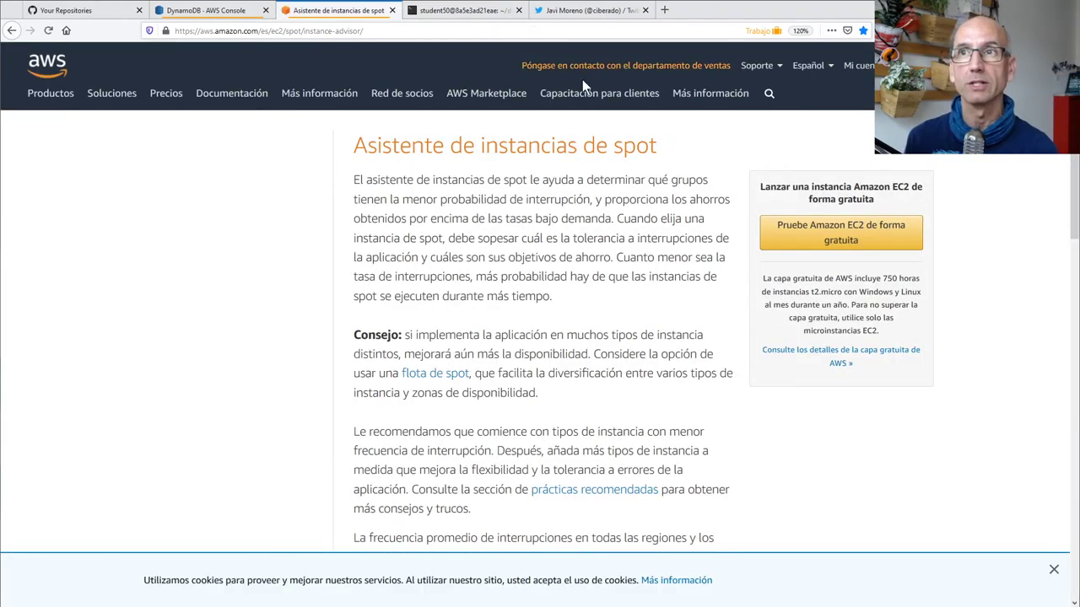
scroll(709, 374, "down", 5)
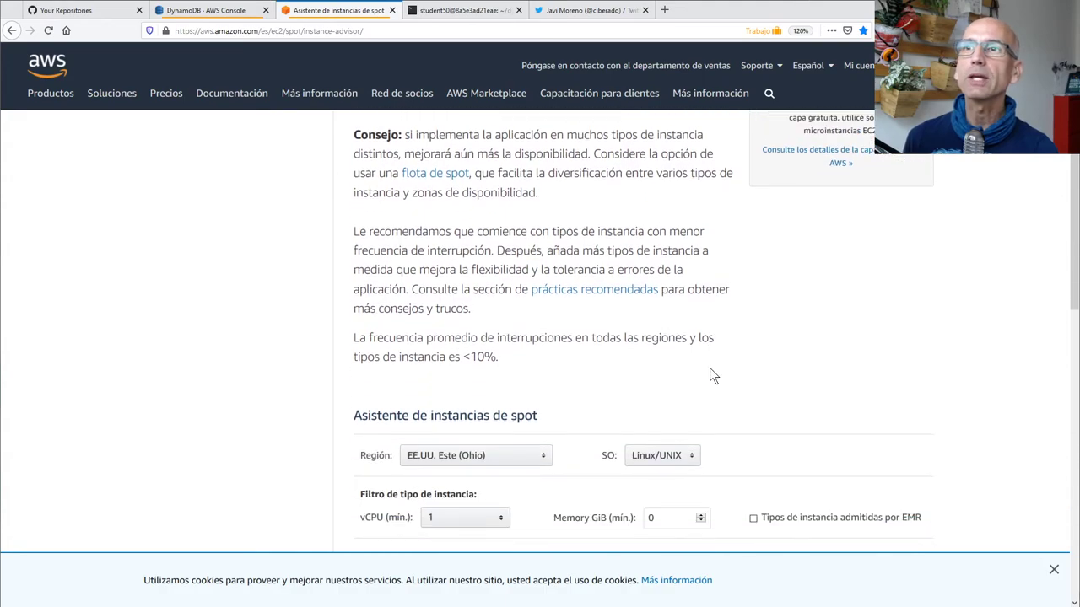
scroll(709, 375, "down", 1)
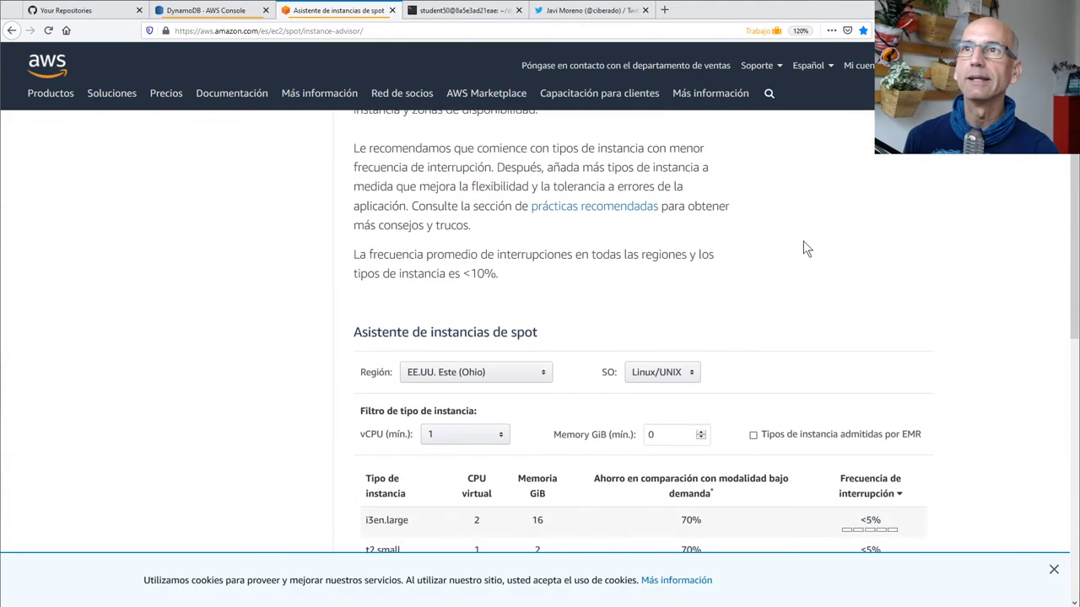
left_click(516, 378)
scroll(525, 512, "down", 3)
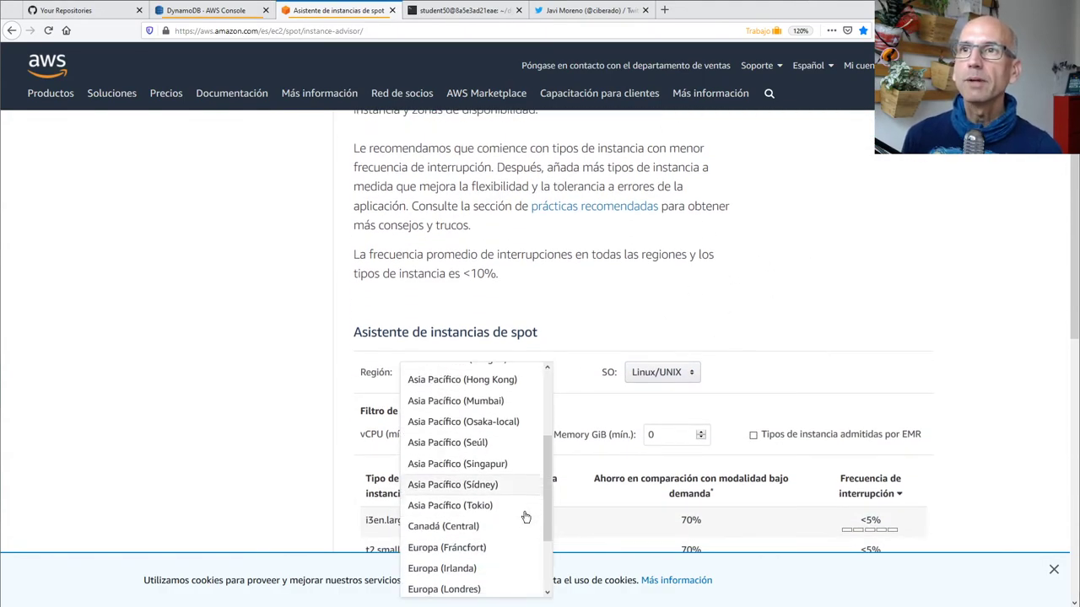
scroll(520, 547, "down", 1)
left_click(510, 480)
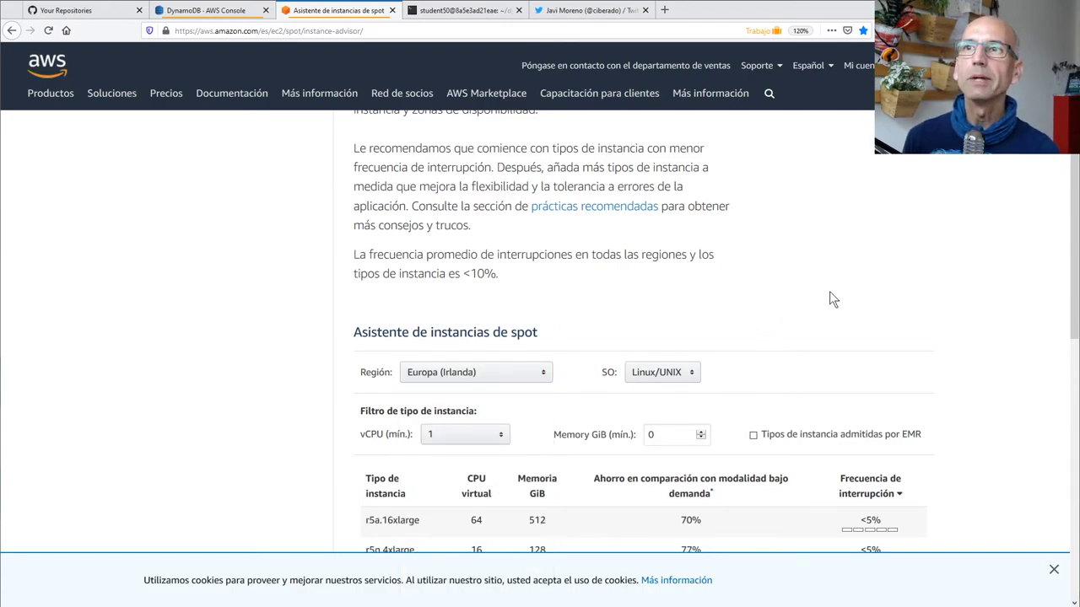
Dismiss the cookie notice and expand the spot advisor table to show all instance types
scroll(829, 297, "down", 2)
scroll(626, 410, "down", 5)
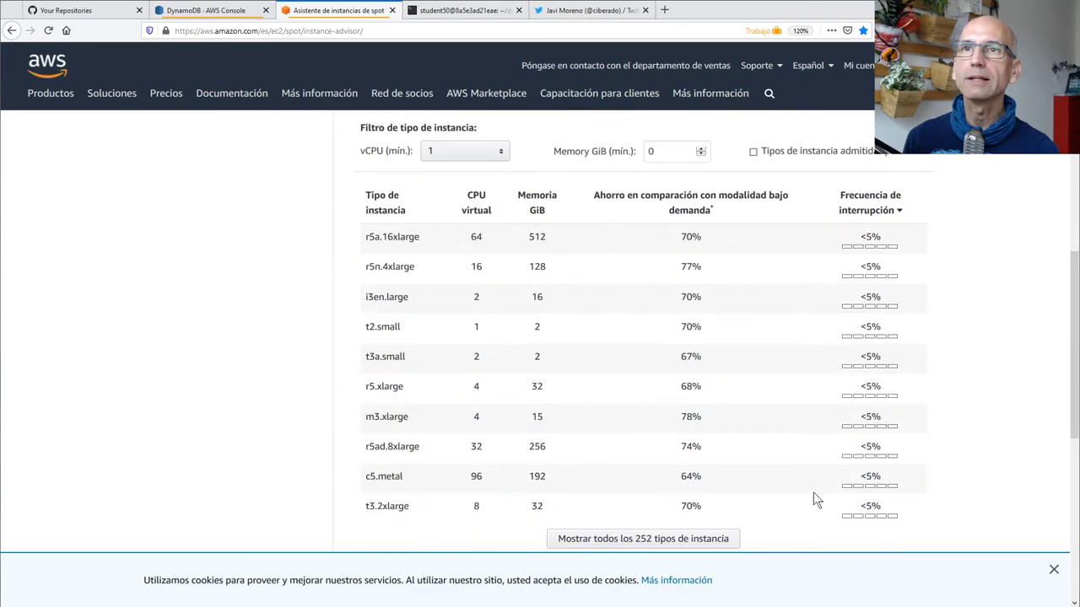
left_click(1053, 570)
left_click(635, 539)
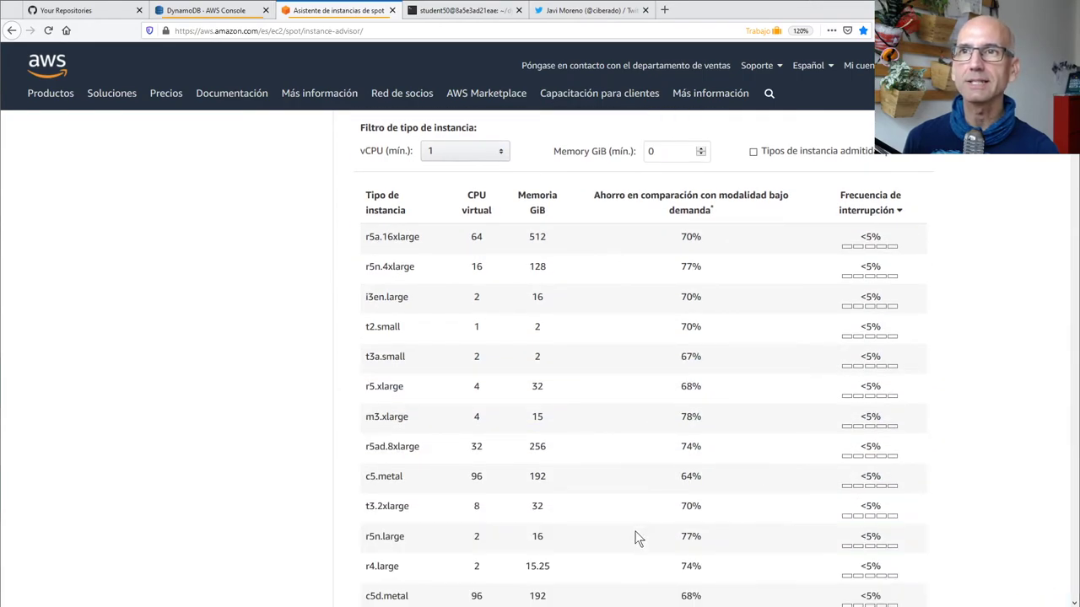
Find c4.4xlarge in the spot advisor table and examine its vCPUs, memory, savings over on-demand and interruption frequency
key("ctrl+f")
type("c4")
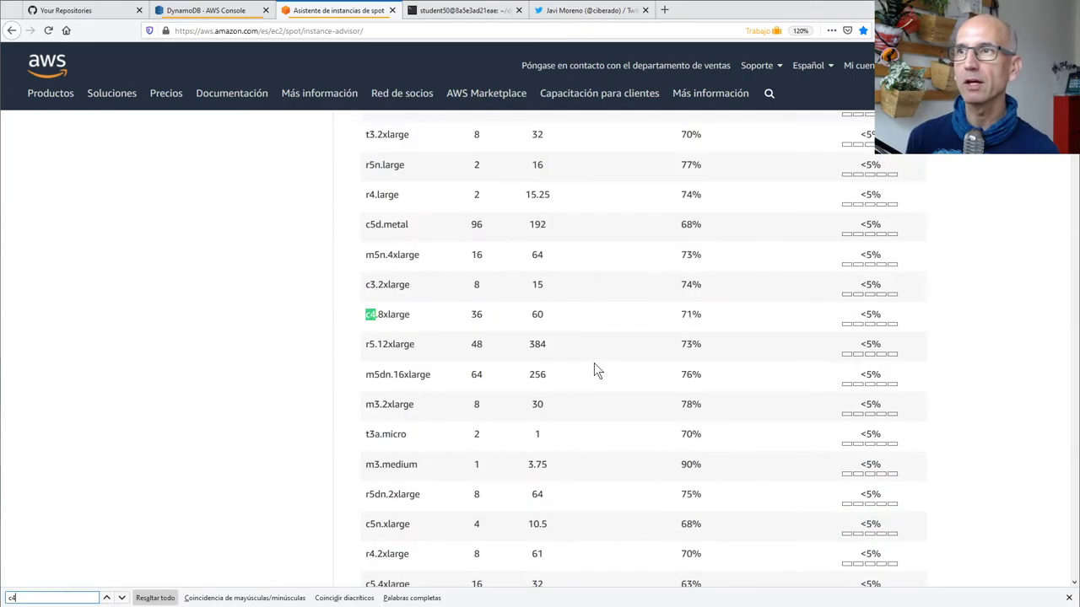
type(".4xlarge")
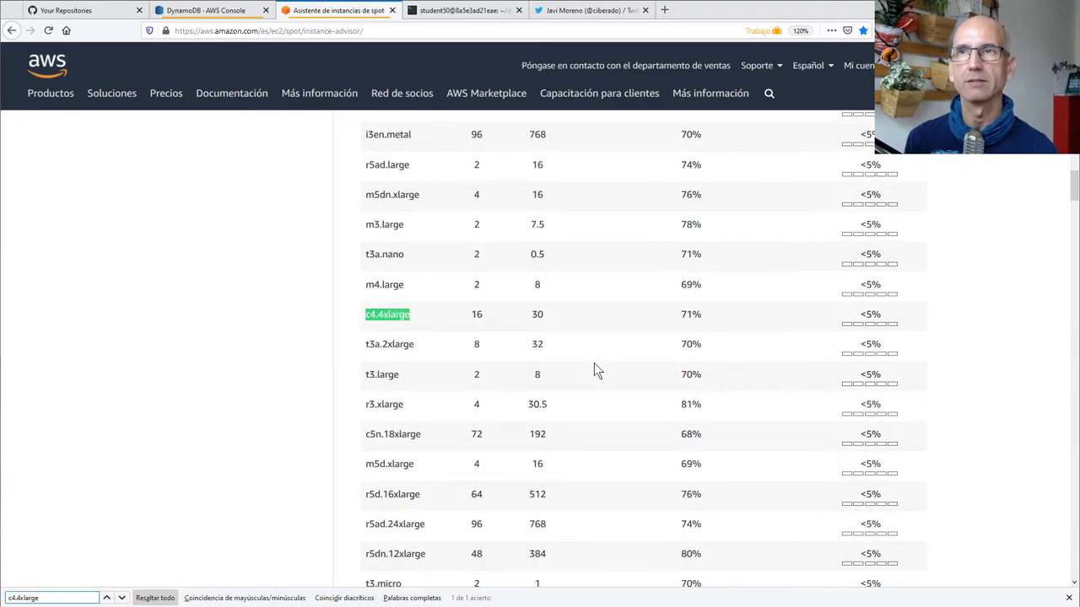
double_click(477, 315)
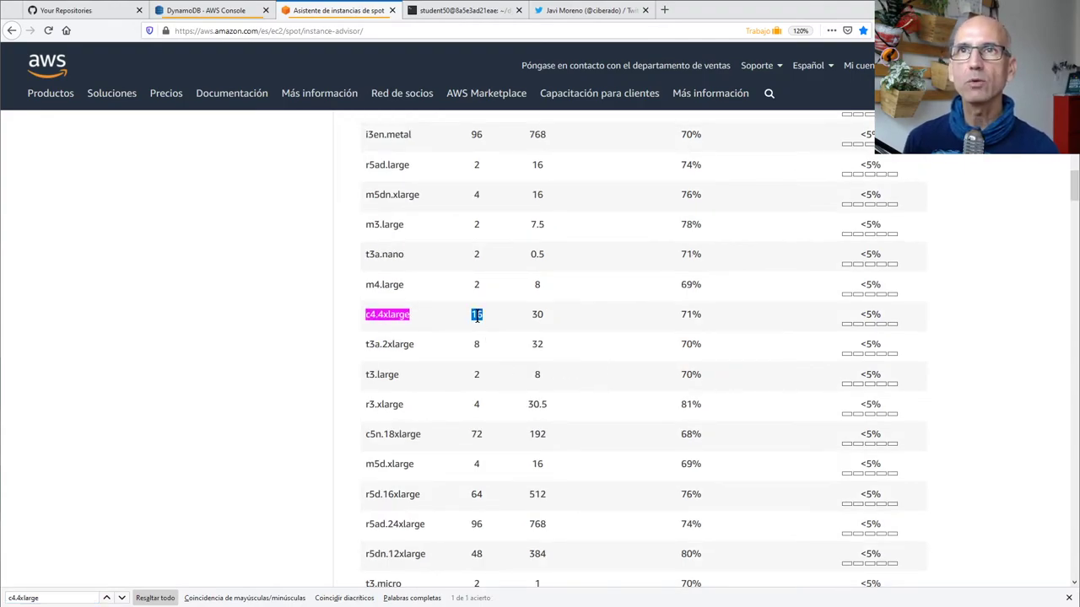
double_click(537, 314)
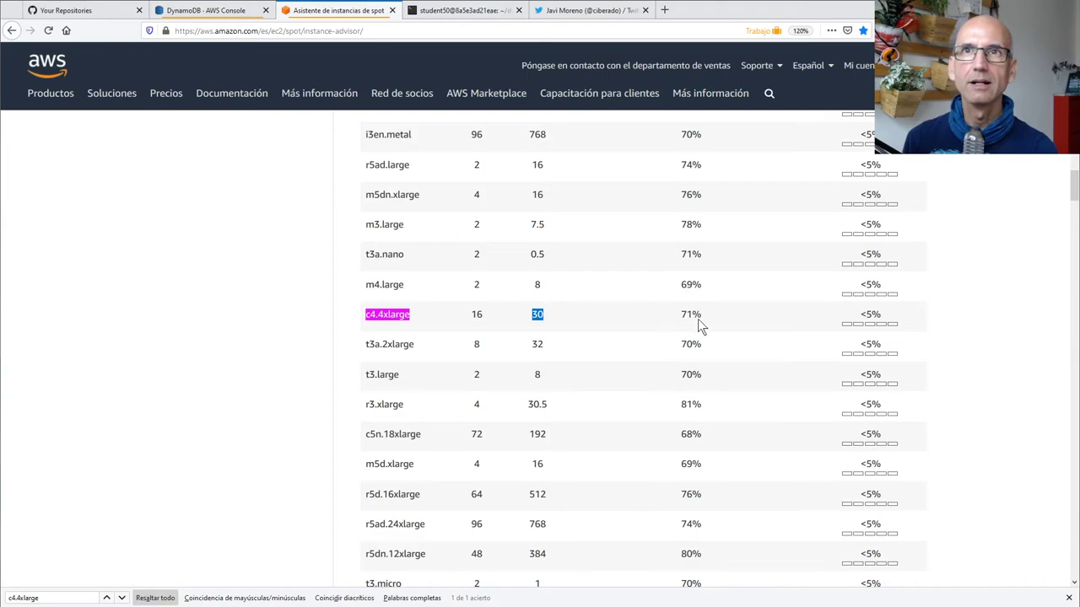
left_click(840, 321)
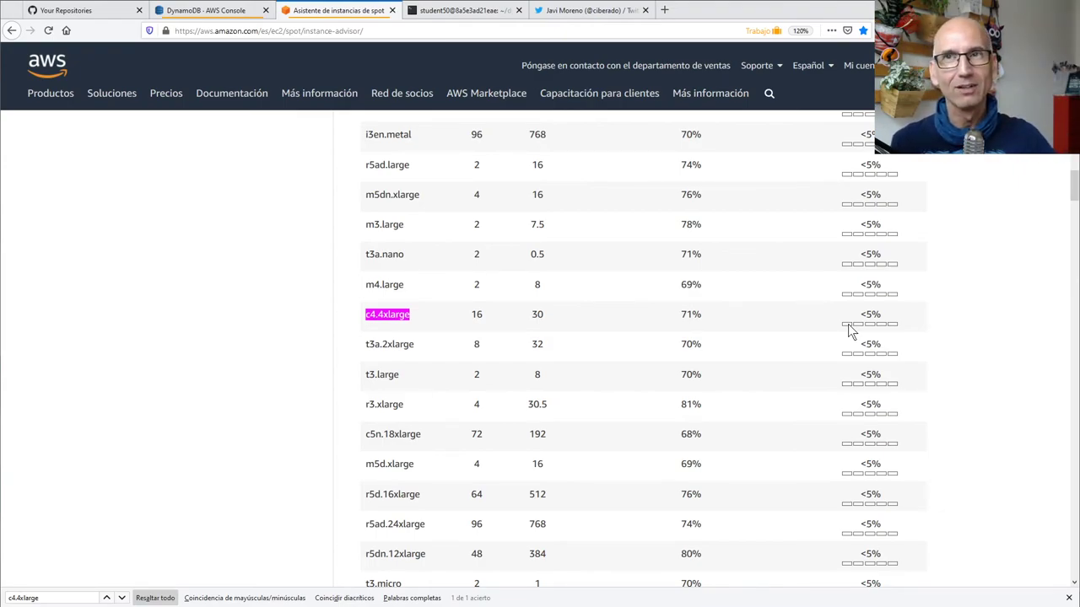
left_click_drag(680, 314, 715, 321)
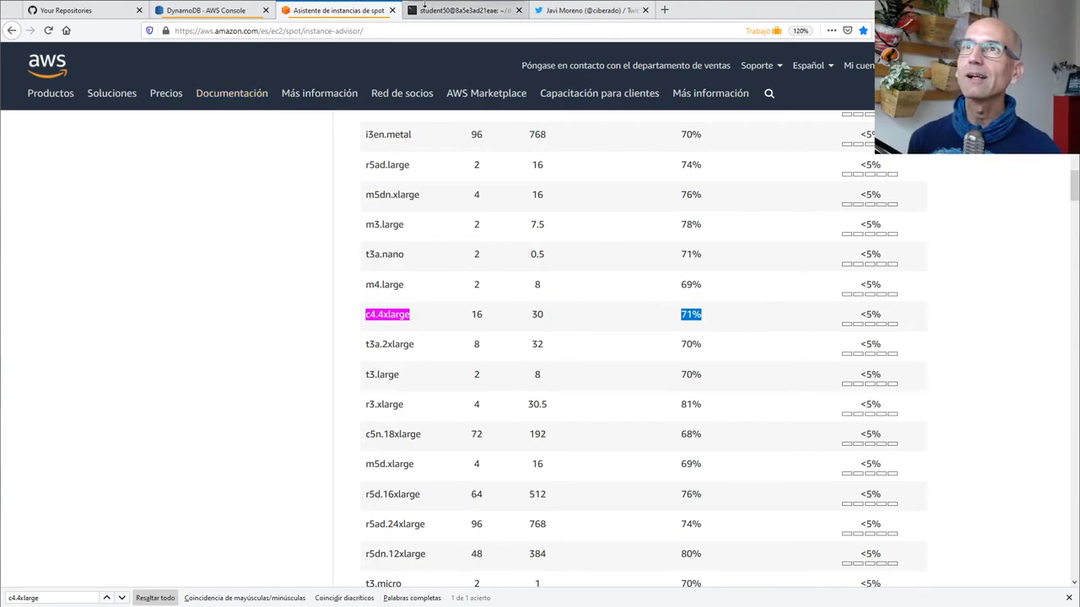
Open another session of the web terminal at 34.247.255.39 in a new browser tab
left_click(442, 11)
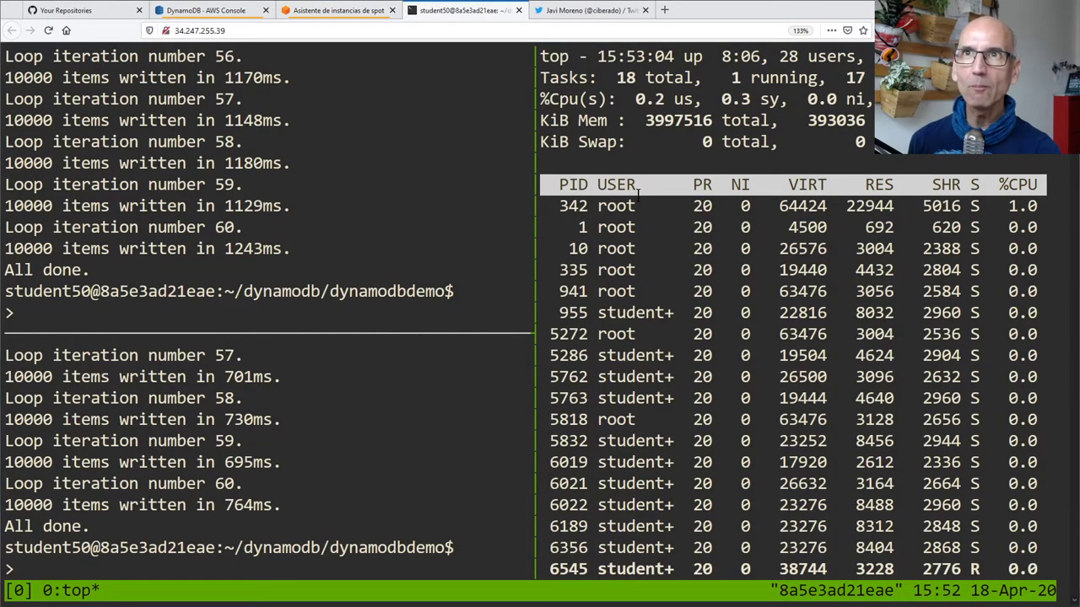
left_click(401, 31)
key("ctrl+c")
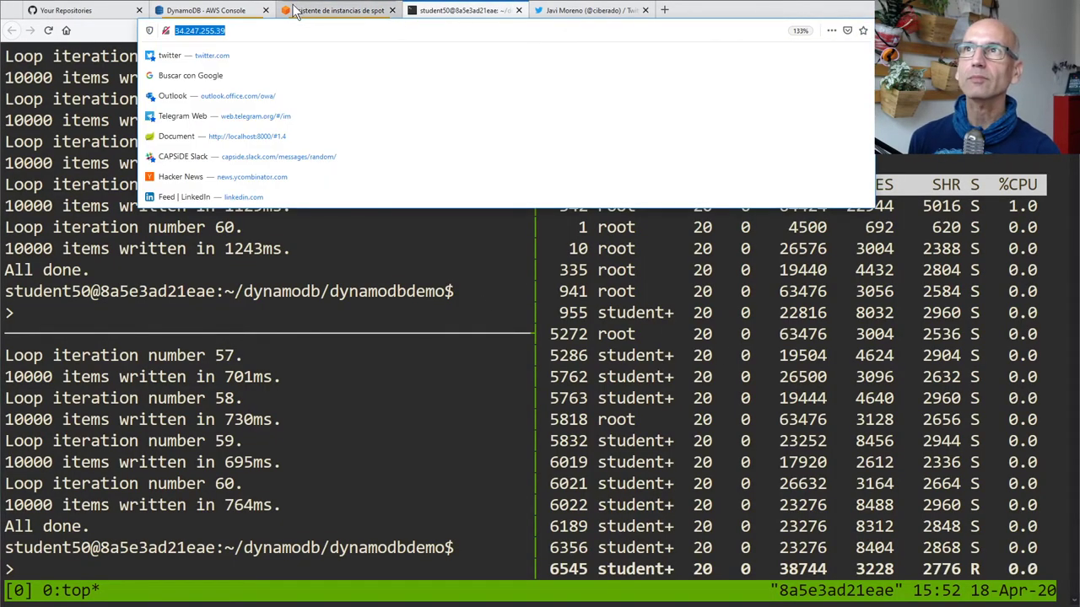
key("ctrl+t")
key("ctrl+v")
key("Return")
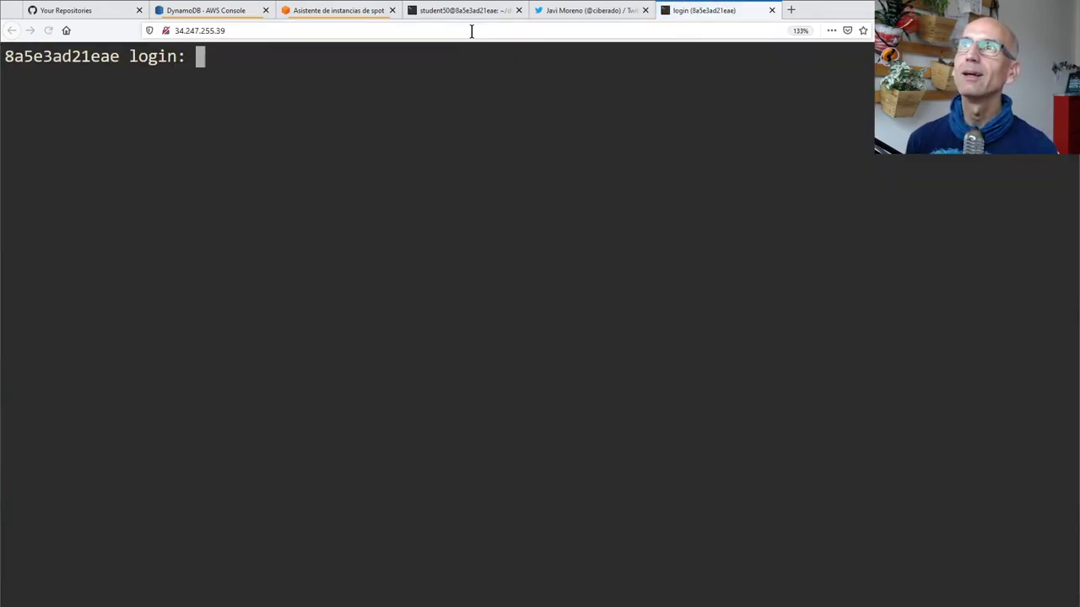
Log in to the terminal as student50 with the account password
type("student50")
key("Return")
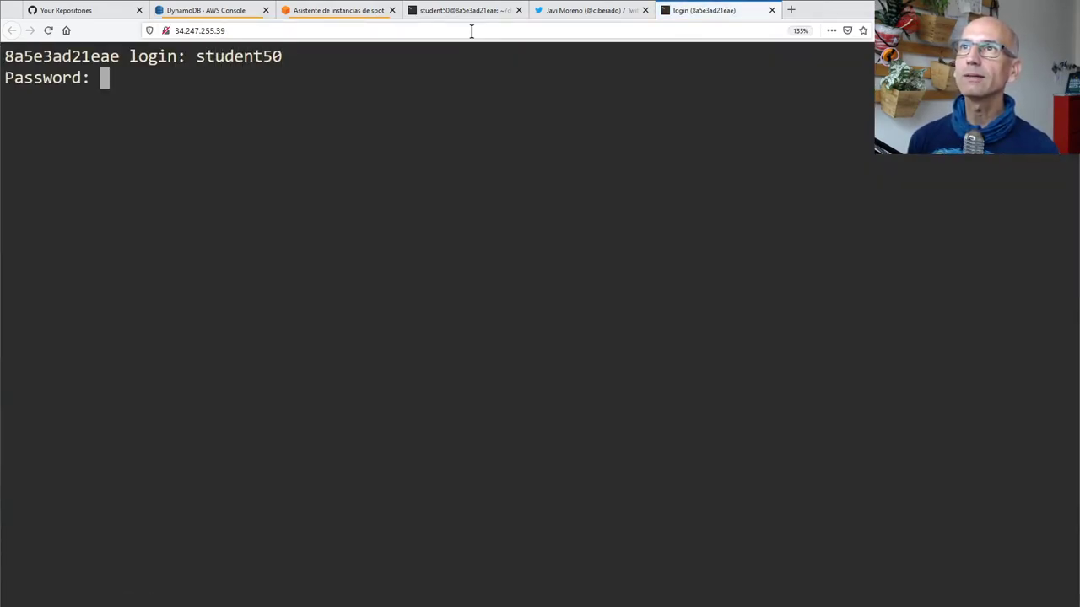
key("Return")
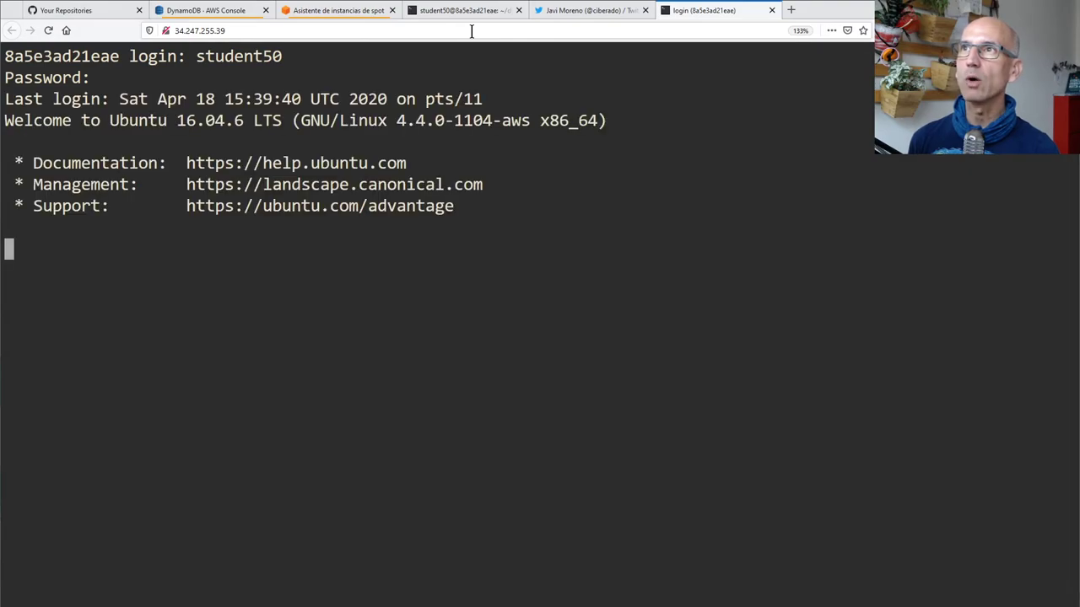
Clear the terminal, change to the ec2 directory and list its files
type("c")
key("BackSpace")
key("ctrl+l")
type("cd ec2")
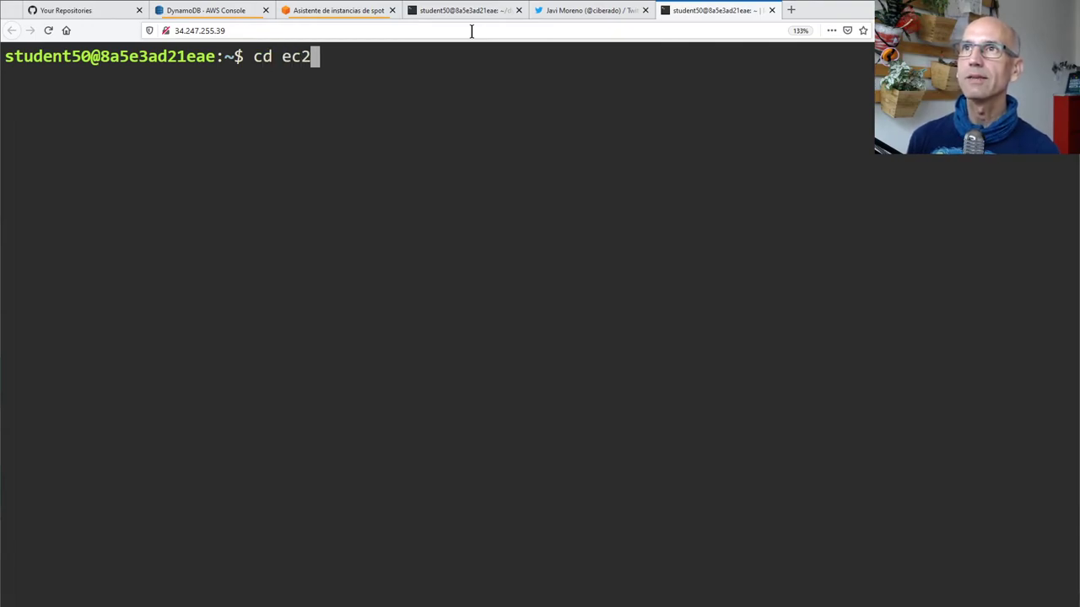
key("Return")
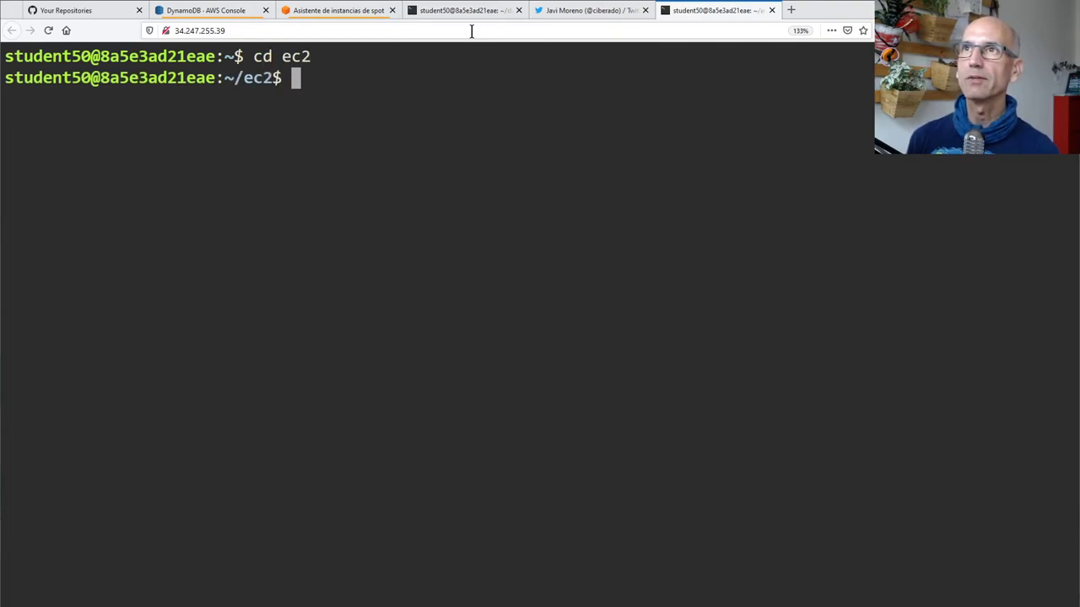
type("ls")
key("Return")
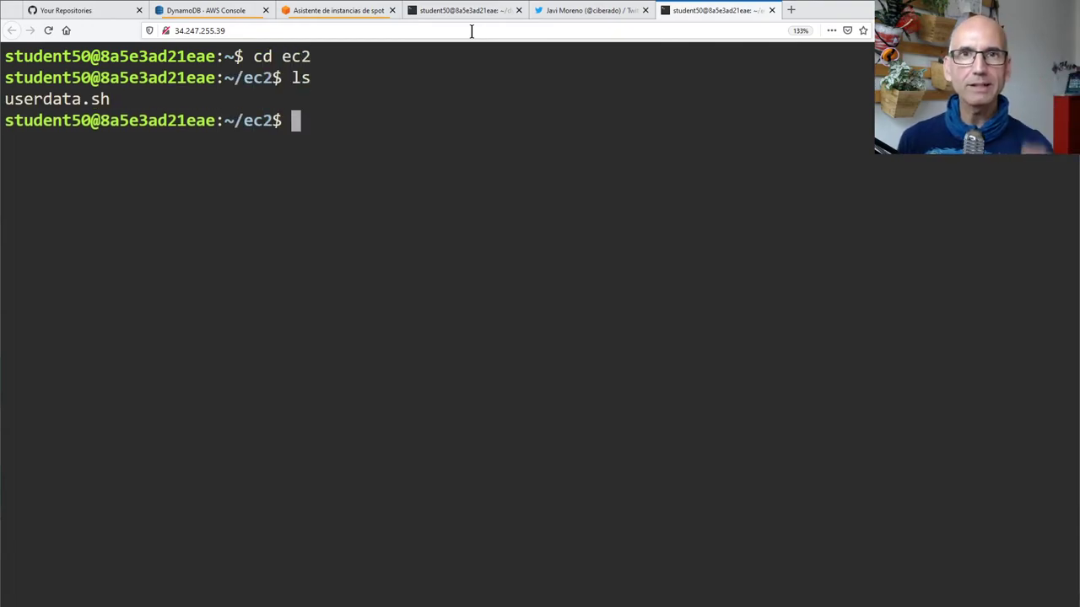
Print userdata.sh and examine its wget download line and java -jar launch line
type("cat us")
key("Tab")
key("Return")
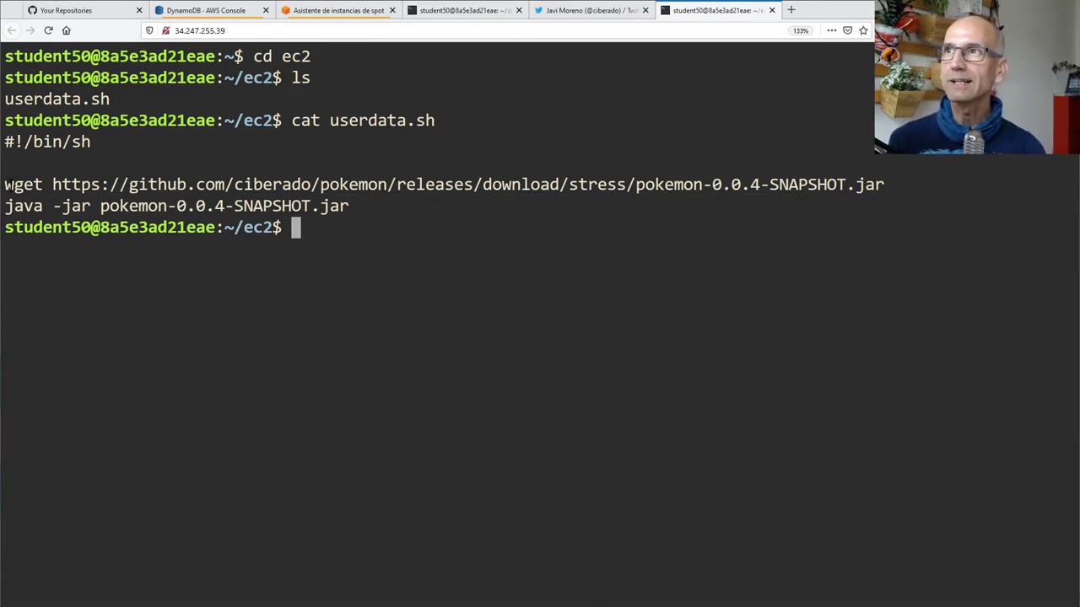
left_click_drag(14, 184, 167, 185)
left_click(171, 230)
left_click_drag(4, 205, 148, 208)
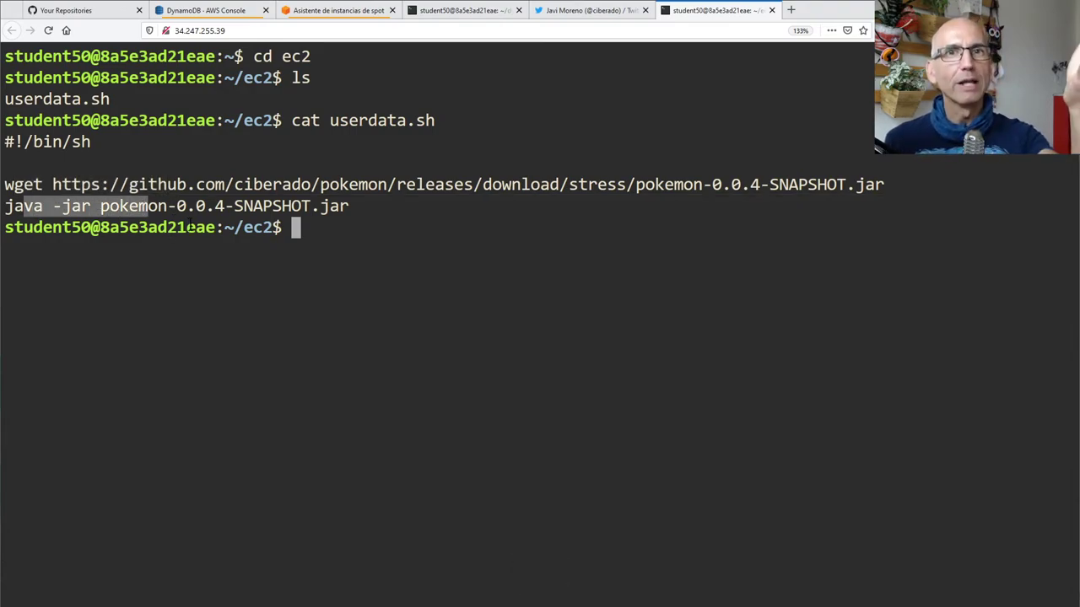
left_click(250, 371)
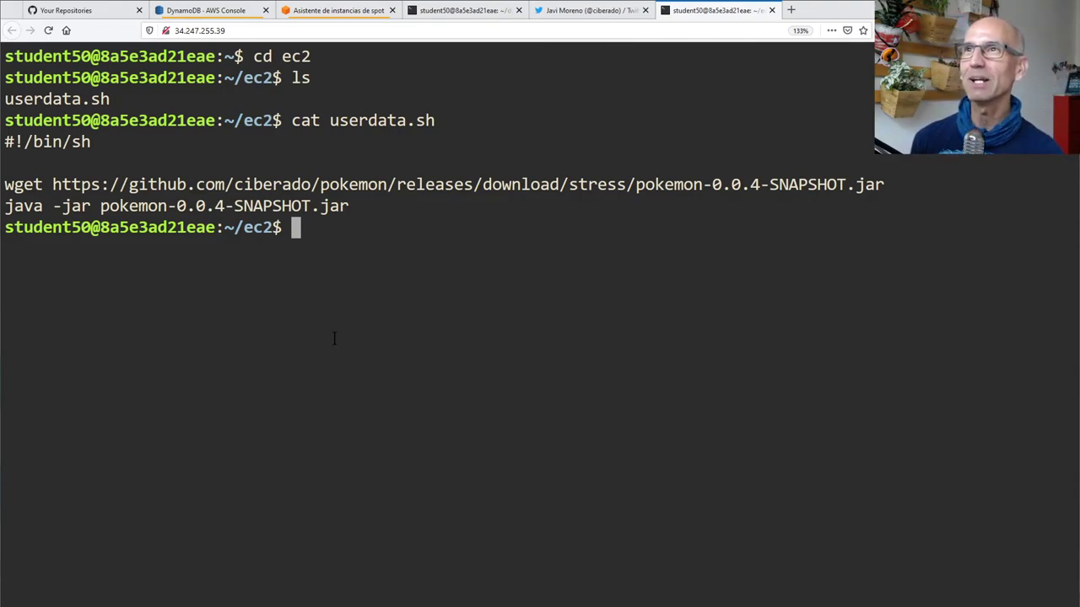
left_click_drag(6, 140, 356, 206)
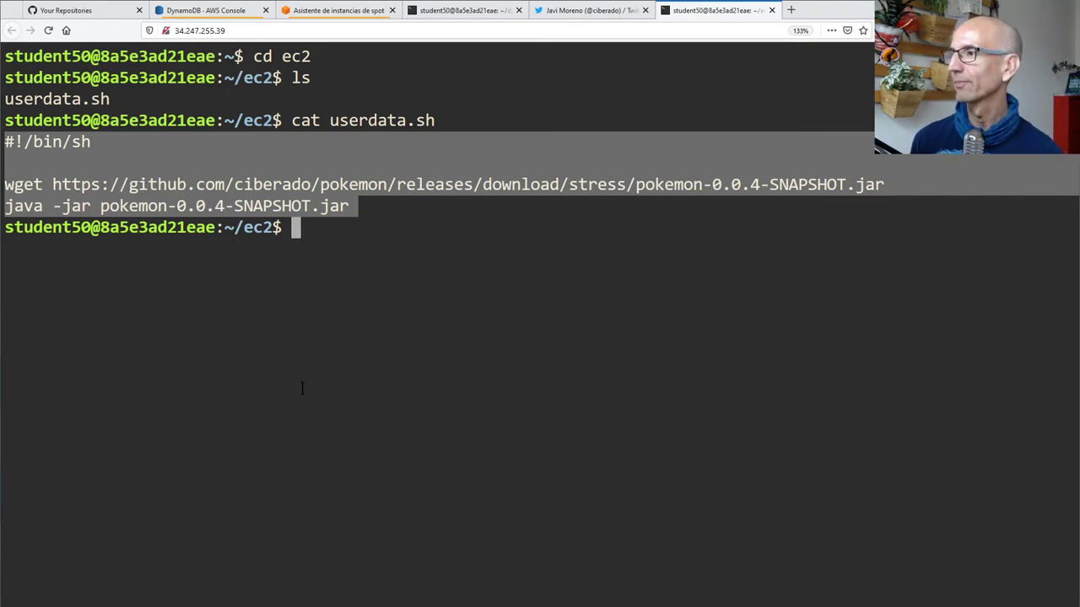
Clear the terminal and enter an aws ec2 run-instances command for 3 one-time c4.4xlarge spot instances using ami-00890f614e48ce866, userdata.sh and Name=demo tags
key("alt+Tab")
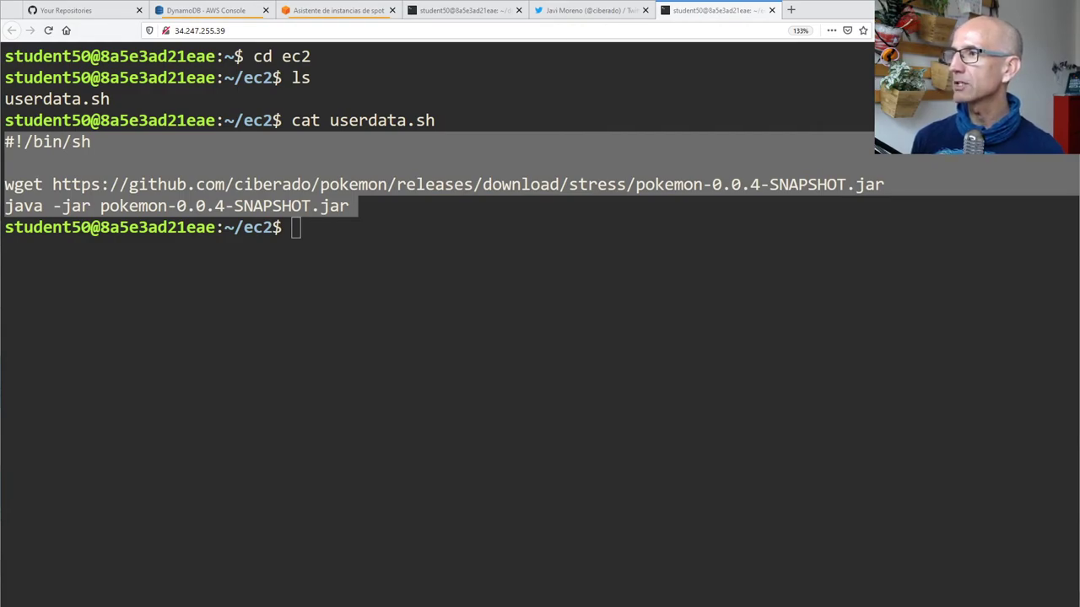
left_click(547, 364)
key("ctrl+l")
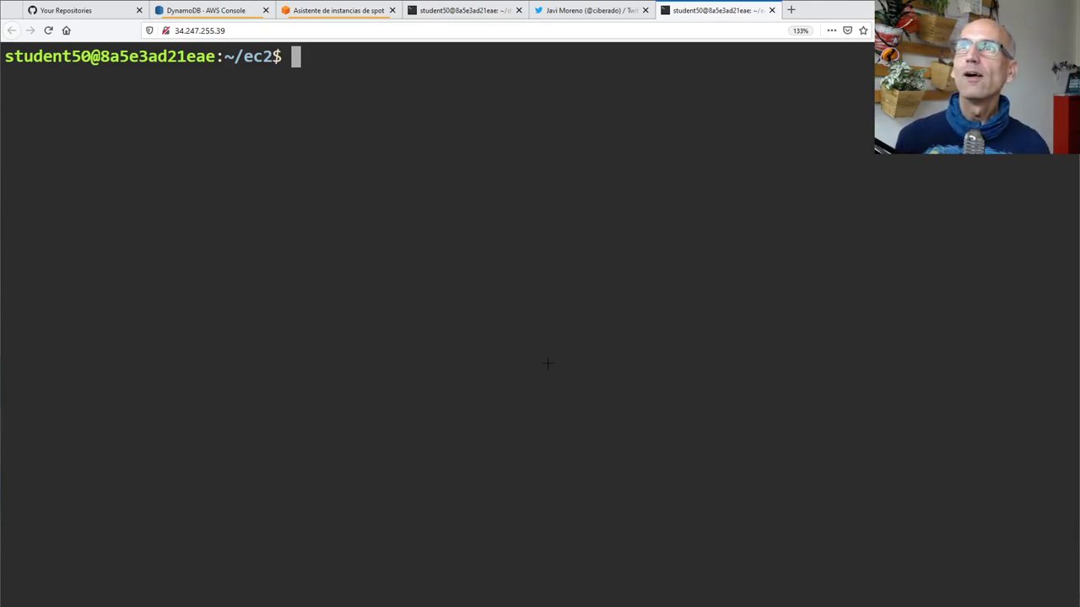
key("ctrl+v")
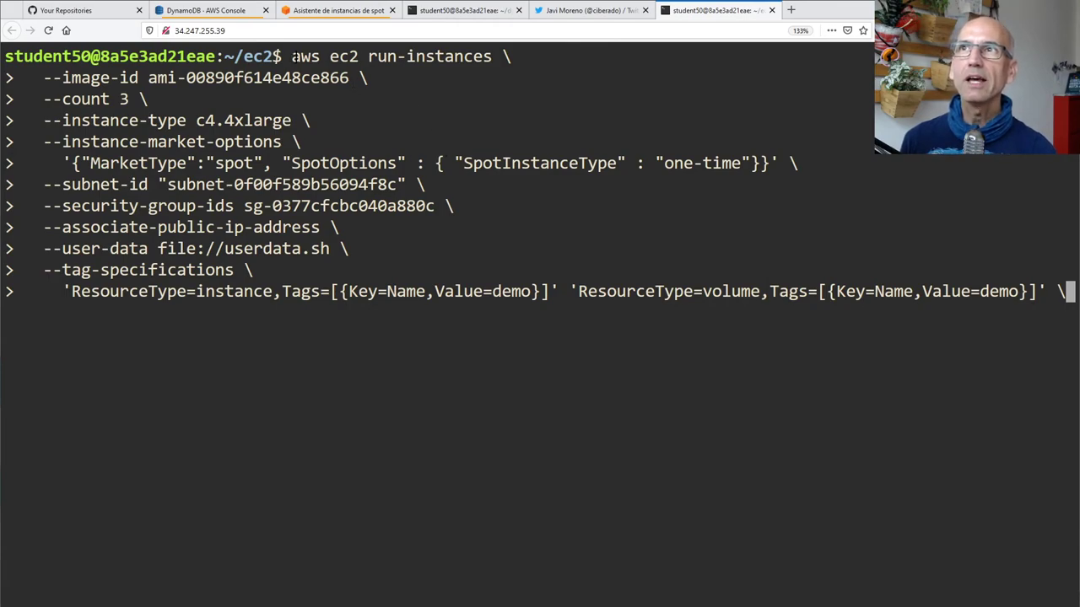
Examine the run-instances command's image, count, instance type, spot market options, subnet, security group and user data arguments
double_click(305, 56)
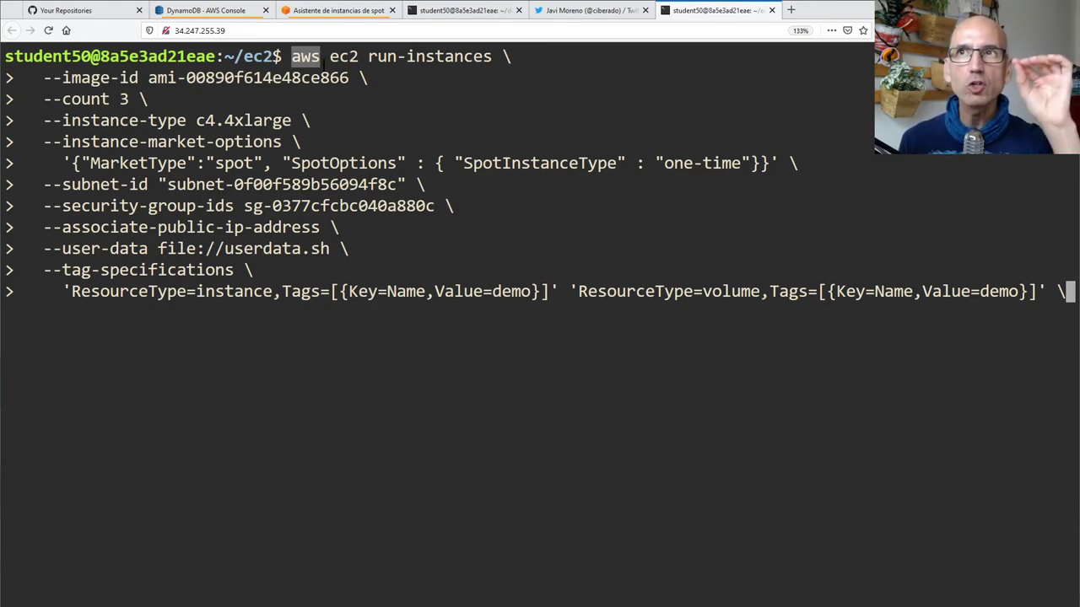
left_click_drag(332, 56, 498, 56)
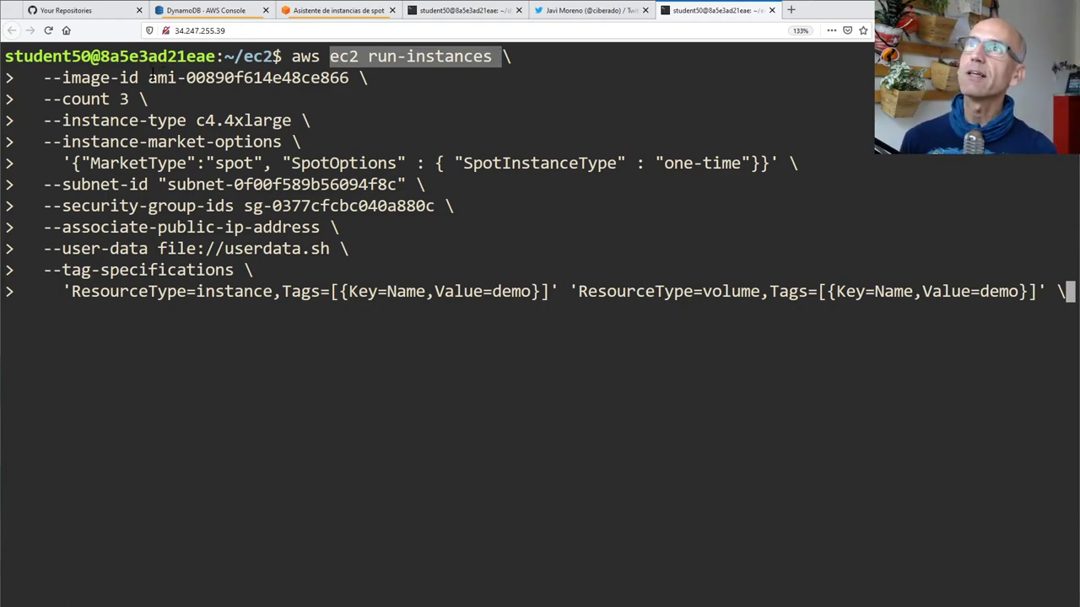
left_click(153, 76)
left_click_drag(62, 78, 358, 78)
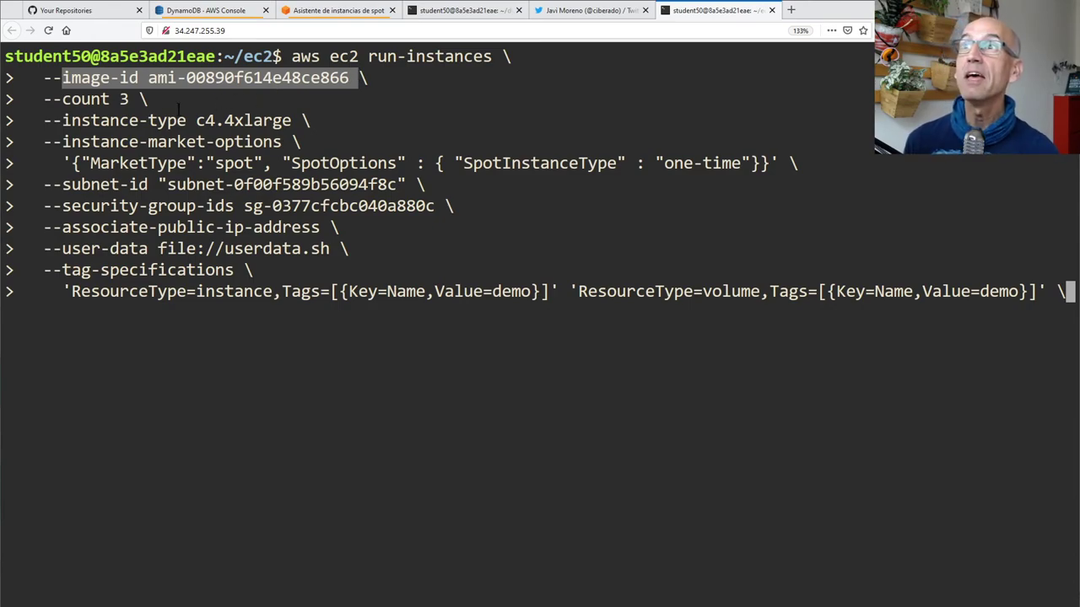
left_click(124, 106)
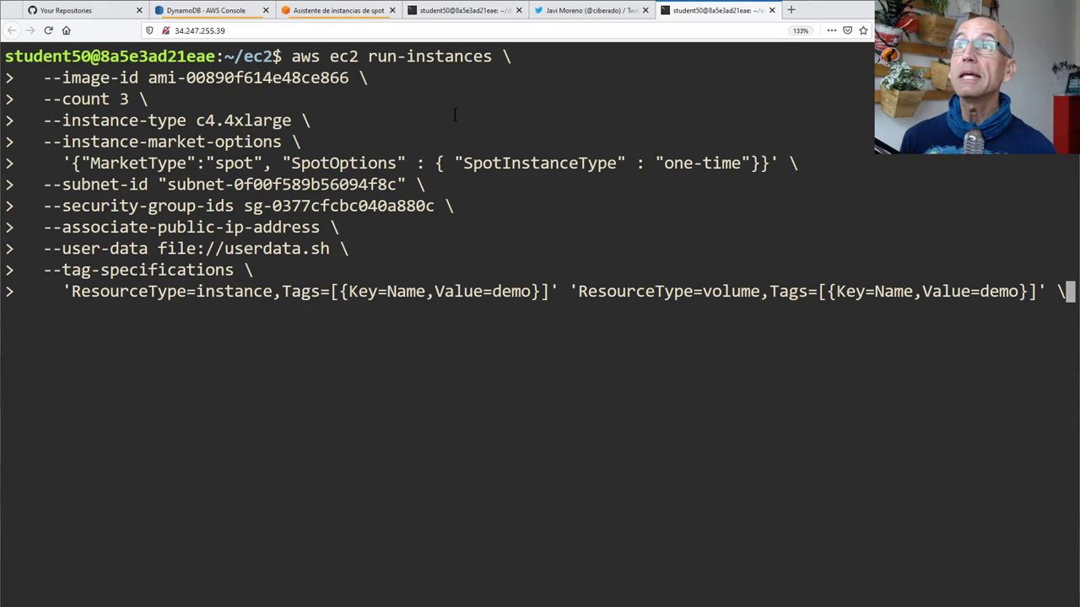
left_click_drag(197, 121, 302, 120)
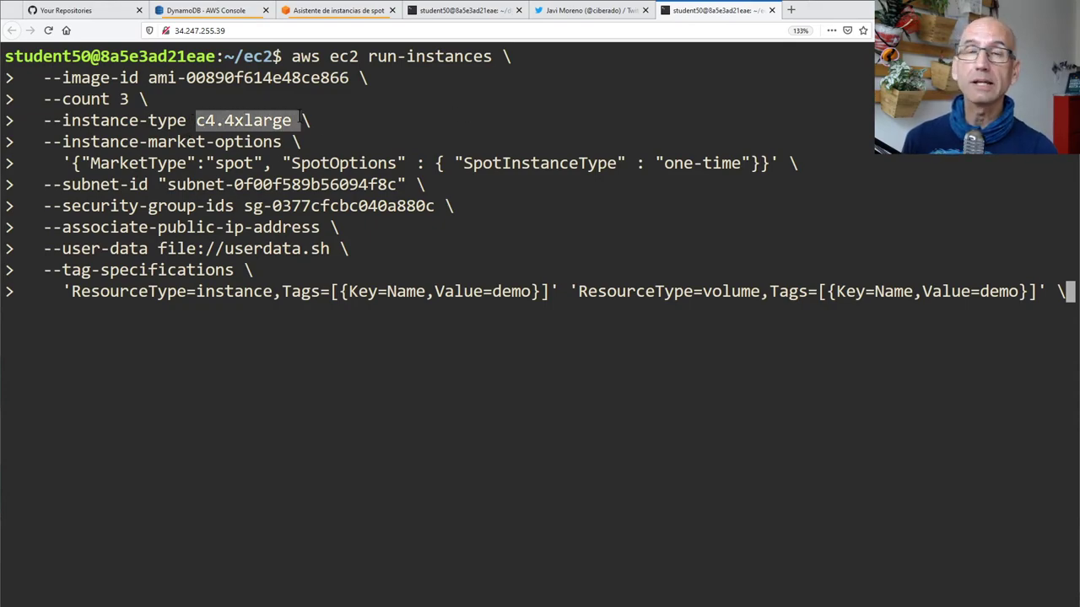
left_click(228, 149)
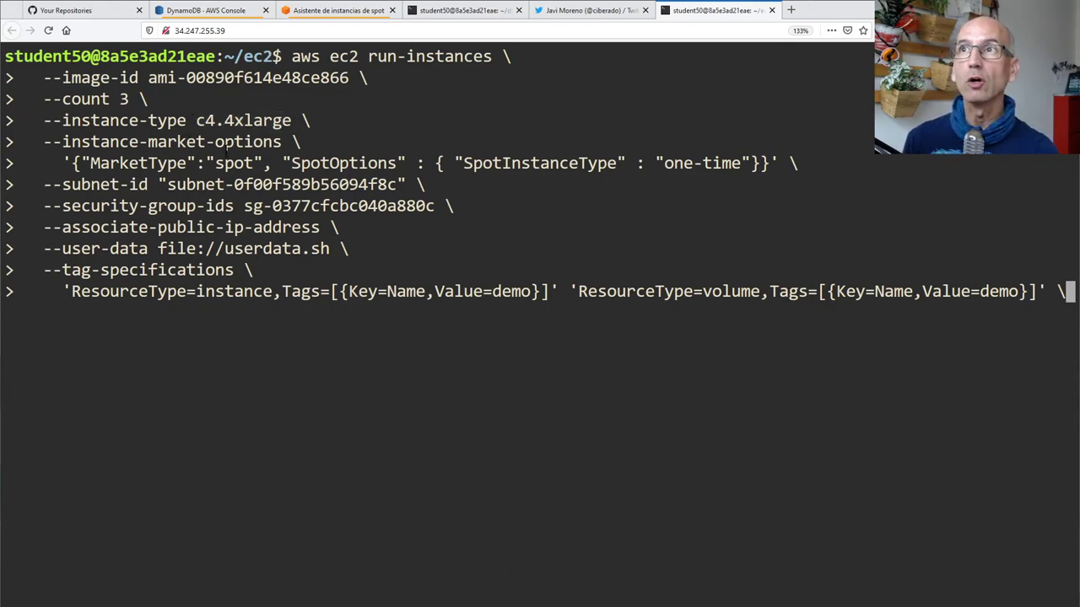
left_click_drag(64, 162, 796, 162)
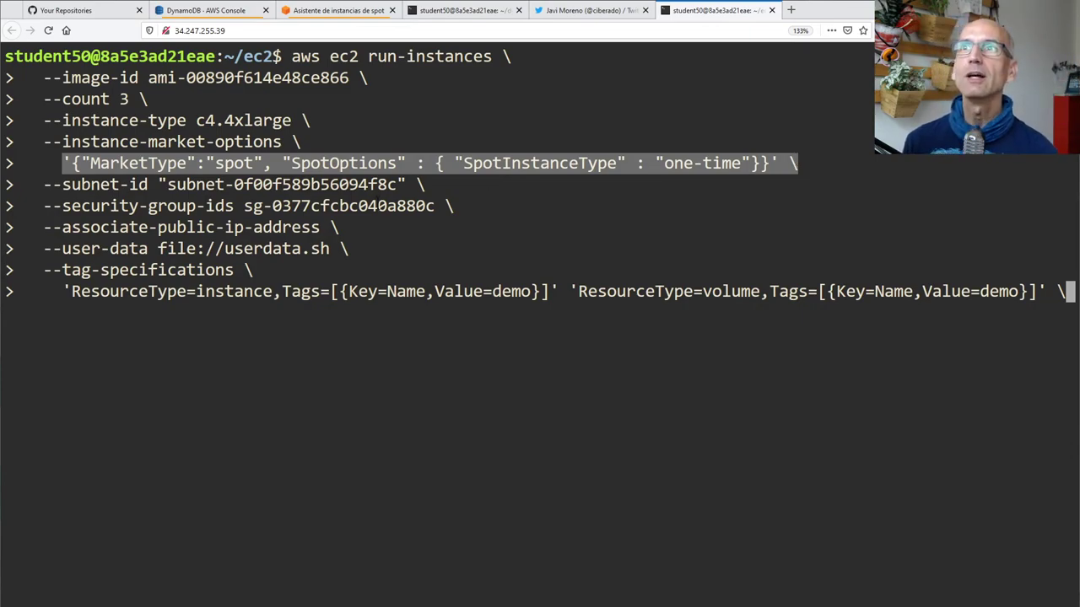
left_click(217, 187)
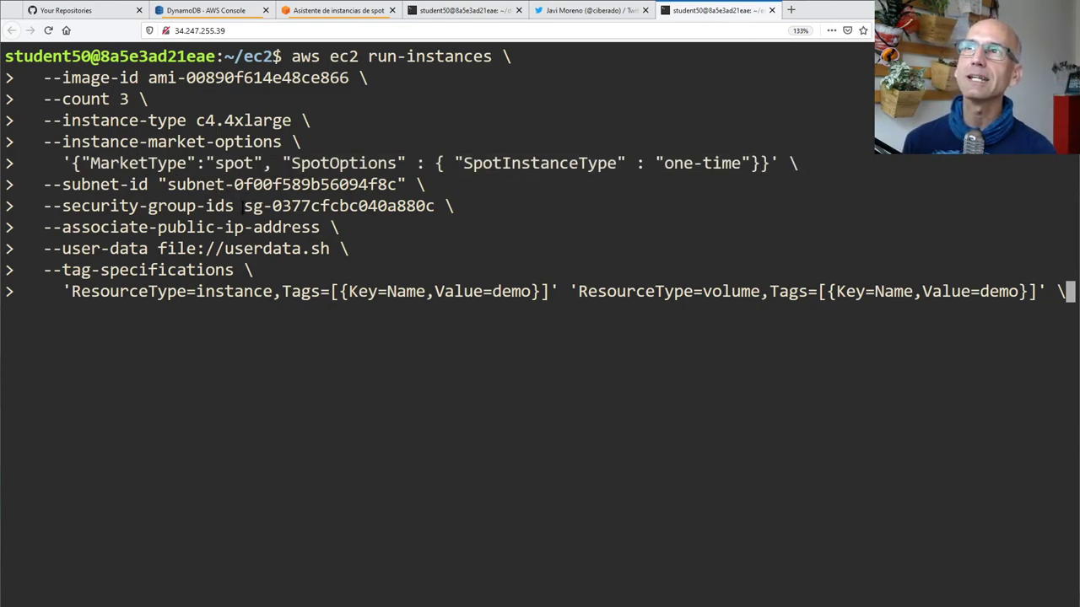
left_click_drag(263, 206, 348, 205)
left_click(228, 232)
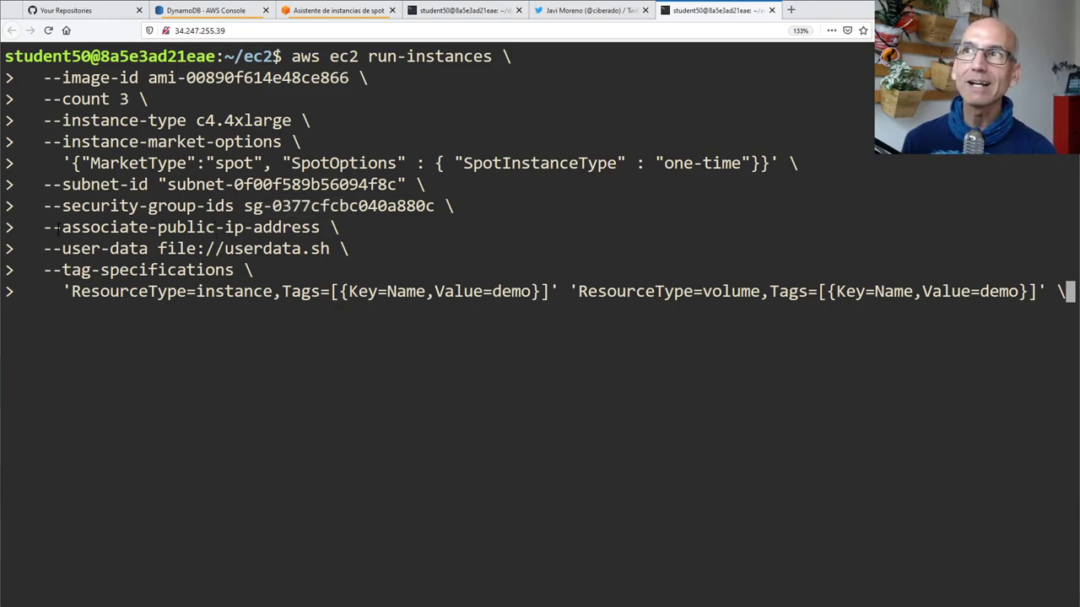
left_click_drag(149, 248, 330, 248)
left_click(462, 245)
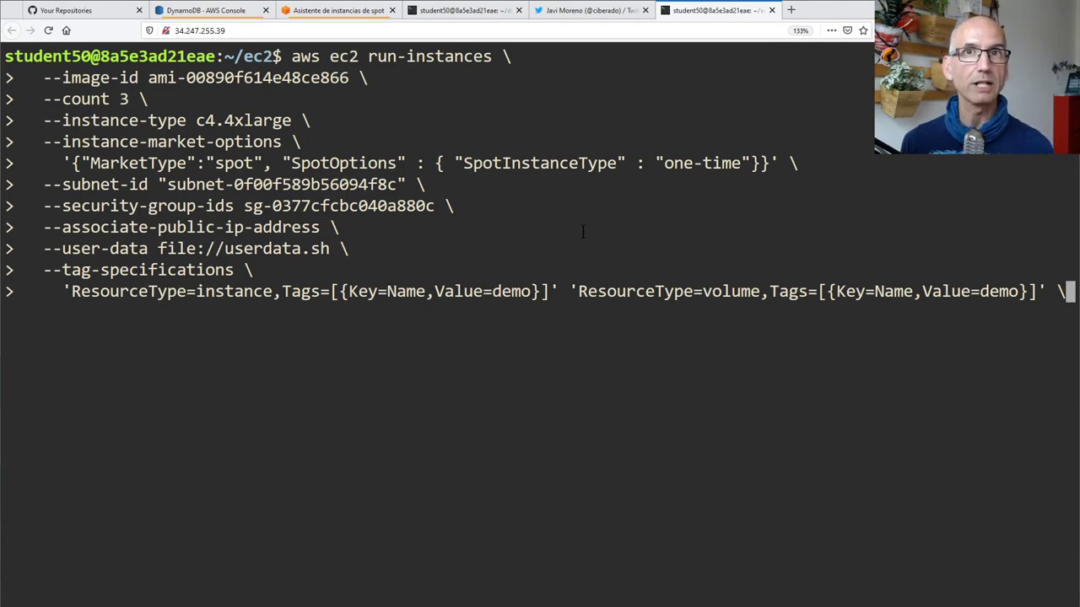
Run the run-instances command to launch the spot instances, and clear its output from the terminal
key("Return")
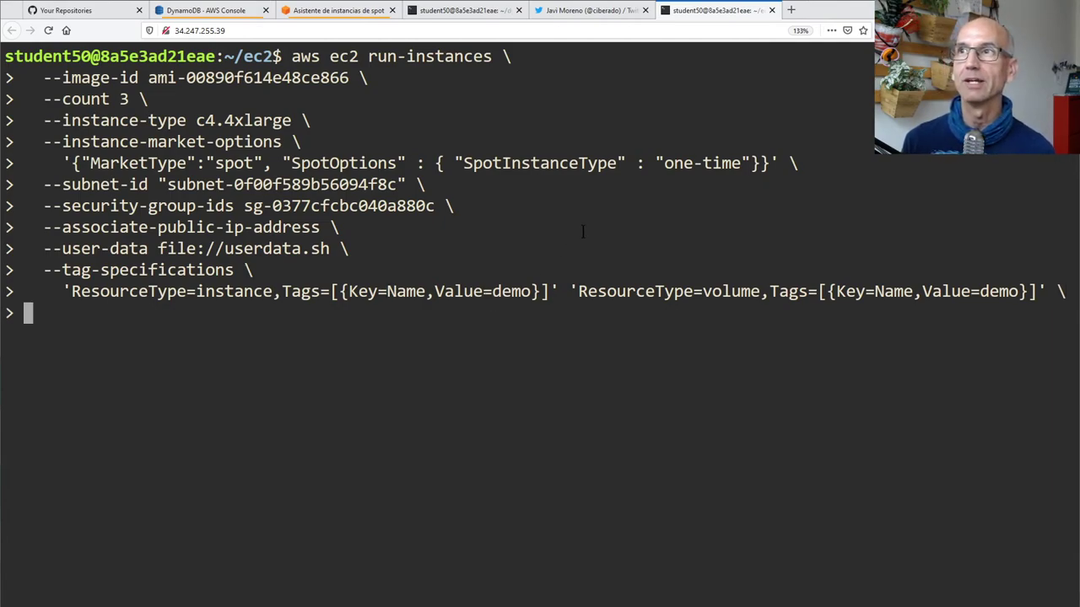
key("Return")
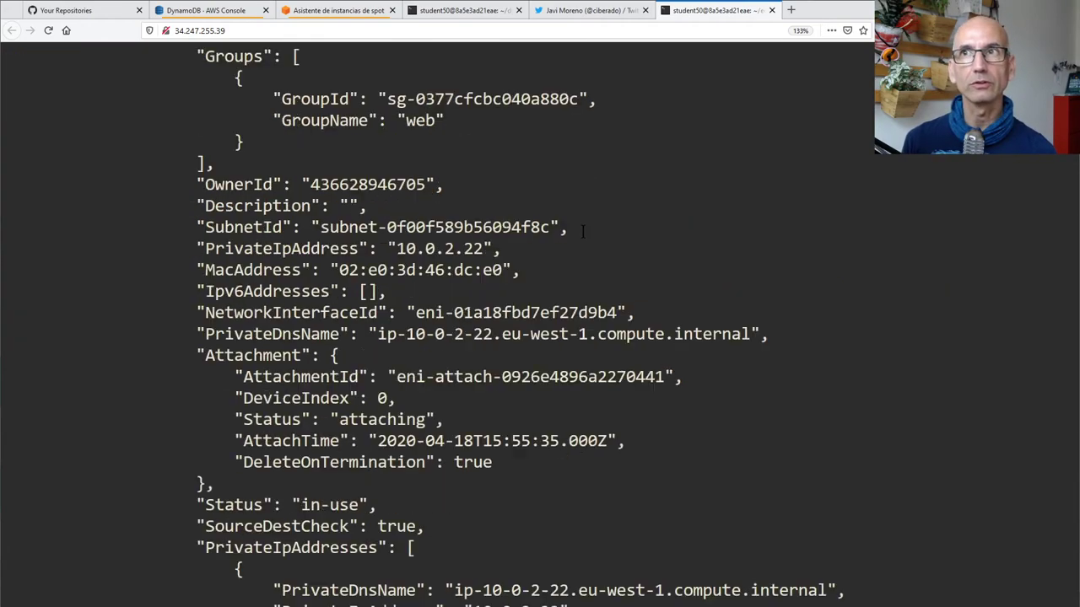
key("ctrl+minus")
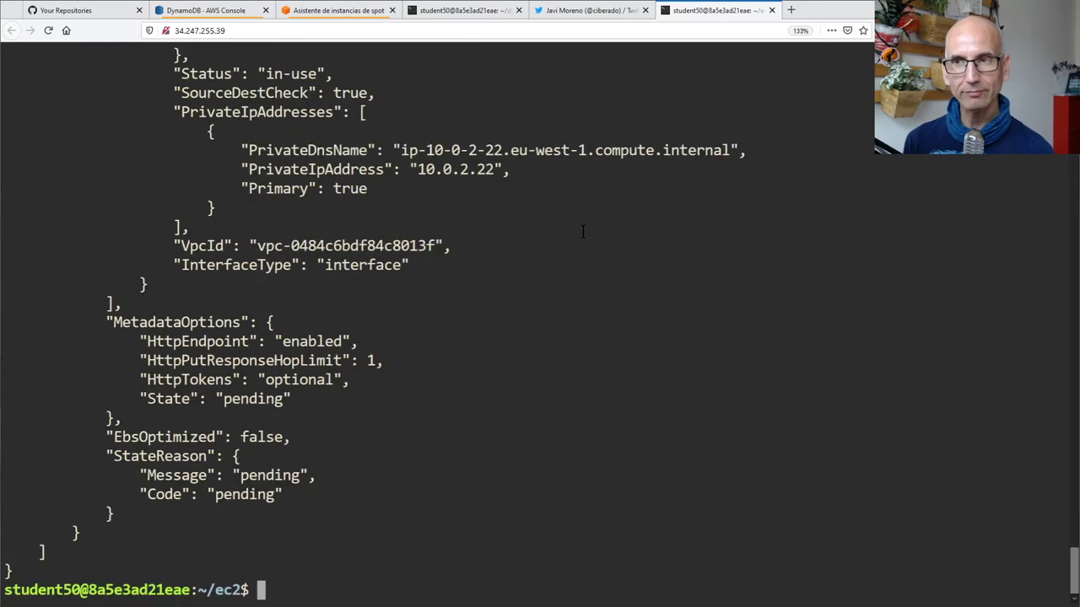
key("ctrl+plus")
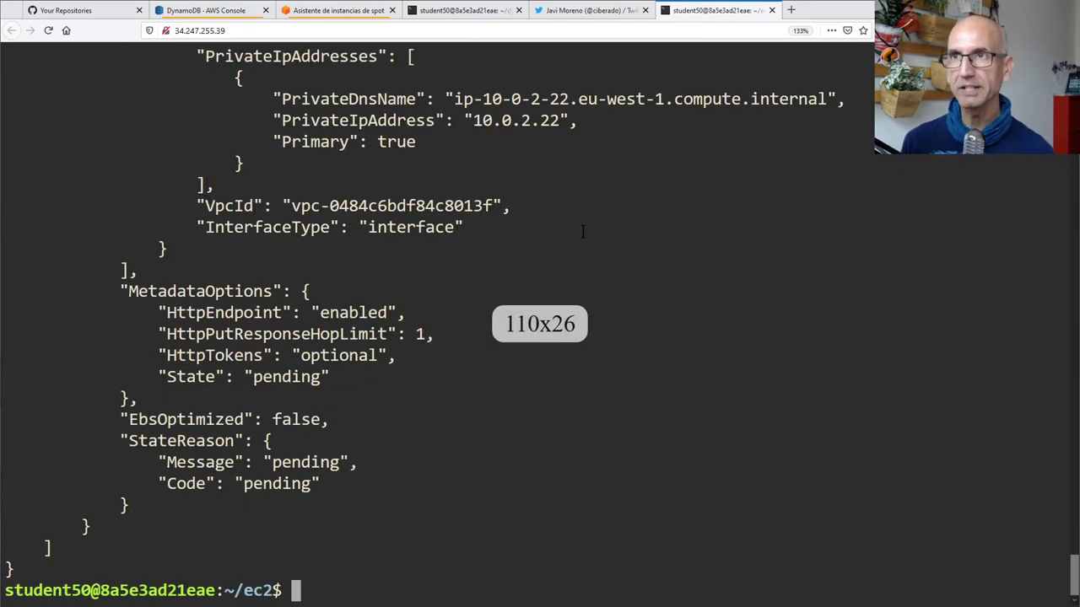
key("ctrl+l")
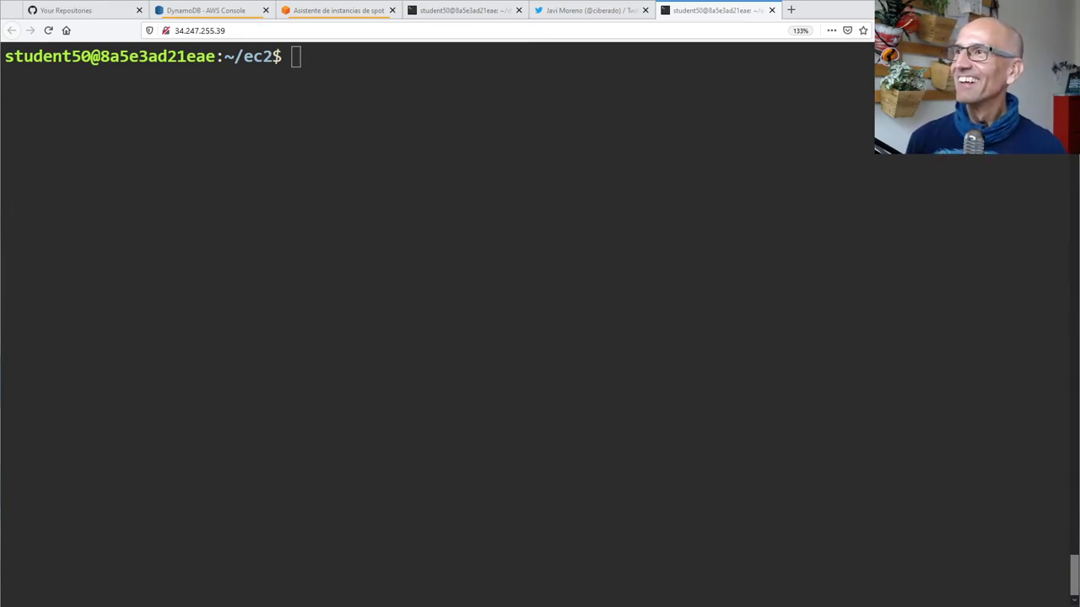
Run aws ec2 describe-instances filtered by tag Name=demo, querying instance ID, state, IP, availability zone and name with table output
left_click(368, 333)
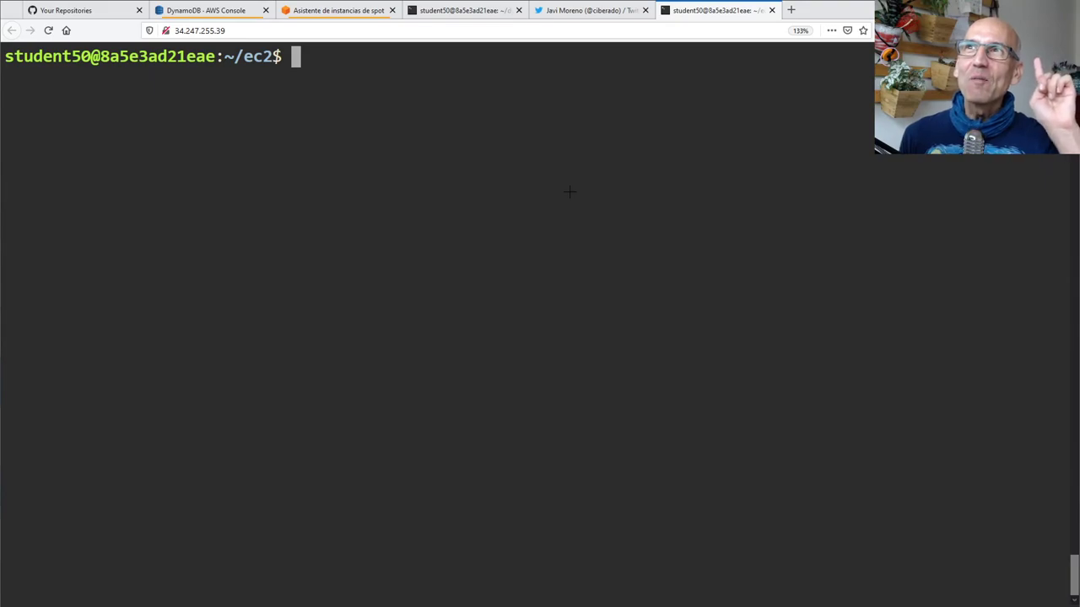
type("aws ec2 describe-instances \\   --filters \"Name=tag:Name,Values=demo\"    \\   --query \\ \"Reservations[*].Instances[*].{Instance:InstanceId,State:State.Name,IP:Publicent.AvailabilityZone,Name:Tags[?Key=='Name']|[0].Value}\"   \\   --output table")
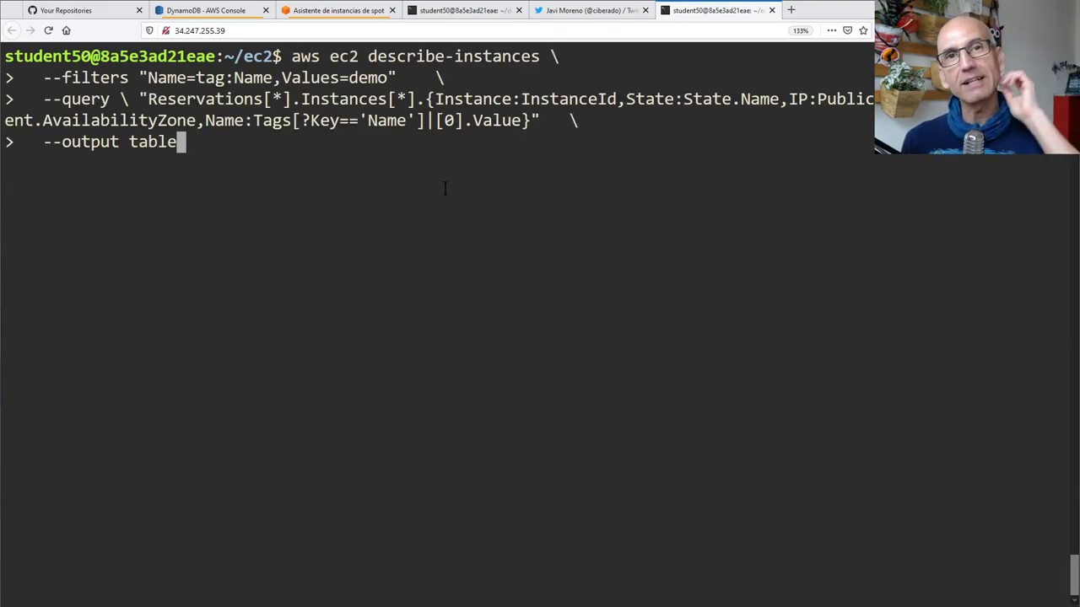
key("Return")
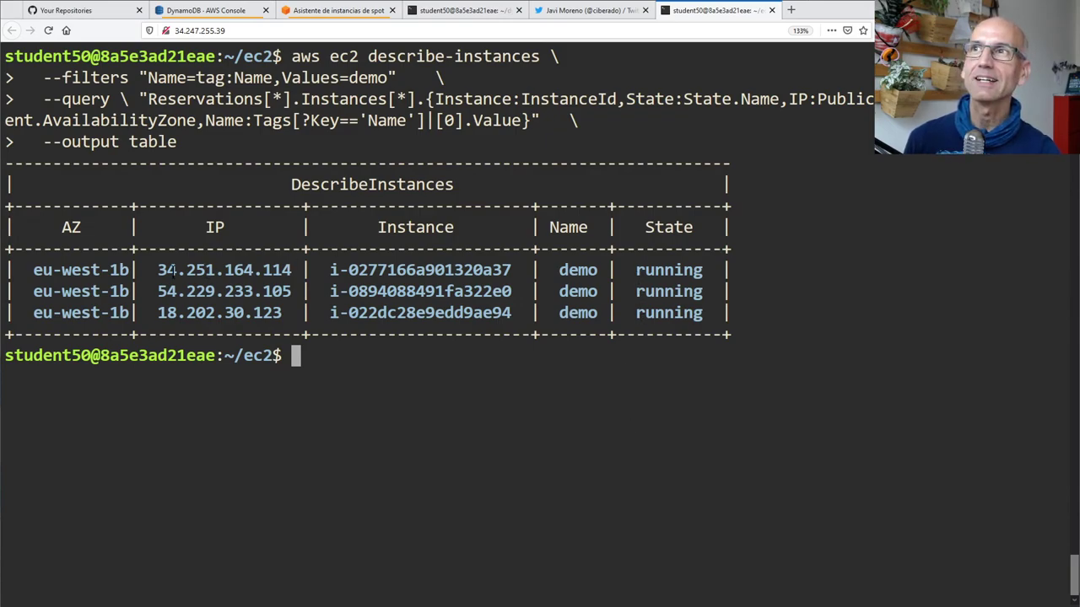
Copy the public IP address of the first demo instance in the table
left_click_drag(159, 270, 292, 270)
key("ctrl+c")
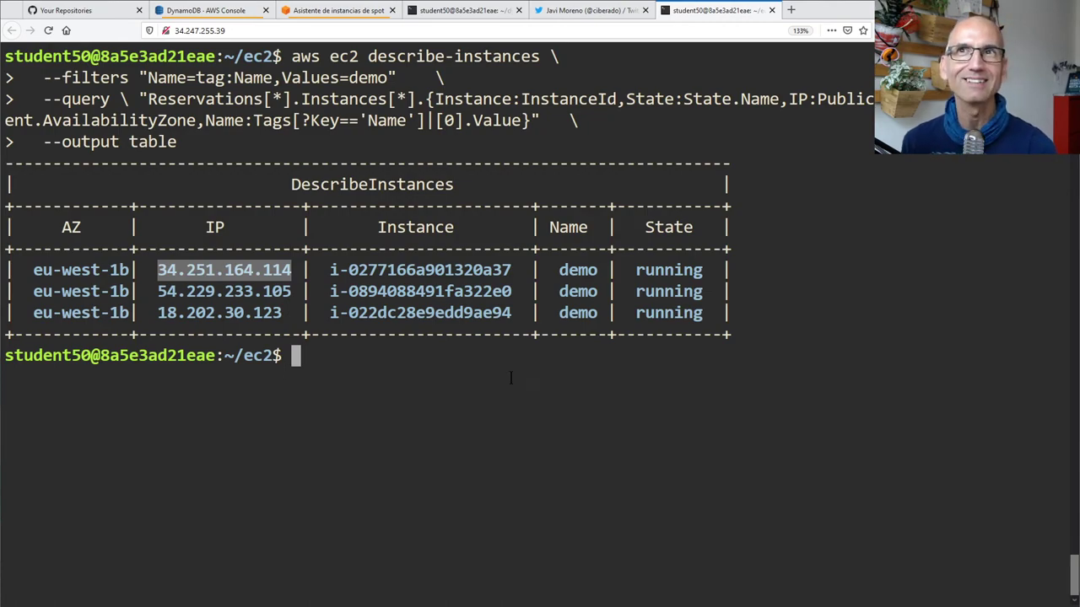
left_click(683, 442)
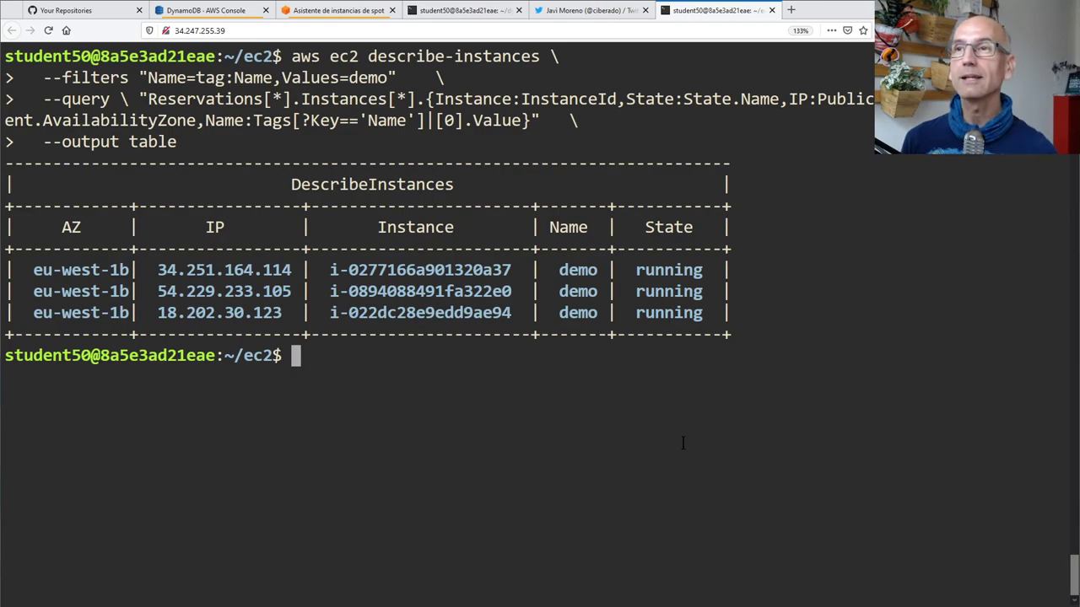
Rerun the earlier run-instances command for c4.4xlarge spot instances with the count set to 30
key("Up")
key("Up")
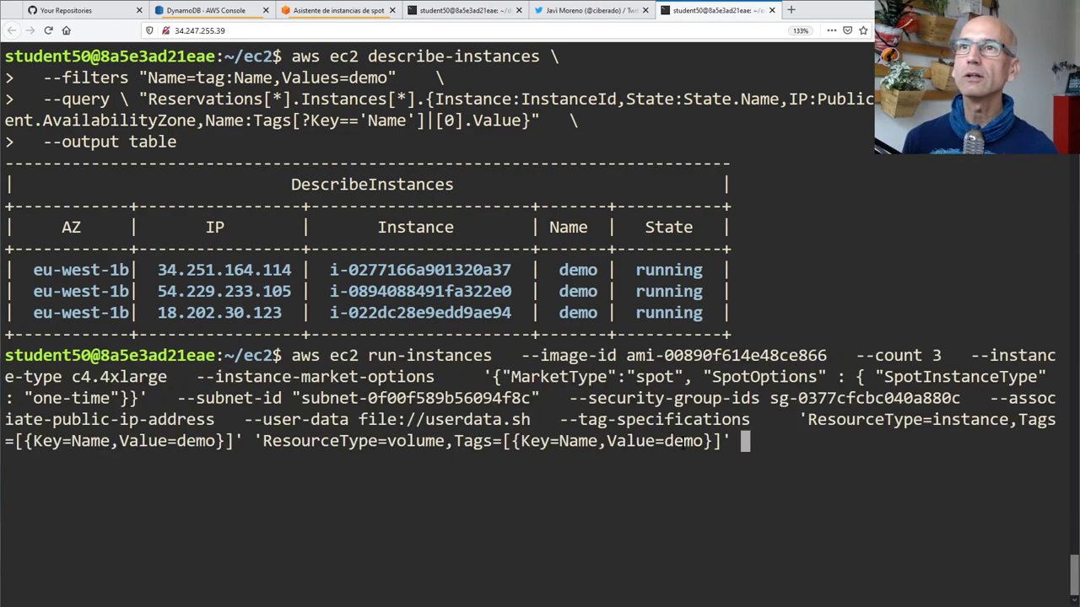
key("Left")
key("Left")
key("Left")
key("Left")
key("Left")
key("Left")
key("Left")
key("Left")
key("Left")
key("Left")
key("Left")
key("Left")
key("Left")
key("Left")
key("Left")
key("Left")
key("Left")
key("Left")
key("Left")
key("Left")
key("Left")
key("Left")
key("Left")
key("Left")
key("Left")
key("Left")
key("Left")
key("Left")
key("Left")
key("Left")
key("Left")
key("Left")
key("Left")
key("Left")
key("Left")
key("Left")
key("Left")
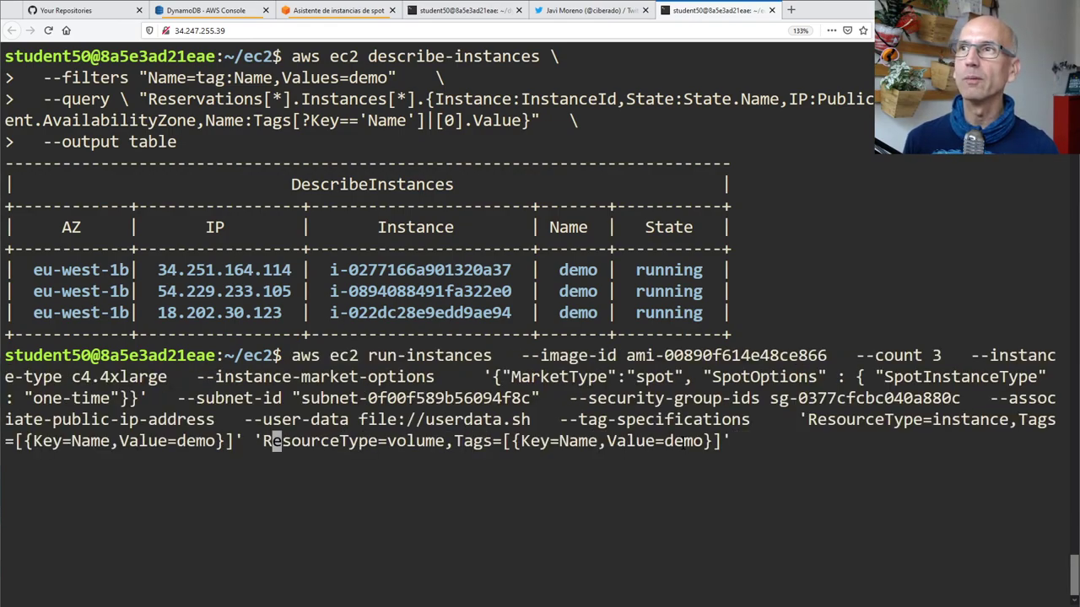
key("ctrl+Left")
key("ctrl+Left")
key("ctrl+Left")
key("ctrl+Left")
key("ctrl+Left")
key("ctrl+Left")
key("ctrl+Left")
key("ctrl+Left")
key("ctrl+Left")
key("ctrl+Left")
key("ctrl+Left")
key("ctrl+Left")
key("ctrl+Left")
key("ctrl+Left")
key("ctrl+Left")
key("ctrl+Left")
key("ctrl+Left")
key("ctrl+Left")
key("ctrl+Left")
key("ctrl+Left")
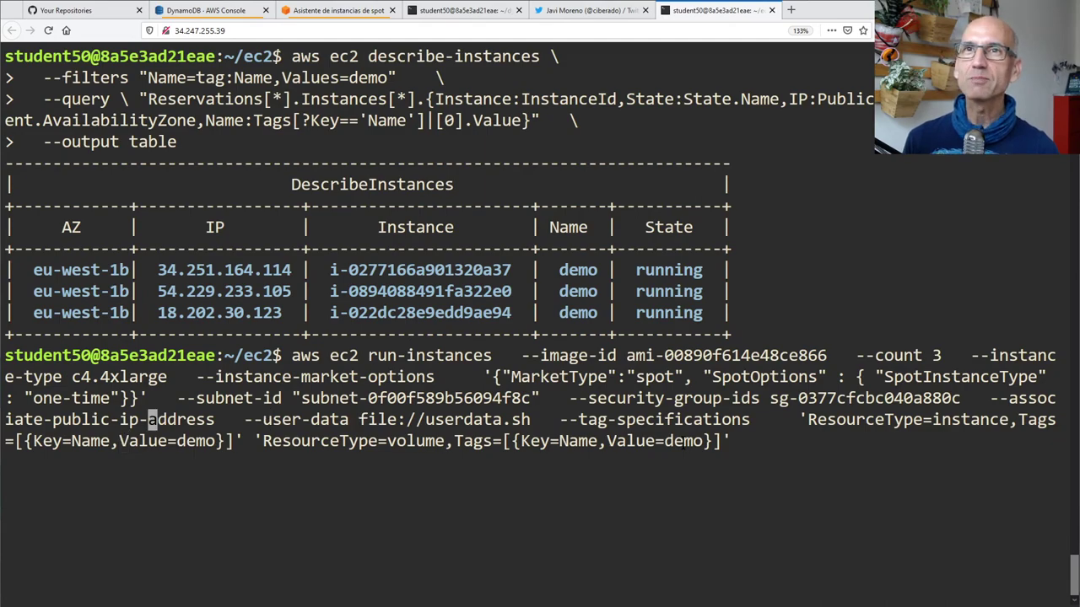
key("ctrl+Left")
key("ctrl+Left")
key("ctrl+Left")
key("ctrl+Left")
key("ctrl+Left")
key("ctrl+Left")
key("ctrl+Left")
key("ctrl+Left")
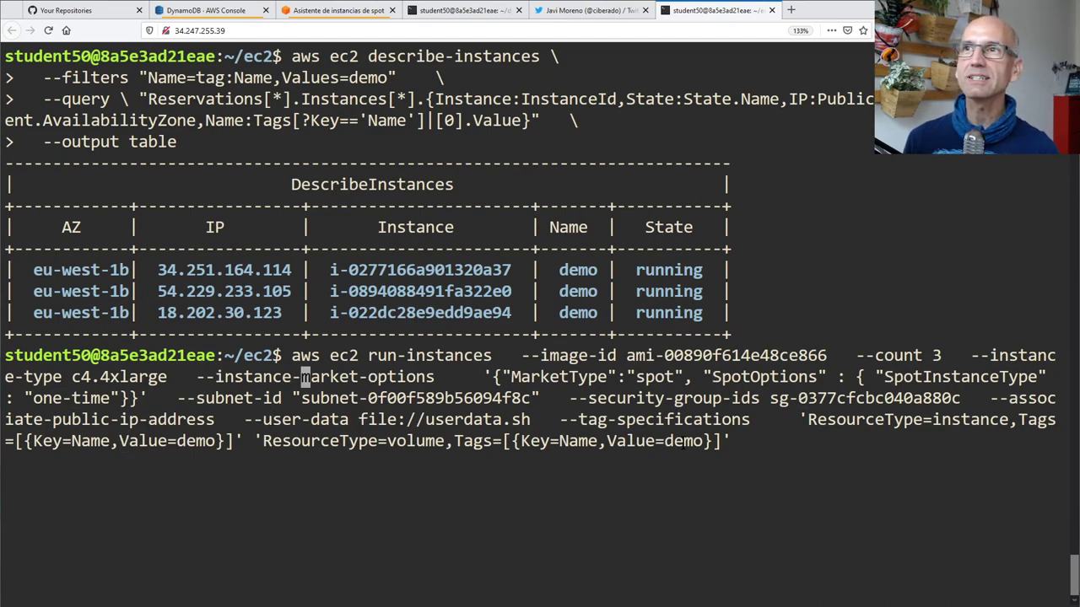
key("ctrl+Left")
key("ctrl+Left")
key("ctrl+Left")
key("Right")
key("Right")
key("Right")
key("Right")
key("Right")
key("Right")
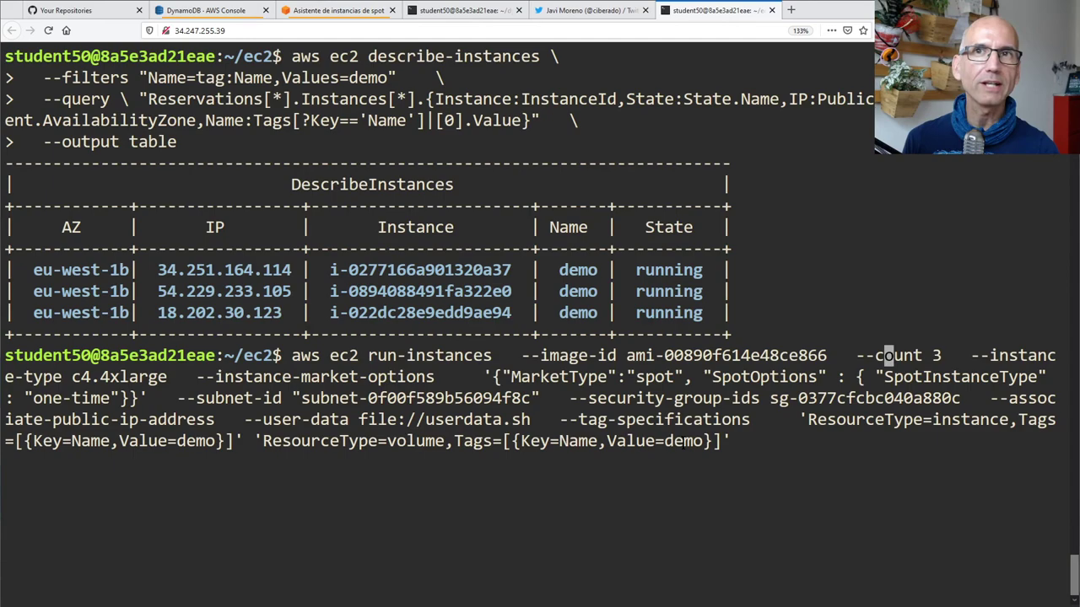
key("Right")
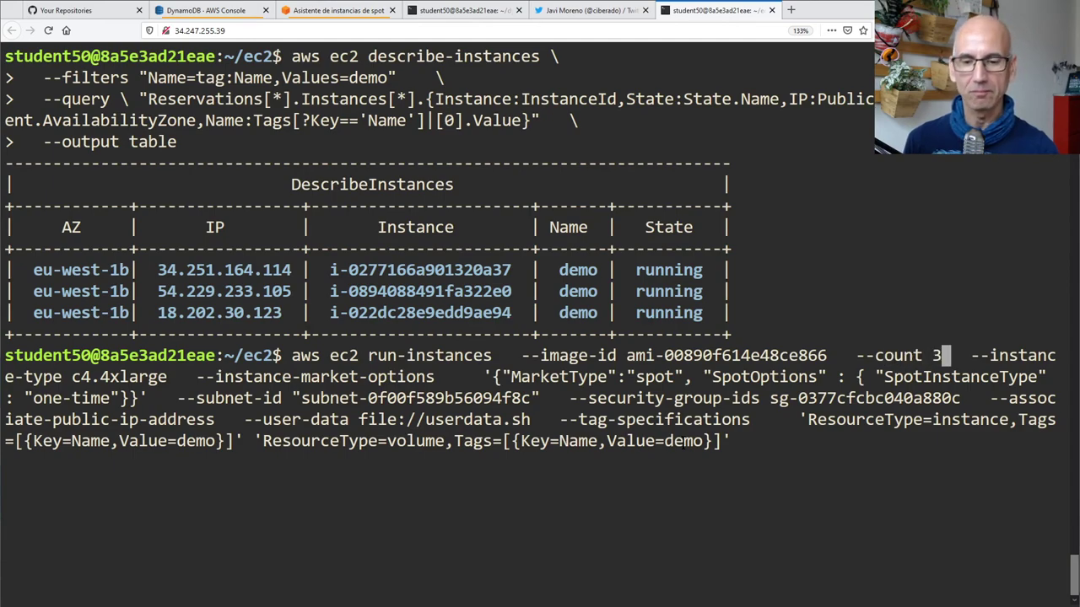
type("0")
key("Return")
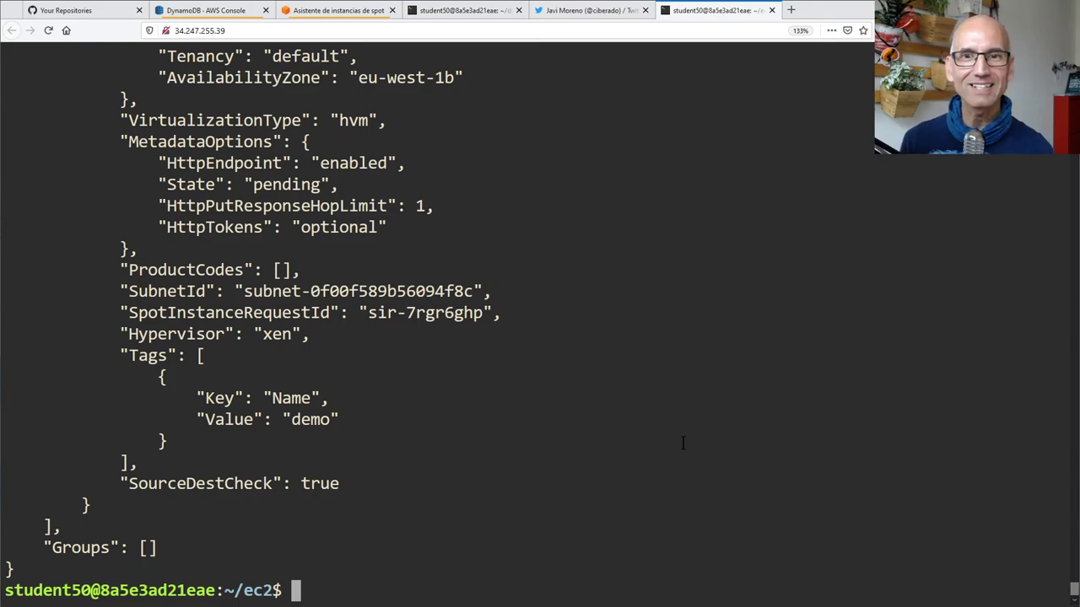
Clear the terminal and run the describe-instances query again to list the instances tagged Name=demo as a table
key("ctrl+l")
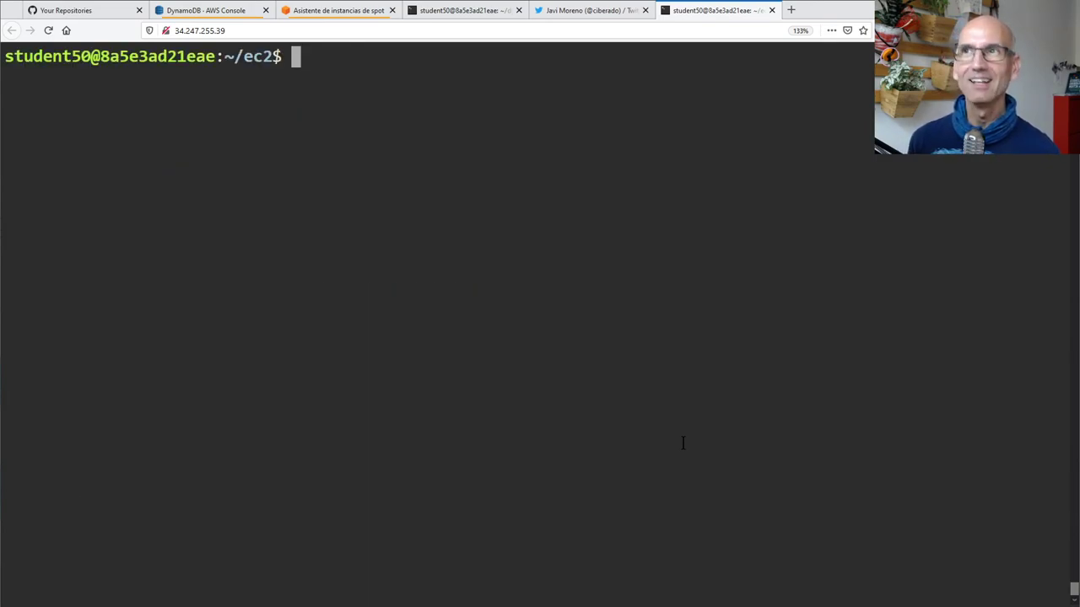
key("ctrl+v")
key("Return")
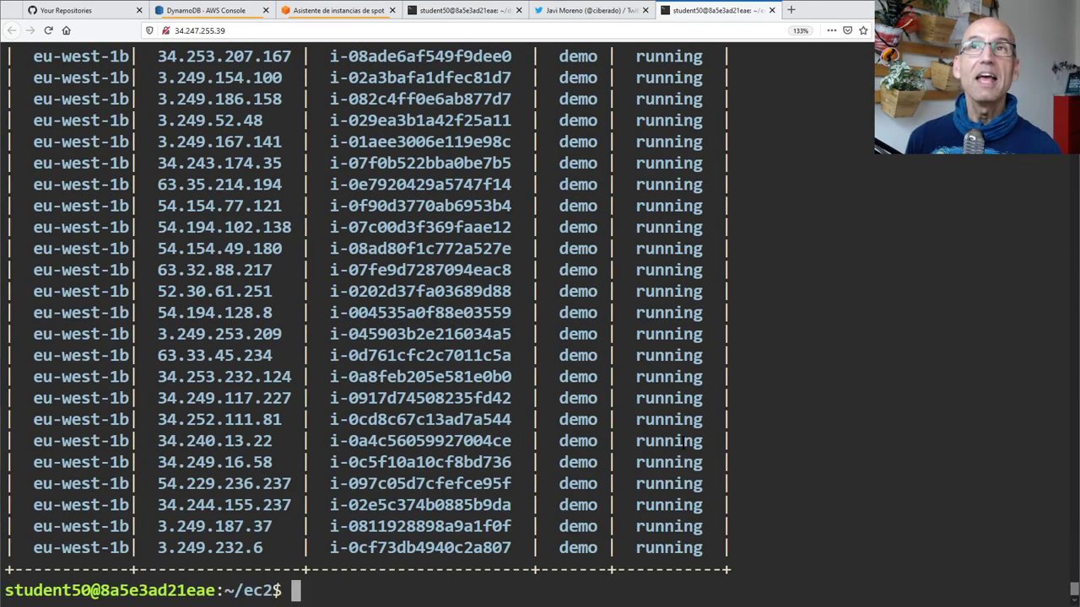
Open the first demo instance's web application at 34.251.164.114:8080 in a new browser tab
left_click(791, 11)
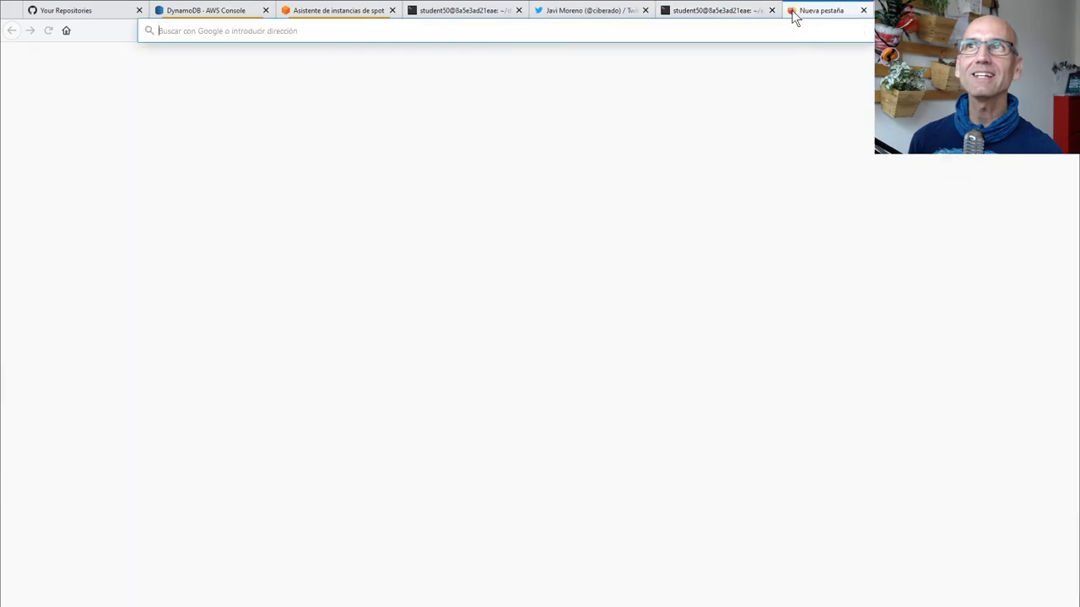
key("ctrl+v")
type(":8080")
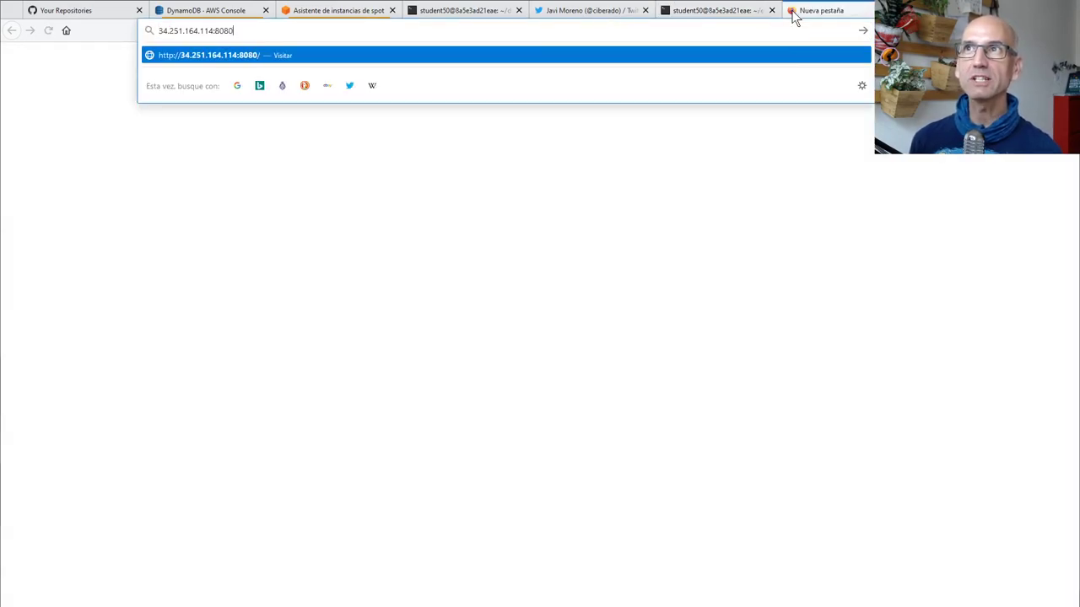
key("Return")
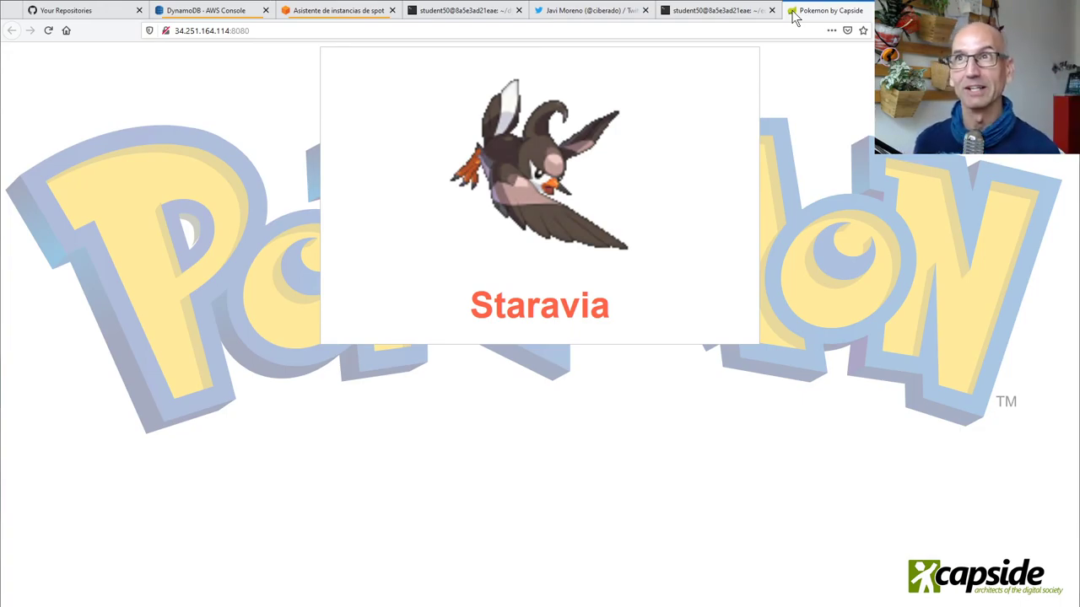
Switch to the AWS console, open the EC2 service and display its list of running instances
left_click(332, 17)
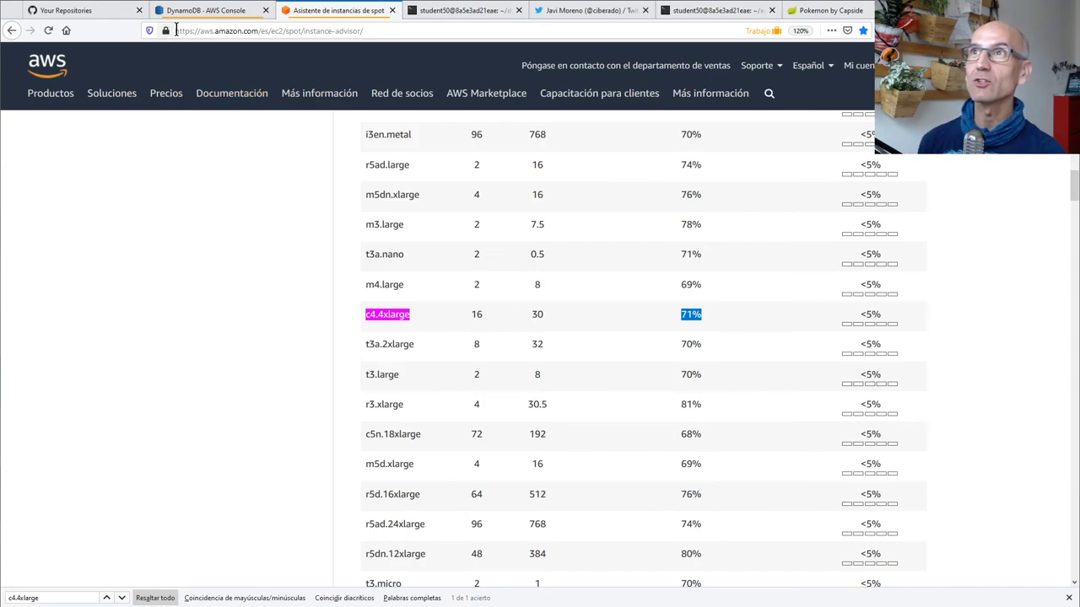
left_click(210, 10)
left_click(127, 56)
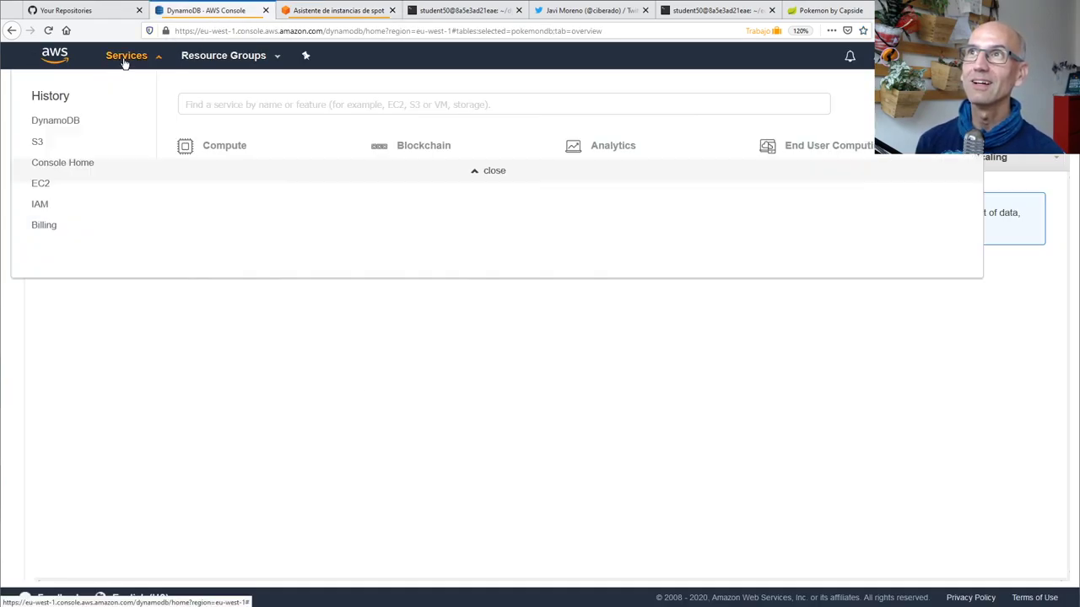
left_click(212, 163)
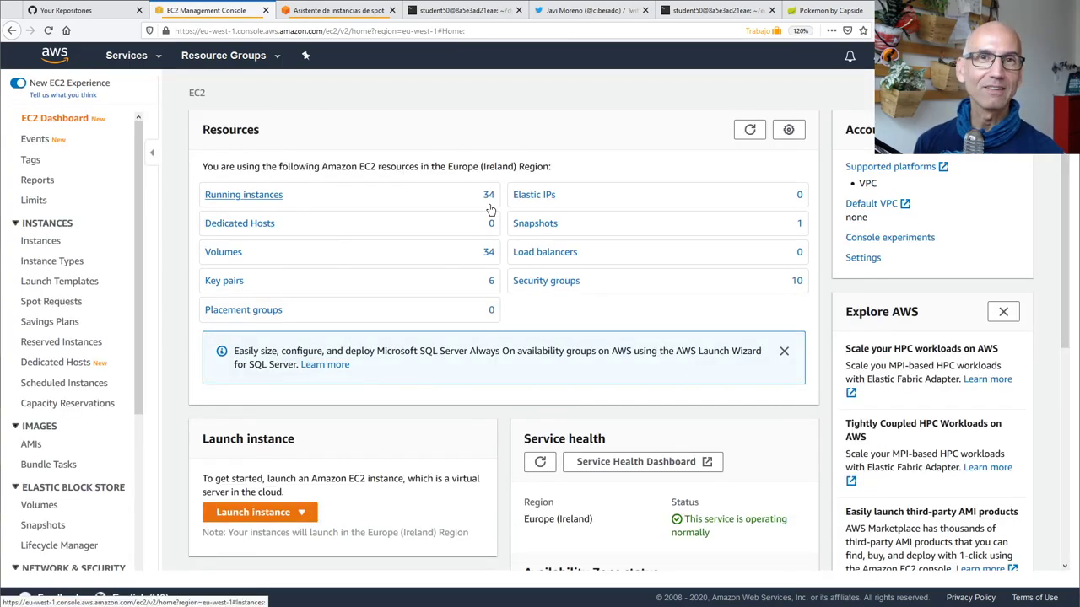
left_click(278, 201)
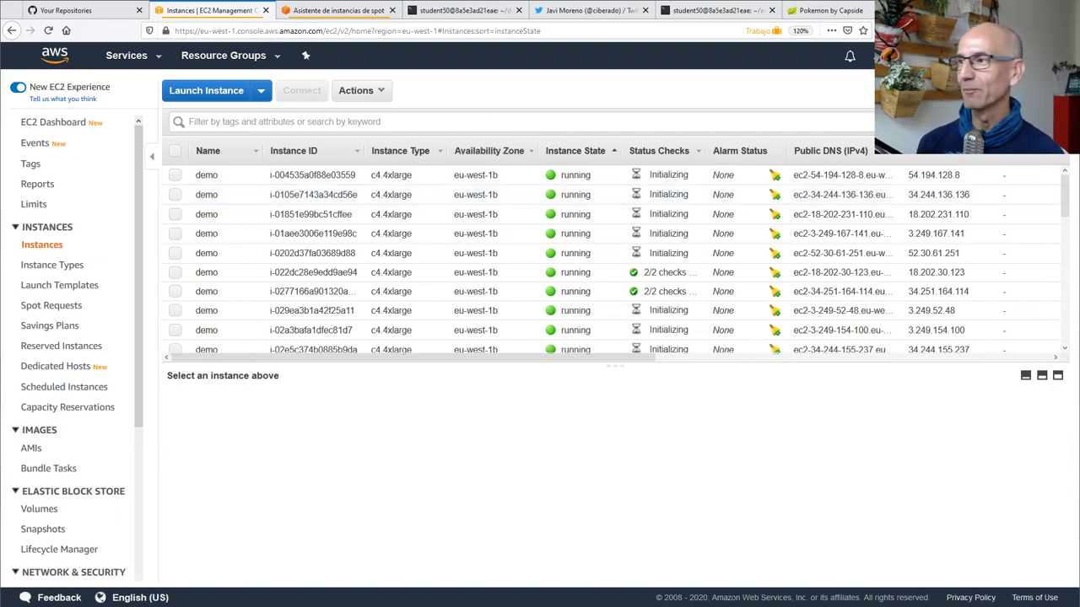
Switch to the open Twitter profile and highlight its account handle
left_click(593, 10)
double_click(179, 363)
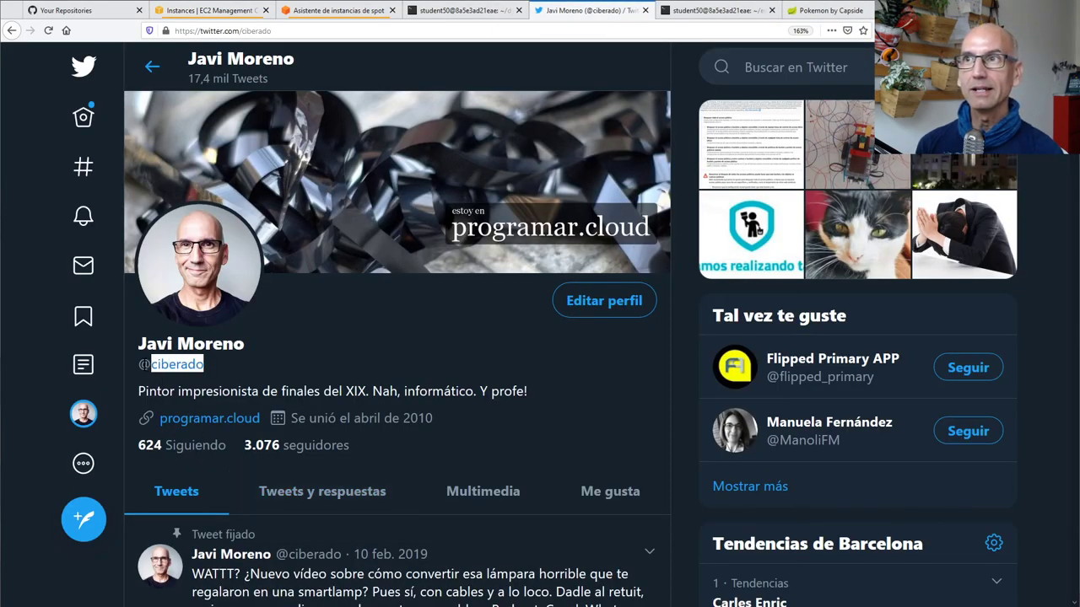